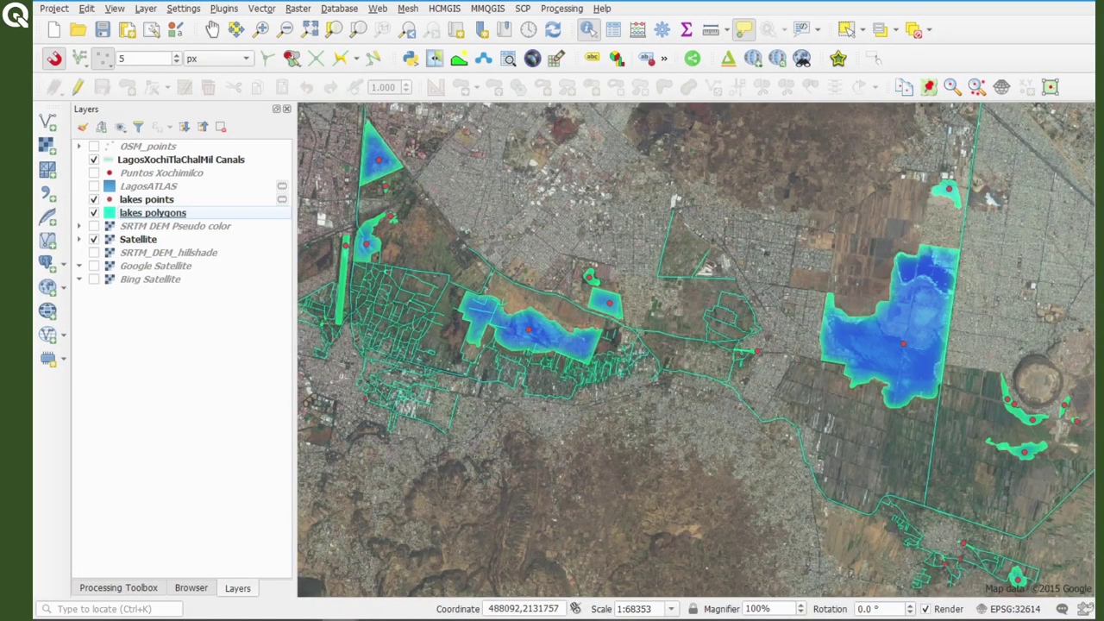
Toggle the LagosXochiTlaChalMil Canals and lakes polygons layers off and on to compare them with the satellite imagery
{"action": "left_click", "coordinate": [94, 160]}
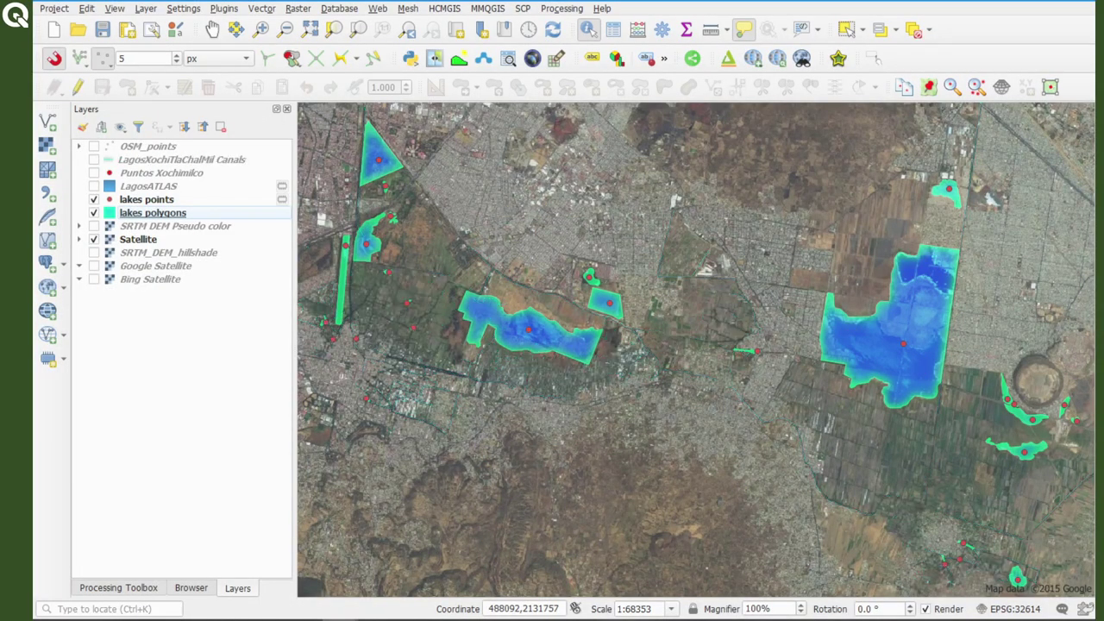
{"action": "left_click", "coordinate": [94, 159]}
{"action": "left_click", "coordinate": [94, 212]}
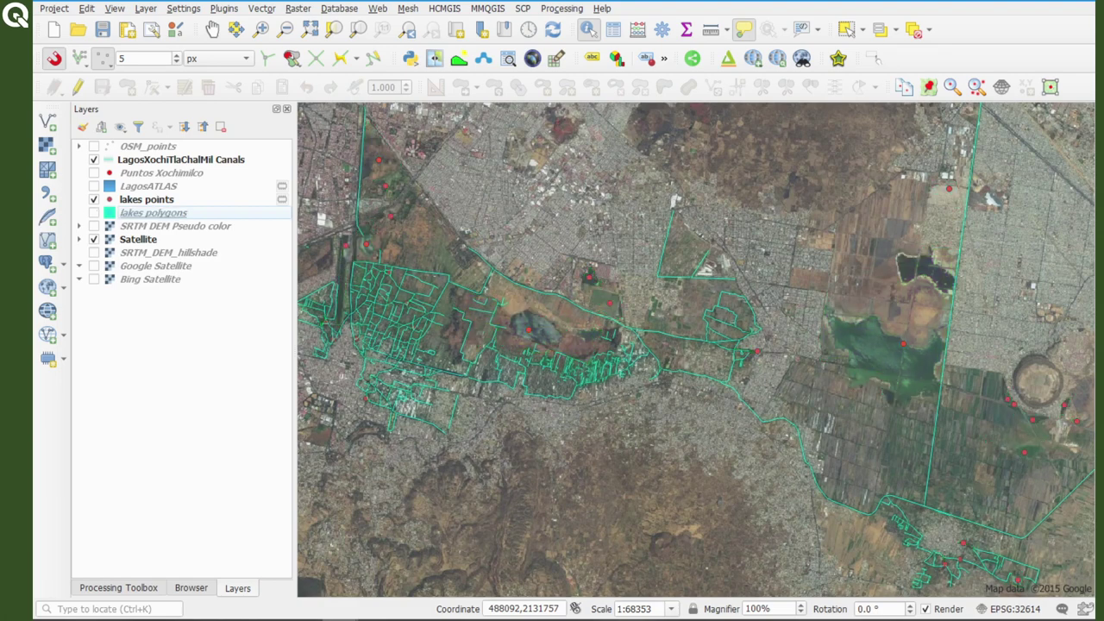
{"action": "left_click", "coordinate": [94, 239]}
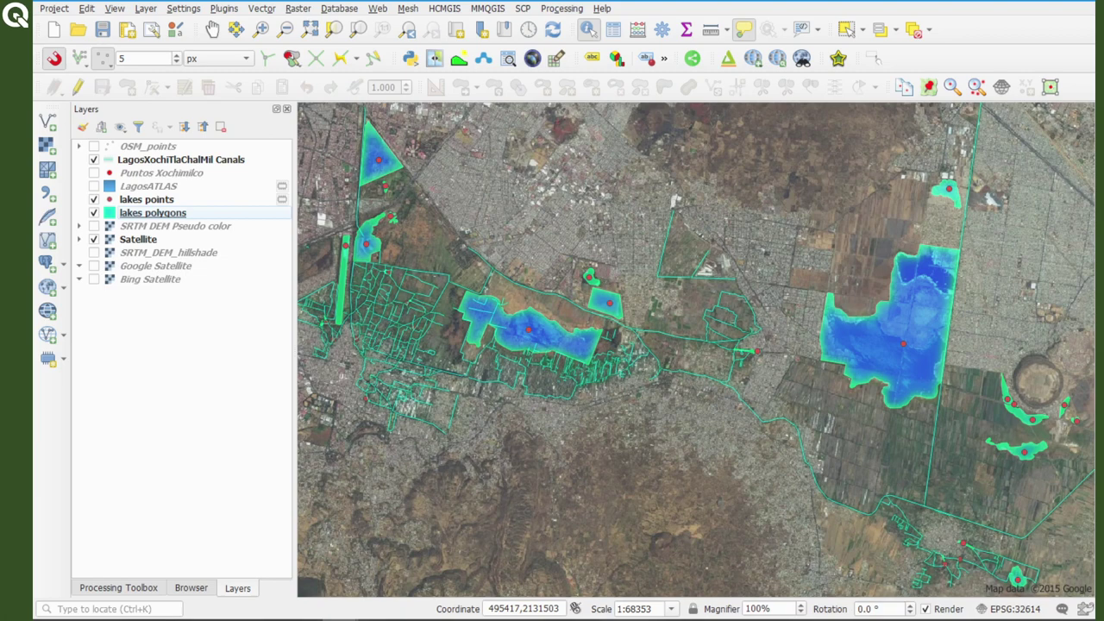
Frame the map on the northwestern lakes at a scale of about 1:17088 and make lakes points the active layer
{"action": "scroll", "coordinate": [604, 302], "scroll_direction": "up", "scroll_amount": 2}
{"action": "left_click_drag", "start_coordinate": [563, 379], "coordinate": [926, 328]}
{"action": "left_click_drag", "start_coordinate": [435, 129], "coordinate": [823, 292]}
{"action": "left_click_drag", "start_coordinate": [457, 211], "coordinate": [683, 445]}
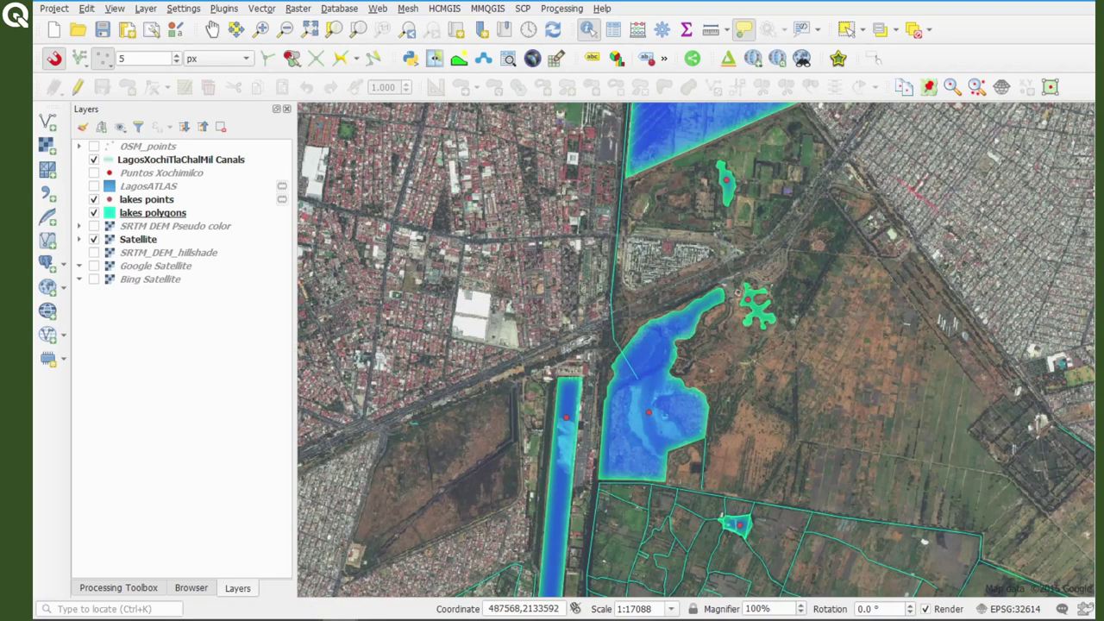
{"action": "left_click", "coordinate": [153, 212]}
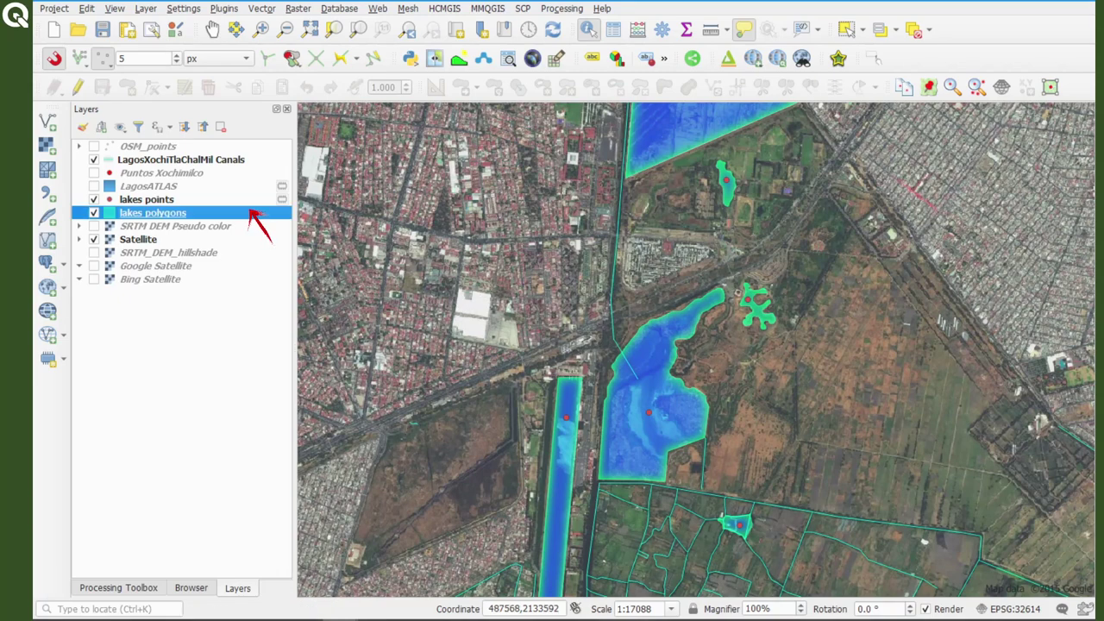
{"action": "left_click", "coordinate": [251, 202]}
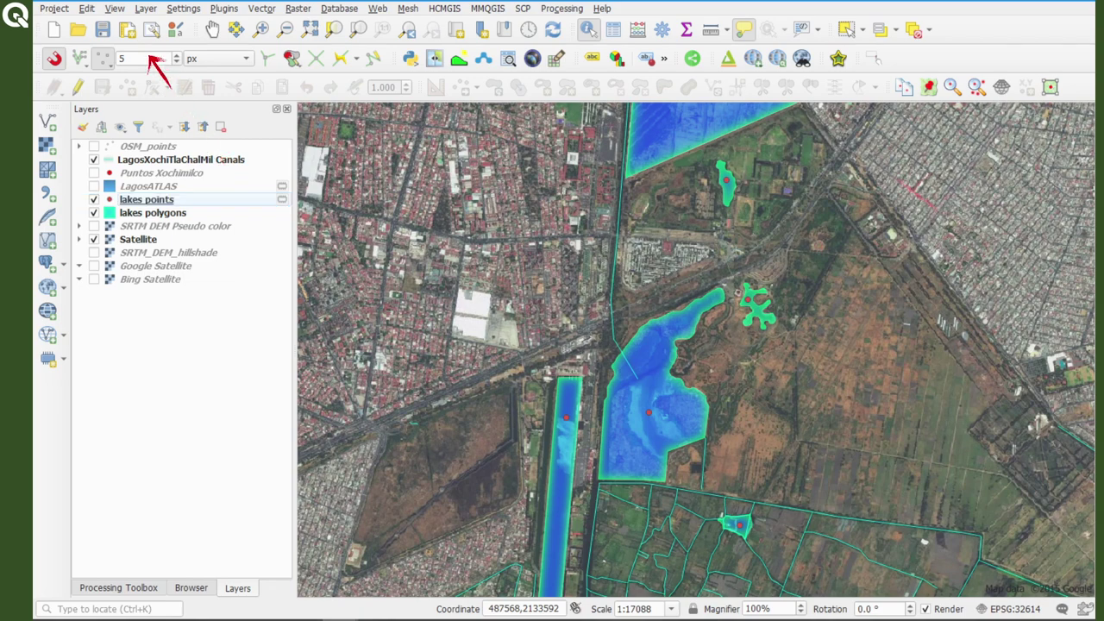
Create a print layout with an automatic title and add a map across the page's full width, leaving a blank strip above it
{"action": "left_click", "coordinate": [128, 30]}
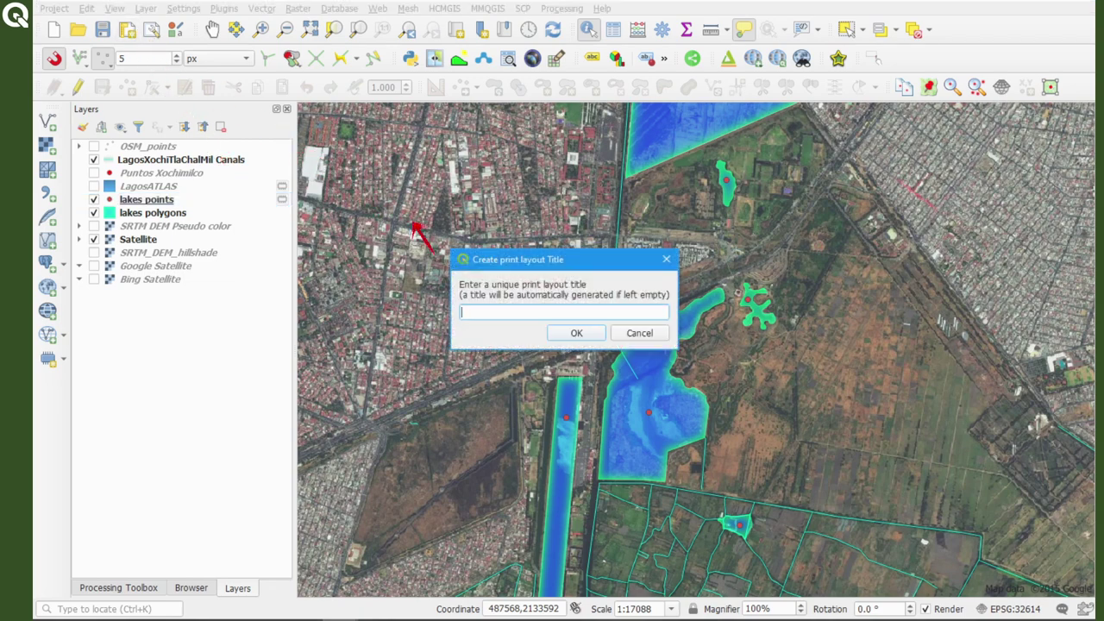
{"action": "left_click", "coordinate": [576, 333]}
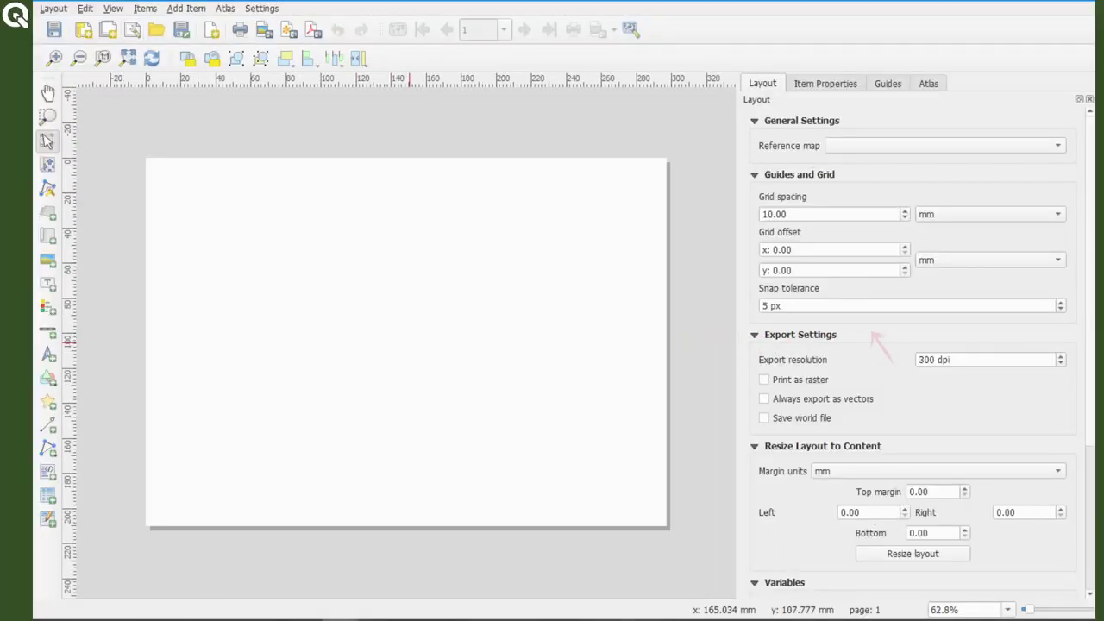
{"action": "left_click", "coordinate": [47, 234]}
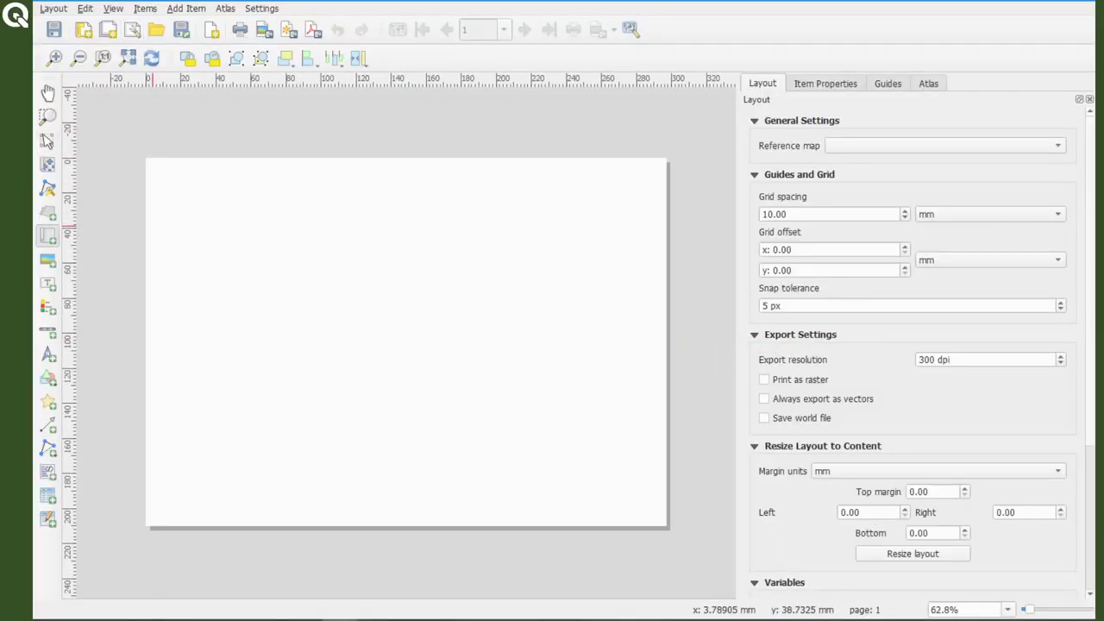
{"action": "left_click_drag", "start_coordinate": [148, 218], "coordinate": [666, 525]}
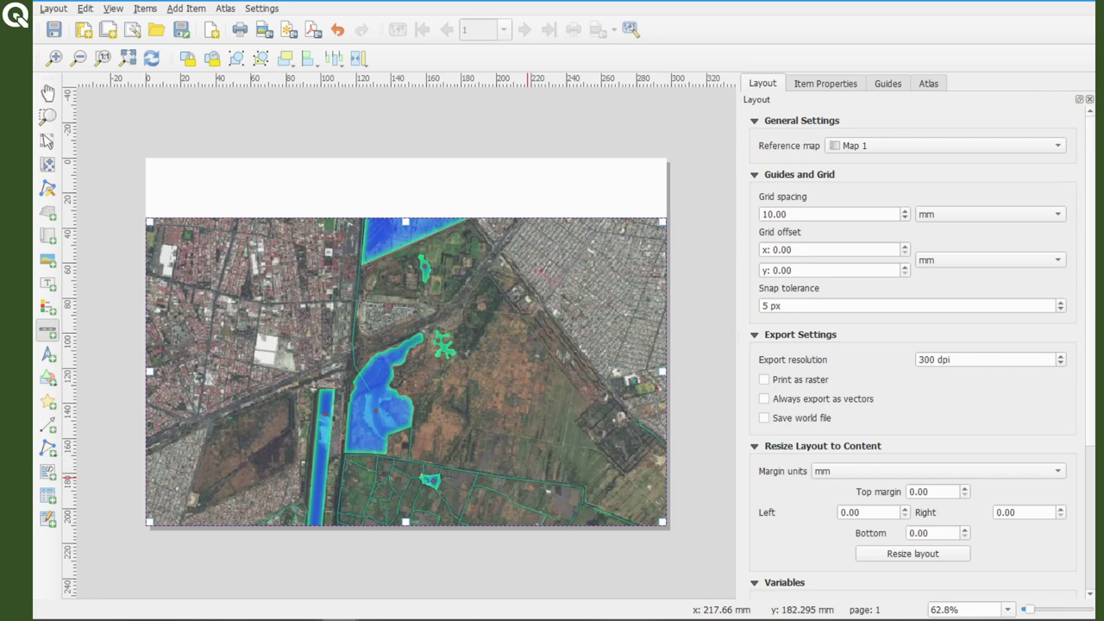
Add a scalebar near the map's lower-right corner and give it the Double Box style
{"action": "left_click_drag", "start_coordinate": [529, 477], "coordinate": [666, 523]}
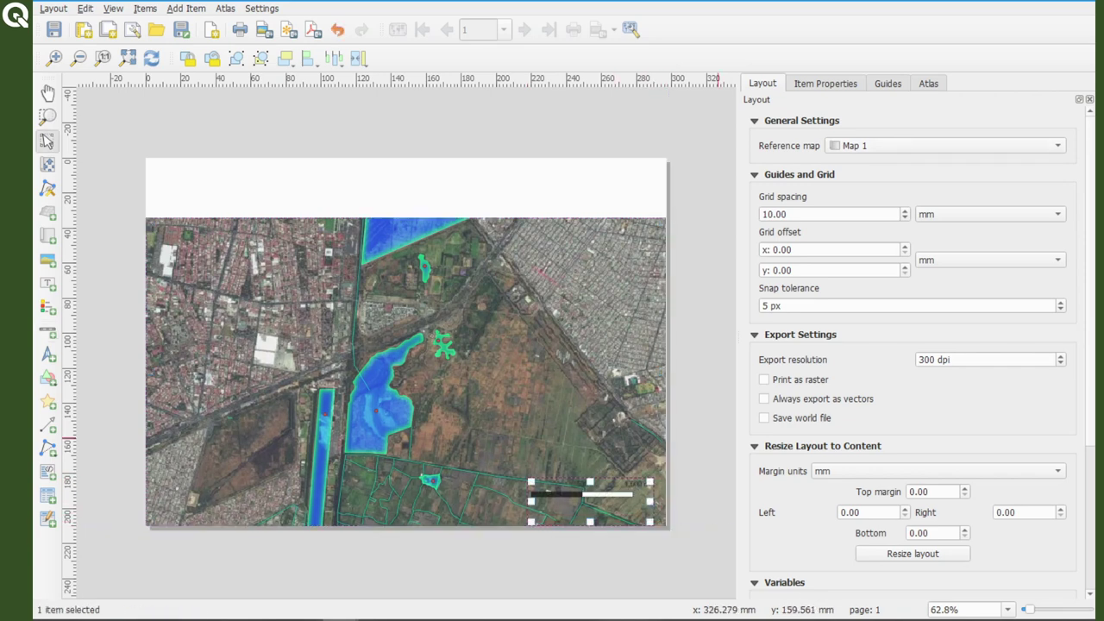
{"action": "left_click", "coordinate": [824, 83]}
{"action": "left_click", "coordinate": [924, 182]}
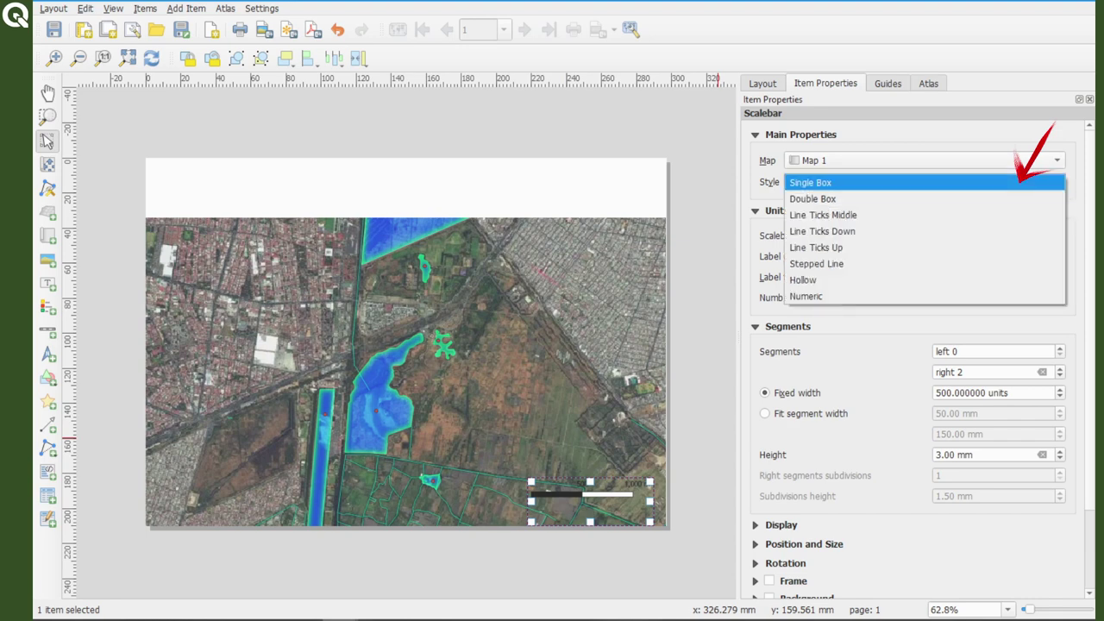
{"action": "left_click", "coordinate": [812, 199]}
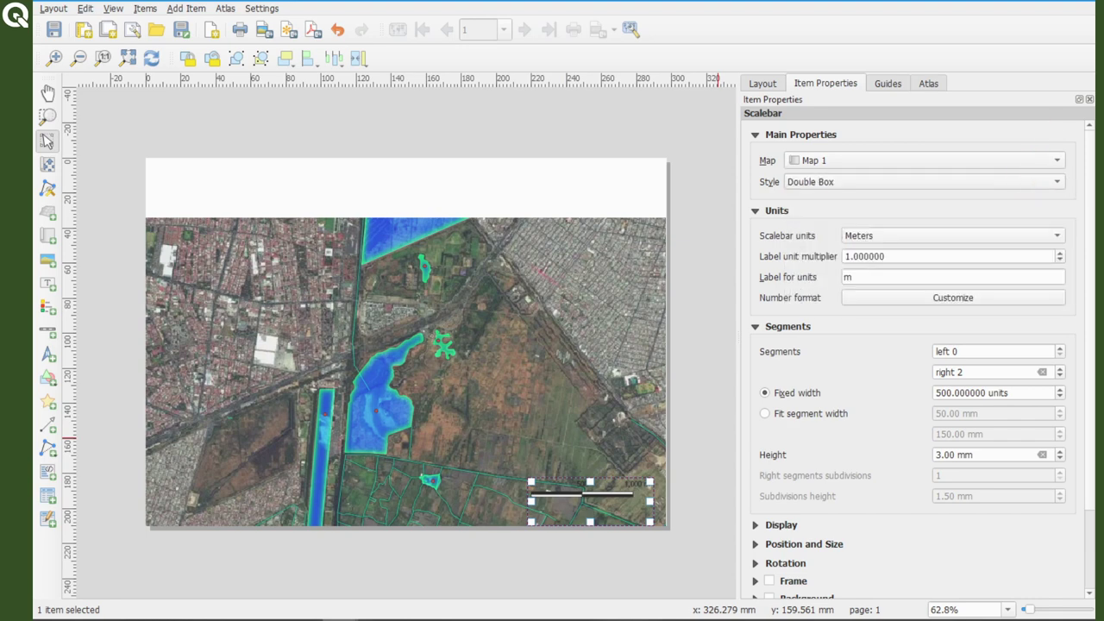
Set the scalebar to 2 left segments and 1 right segment, with a fixed width of 500 units
{"action": "left_click", "coordinate": [1059, 348]}
{"action": "left_click", "coordinate": [1060, 348]}
{"action": "key", "text": "Tab"}
{"action": "key", "text": "Down"}
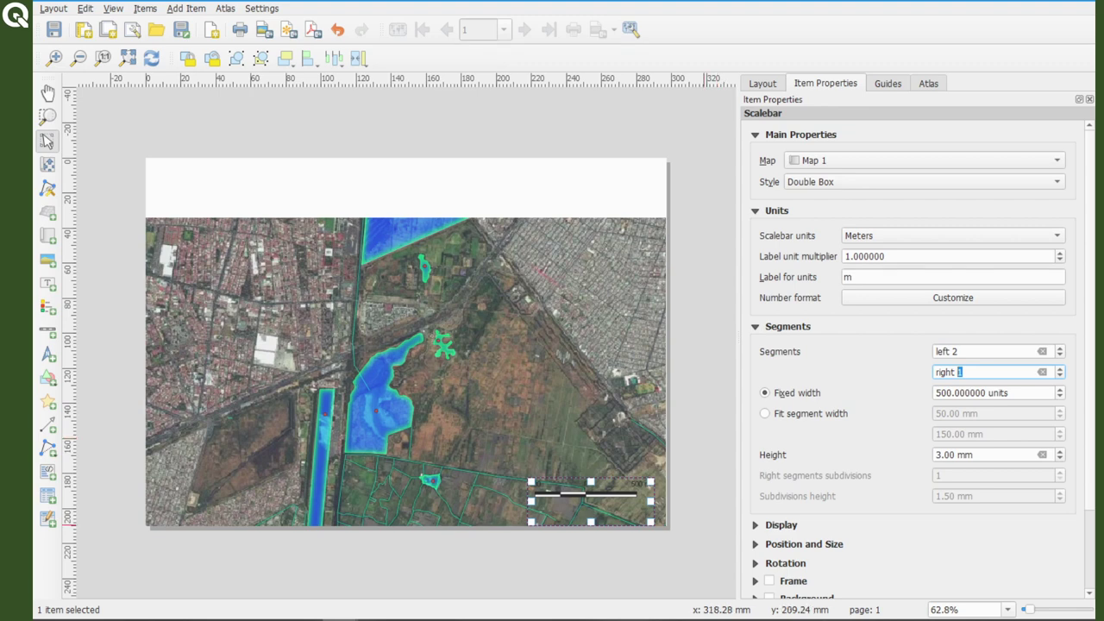
{"action": "left_click", "coordinate": [692, 529]}
{"action": "left_click", "coordinate": [609, 494]}
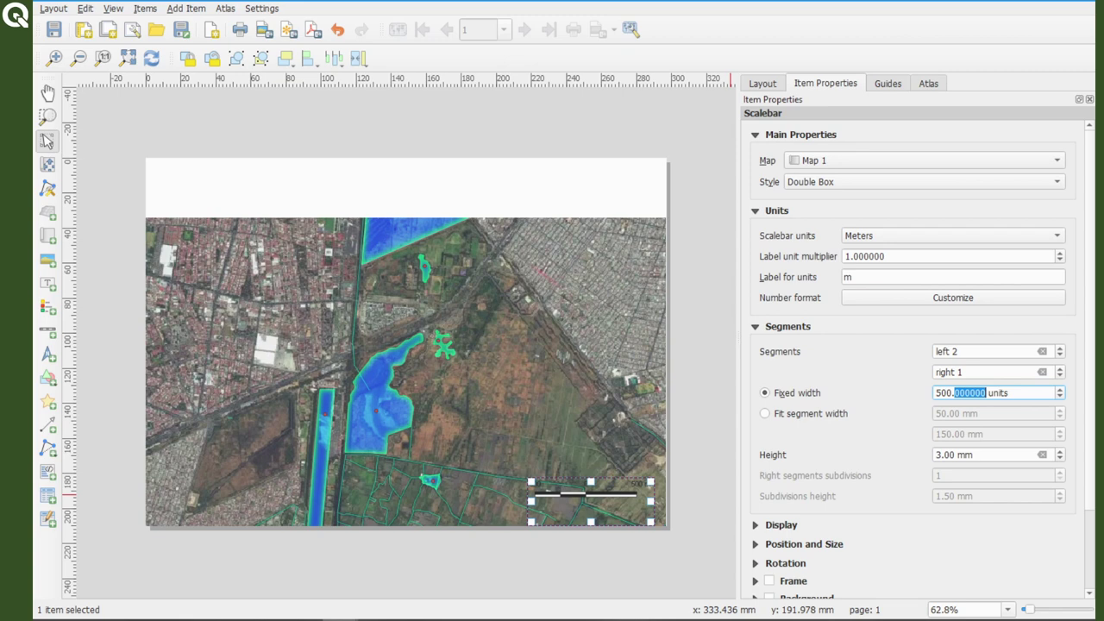
{"action": "key", "text": "Return"}
{"action": "scroll", "coordinate": [919, 354], "scroll_direction": "down", "scroll_amount": 3}
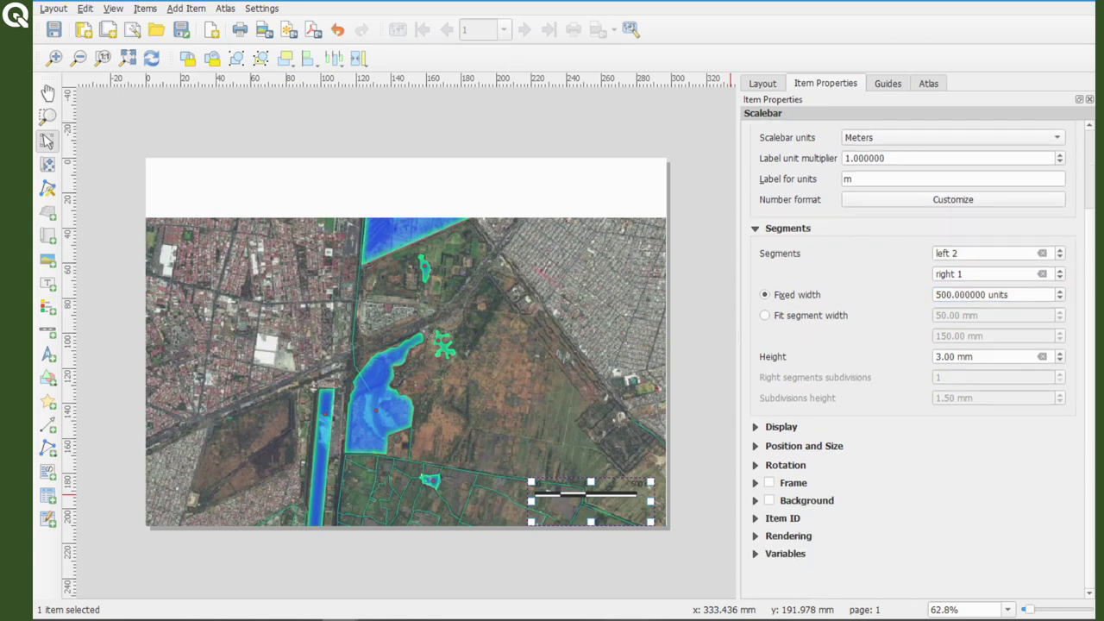
Move the scalebar into the map's lower-right corner and give it a black background at 47% opacity
{"action": "left_click_drag", "start_coordinate": [590, 484], "coordinate": [623, 514]}
{"action": "left_click", "coordinate": [769, 500]}
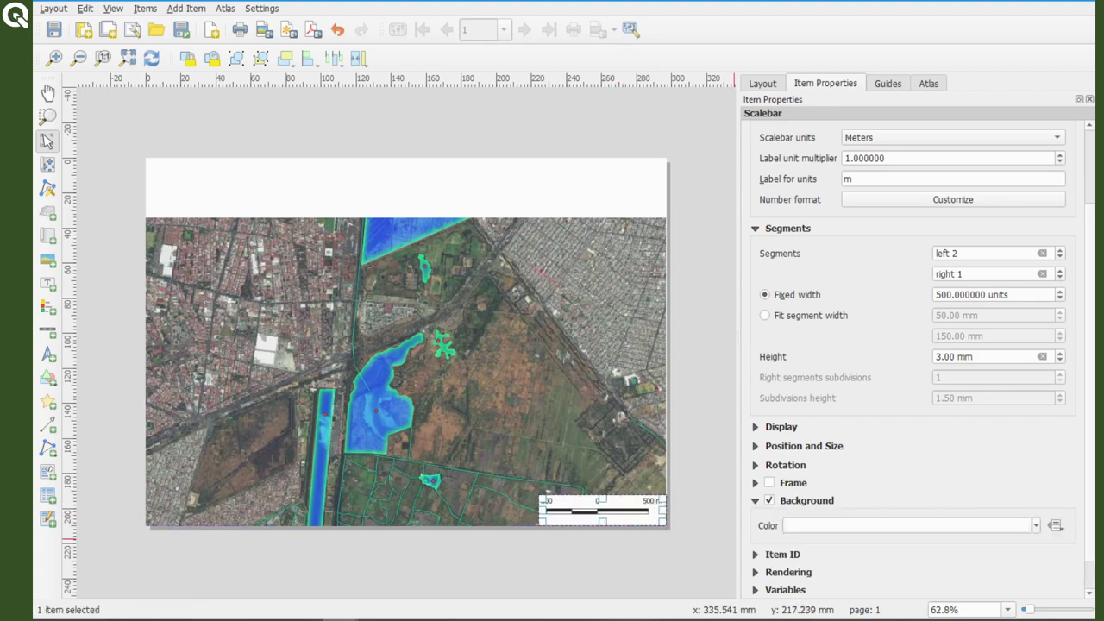
{"action": "left_click", "coordinate": [906, 526]}
{"action": "left_click_drag", "start_coordinate": [1066, 164], "coordinate": [1066, 324]}
{"action": "left_click_drag", "start_coordinate": [1023, 502], "coordinate": [900, 503]}
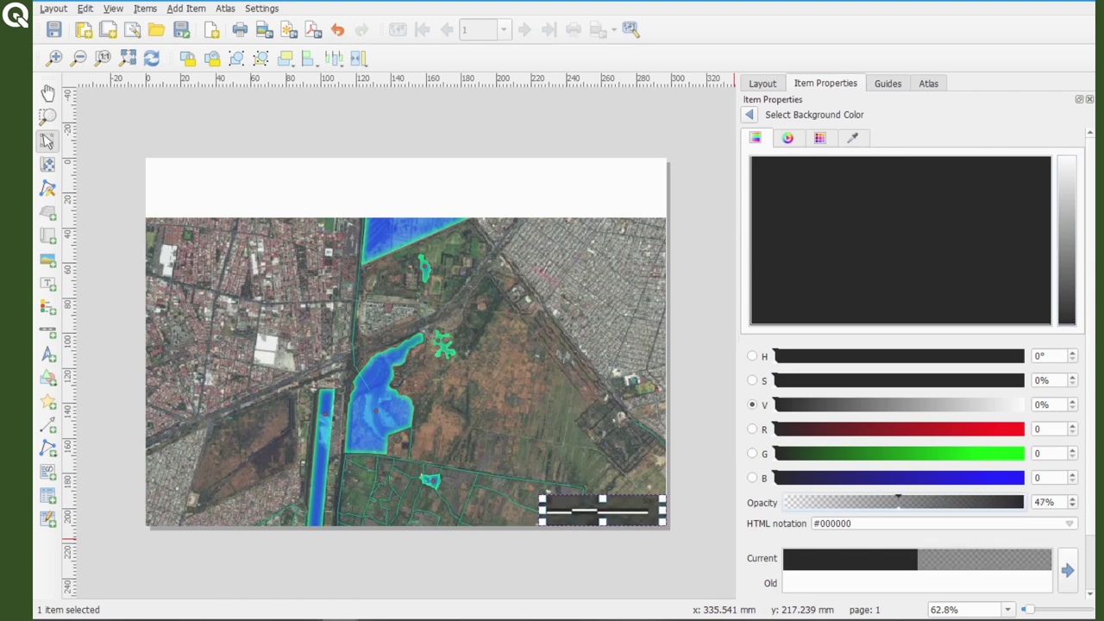
{"action": "left_click", "coordinate": [725, 511]}
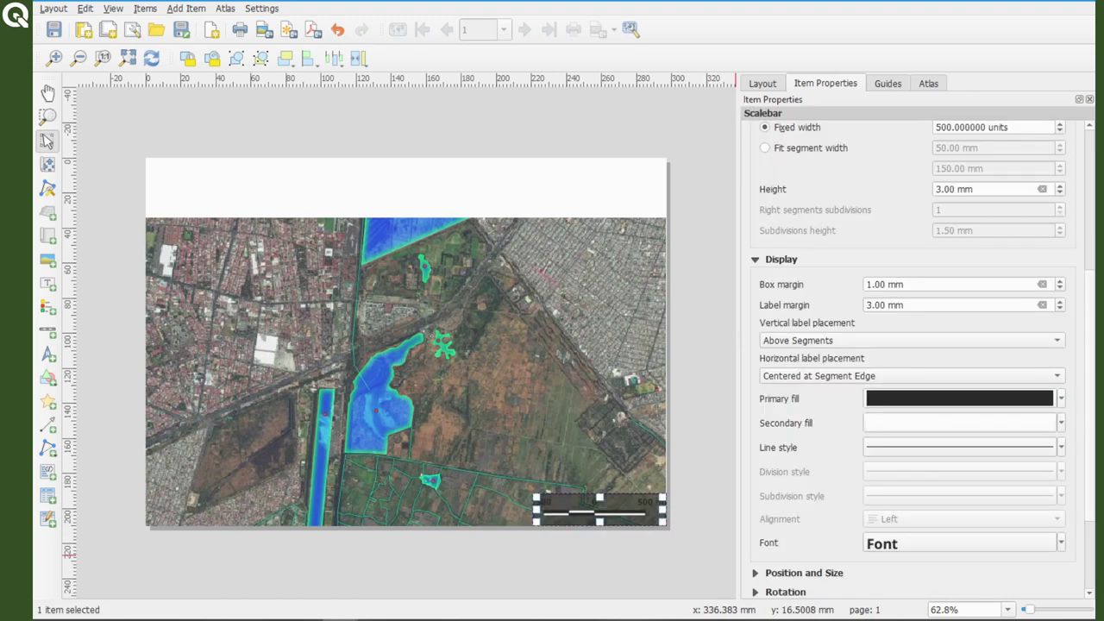
Enable a frame around the scalebar and change the frame's join style
{"action": "left_click", "coordinate": [1060, 281]}
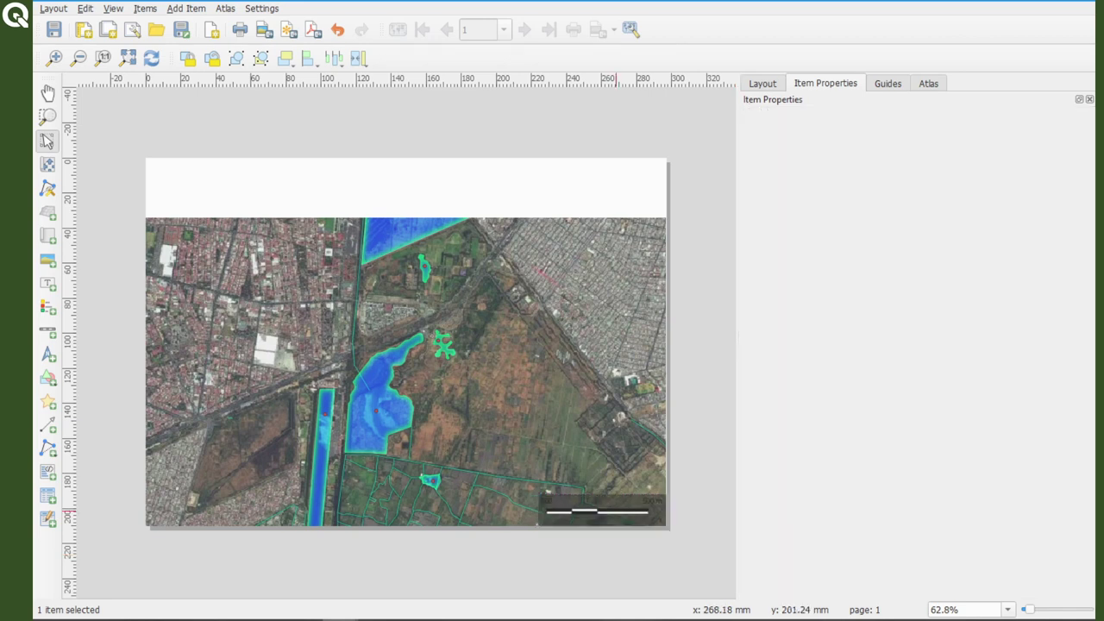
{"action": "left_click", "coordinate": [615, 511]}
{"action": "scroll", "coordinate": [917, 358], "scroll_direction": "down", "scroll_amount": 2}
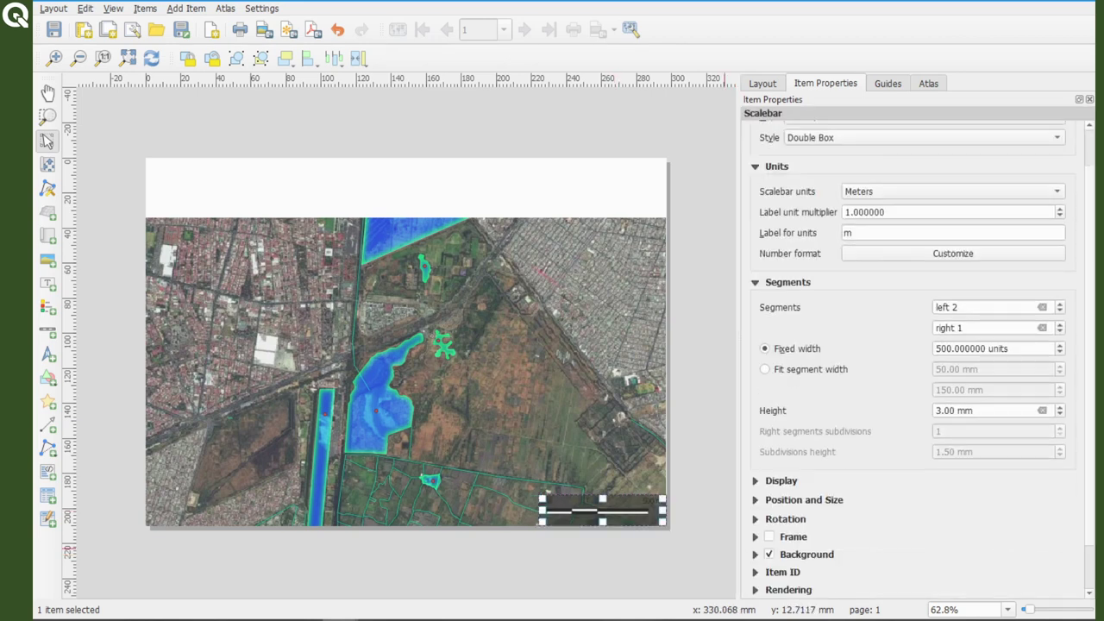
{"action": "left_click", "coordinate": [769, 491]}
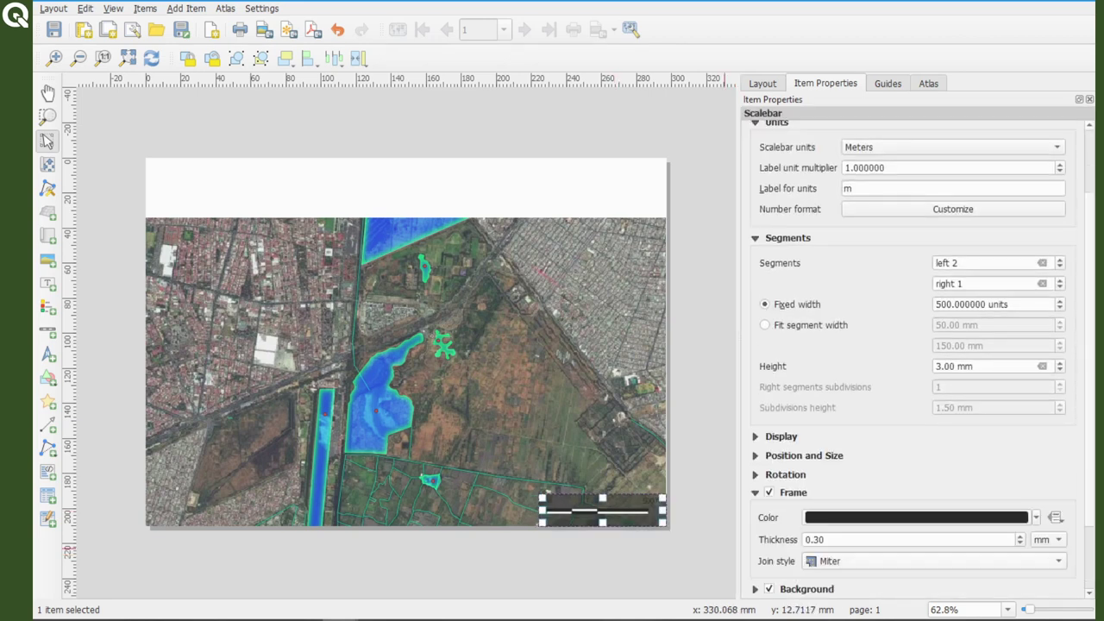
{"action": "left_click", "coordinate": [931, 561]}
{"action": "left_click", "coordinate": [834, 577]}
Set the scalebar's label font to Noto Sans Bold at 14 points
{"action": "left_click", "coordinate": [781, 436]}
{"action": "scroll", "coordinate": [917, 358], "scroll_direction": "down", "scroll_amount": 3}
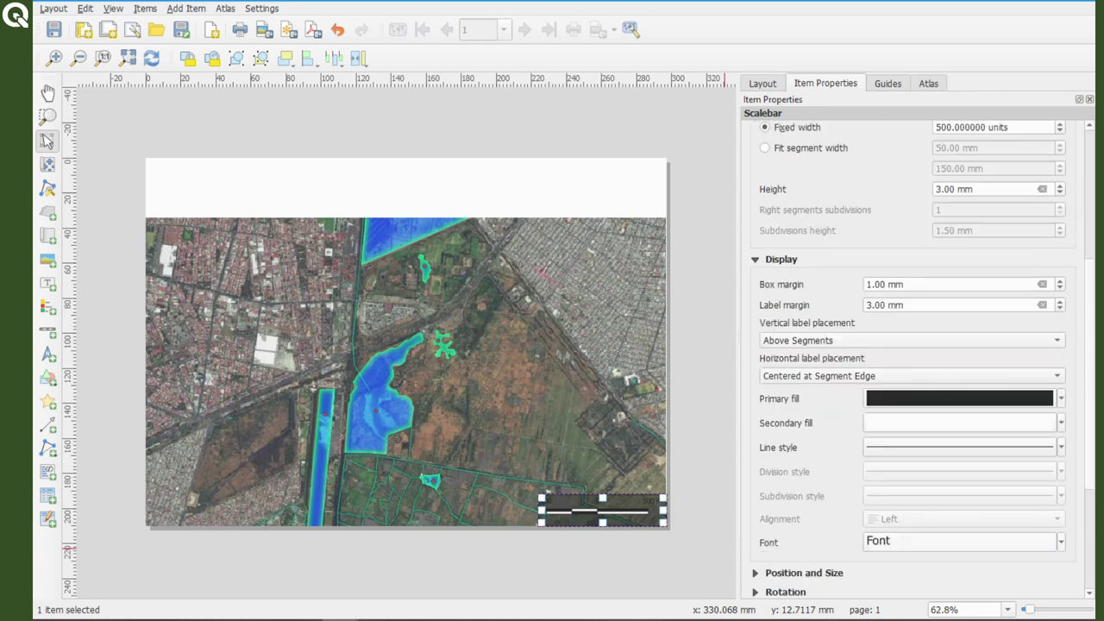
{"action": "left_click", "coordinate": [961, 540]}
{"action": "left_click", "coordinate": [915, 211]}
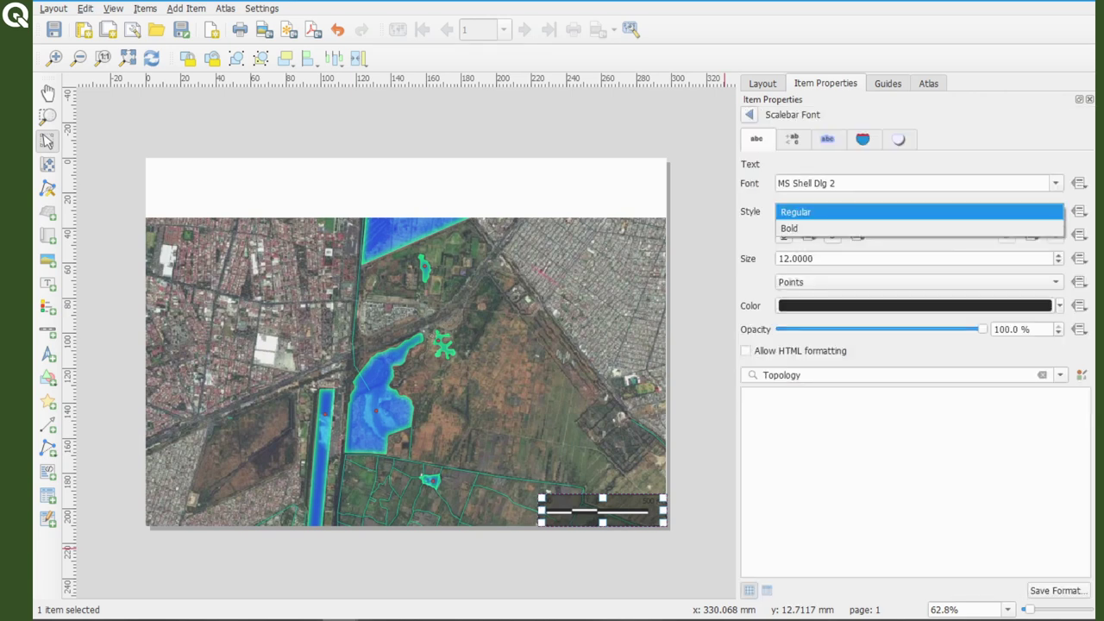
{"action": "left_click", "coordinate": [788, 239]}
{"action": "left_click", "coordinate": [914, 183]}
{"action": "scroll", "coordinate": [850, 270], "scroll_direction": "down", "scroll_amount": 3}
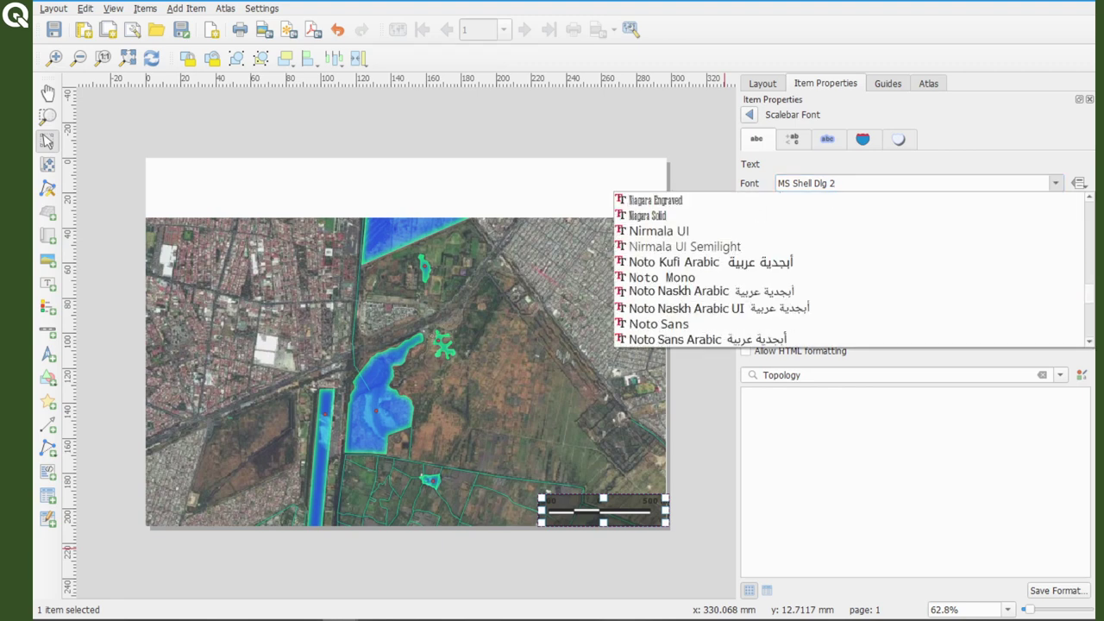
{"action": "left_click", "coordinate": [664, 320]}
{"action": "type", "text": "14"}
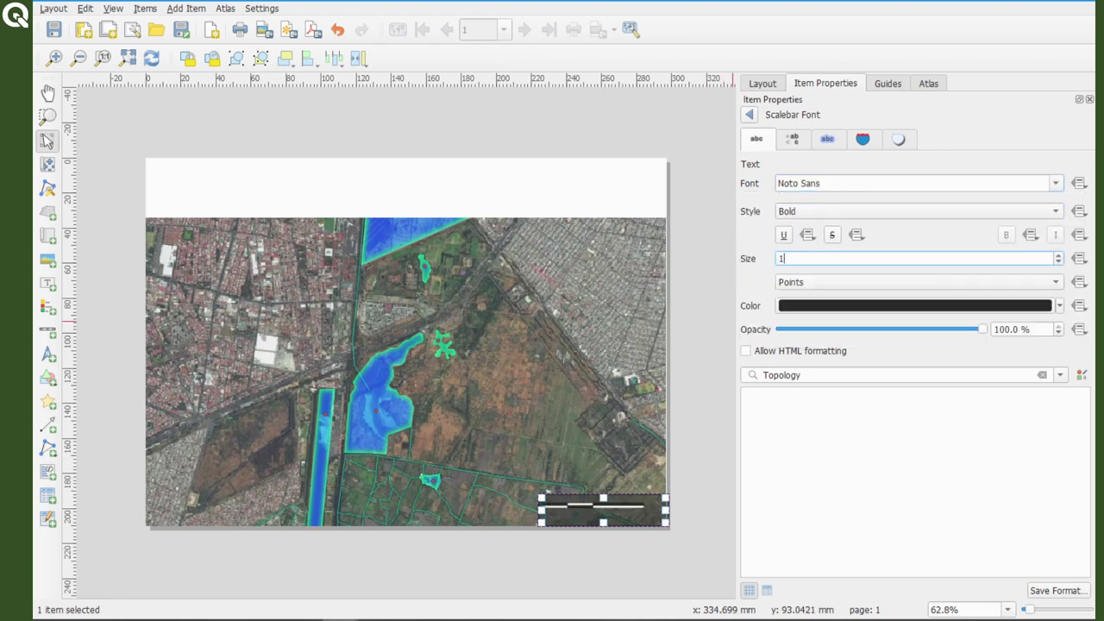
{"action": "key", "text": "Return"}
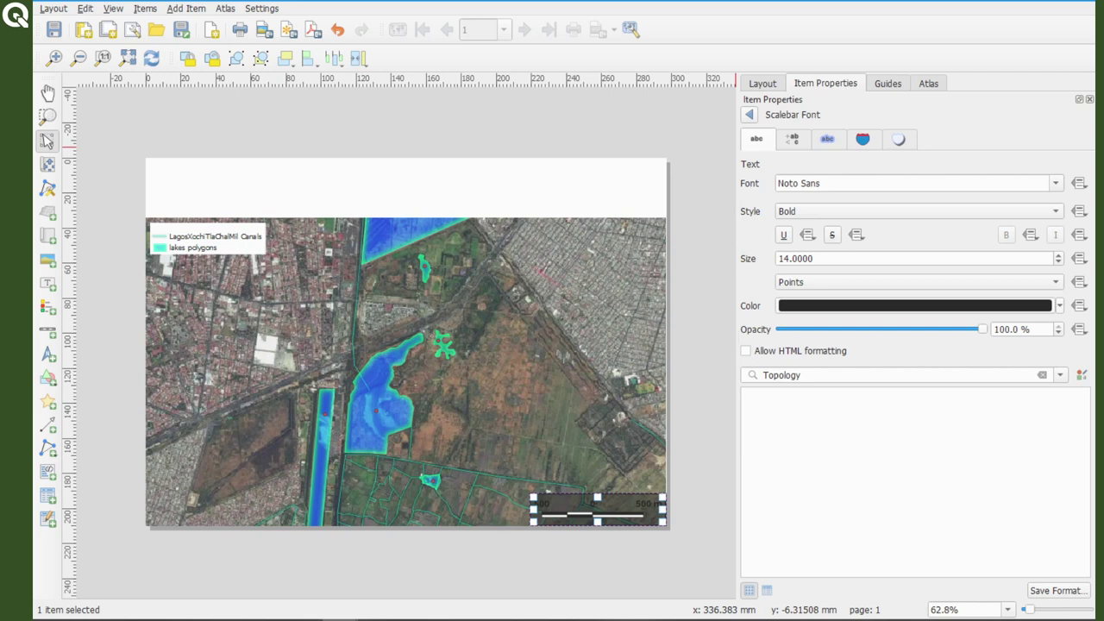
Adjust the scalebar's font color and set its box margin to 2 mm
{"action": "left_click", "coordinate": [914, 305]}
{"action": "left_click", "coordinate": [1067, 158]}
{"action": "left_click", "coordinate": [749, 115]}
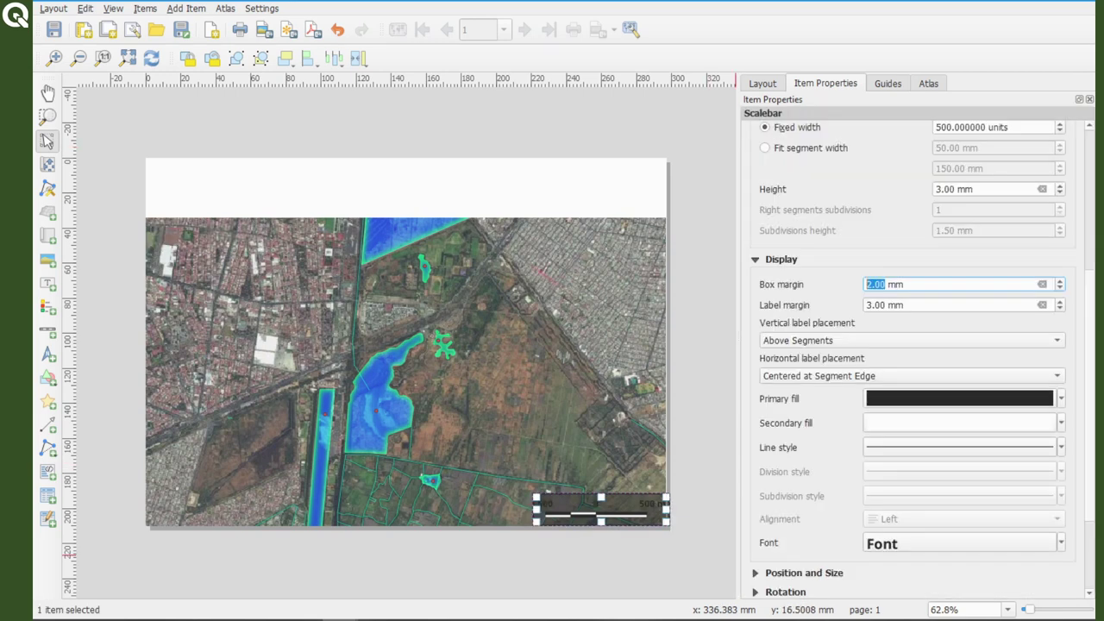
{"action": "left_click", "coordinate": [780, 259]}
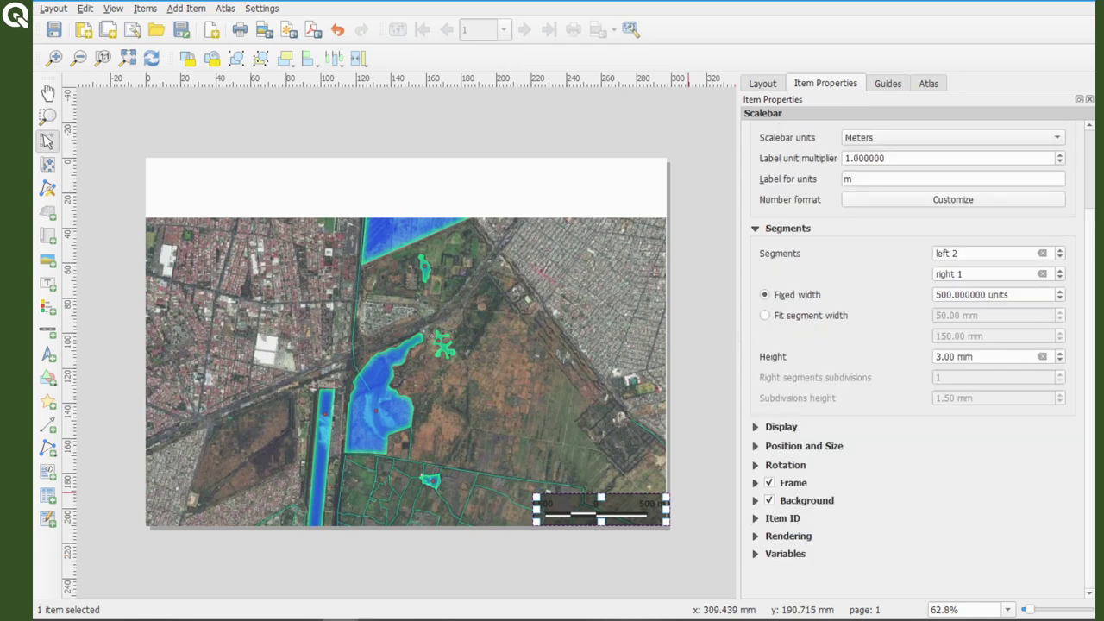
Align the enlarged scalebar flush with the page's lower-right corner and set its reference point to lower right
{"action": "left_click_drag", "start_coordinate": [654, 519], "coordinate": [643, 519]}
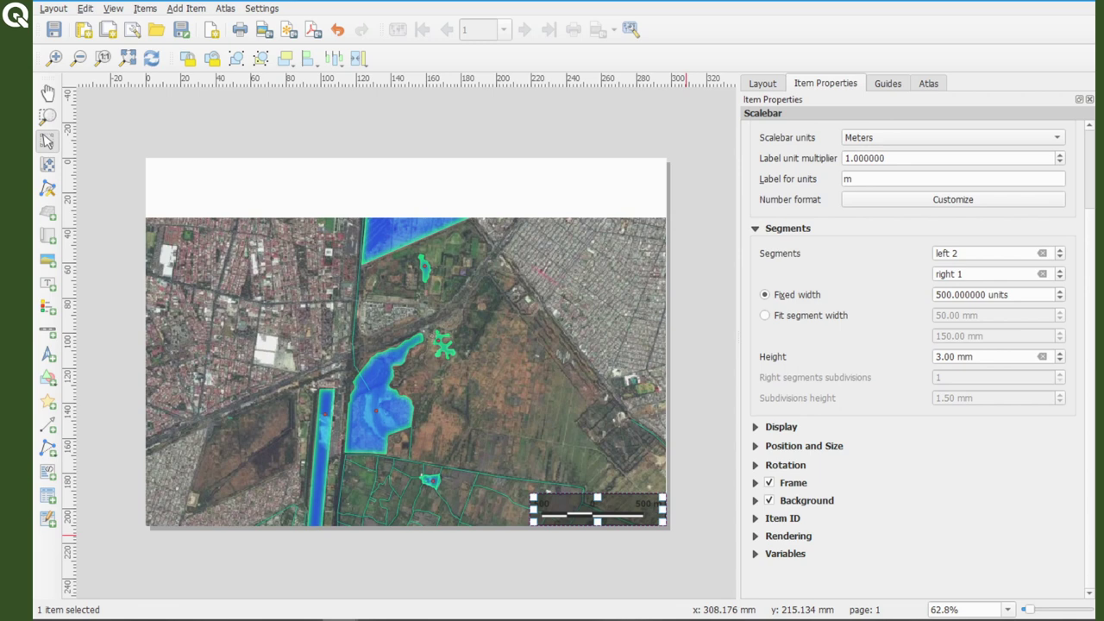
{"action": "left_click", "coordinate": [685, 536]}
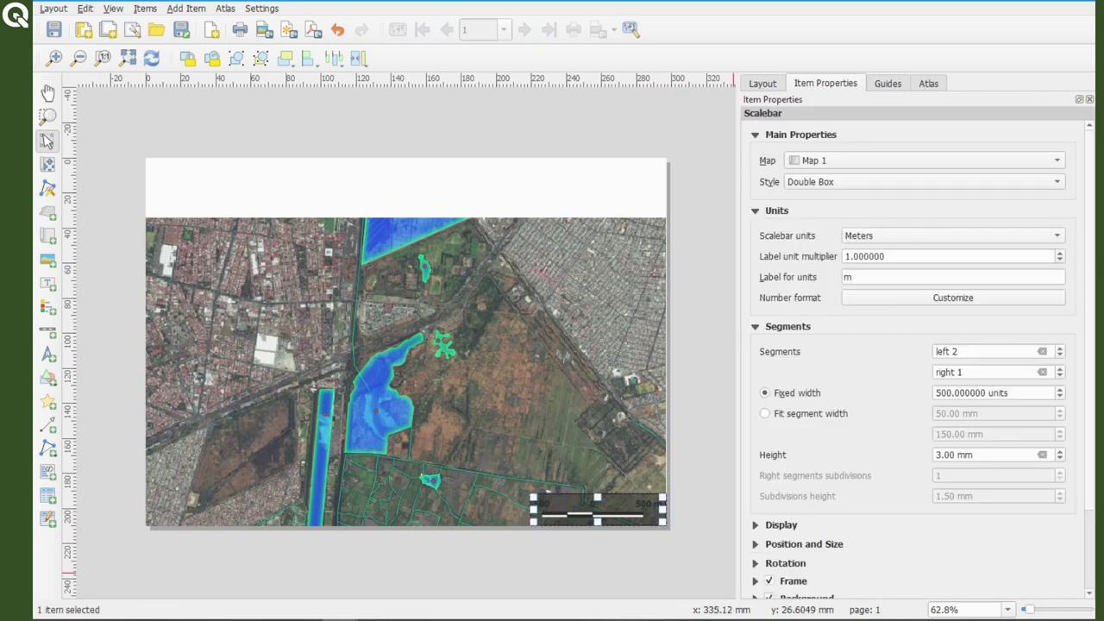
{"action": "left_click", "coordinate": [804, 544]}
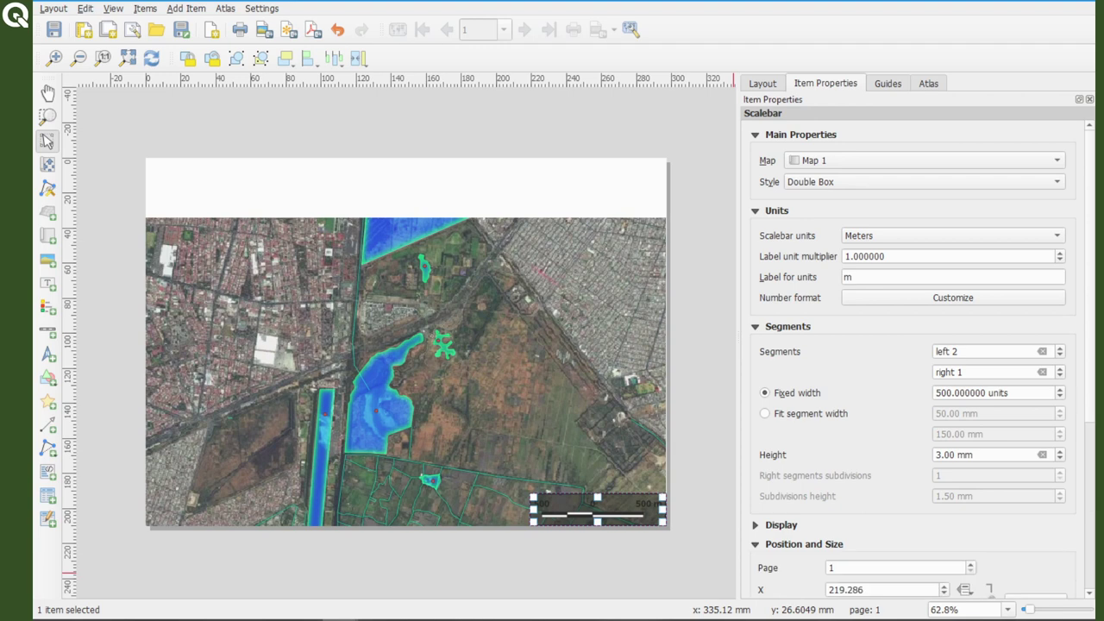
{"action": "scroll", "coordinate": [829, 436], "scroll_direction": "down", "scroll_amount": 4}
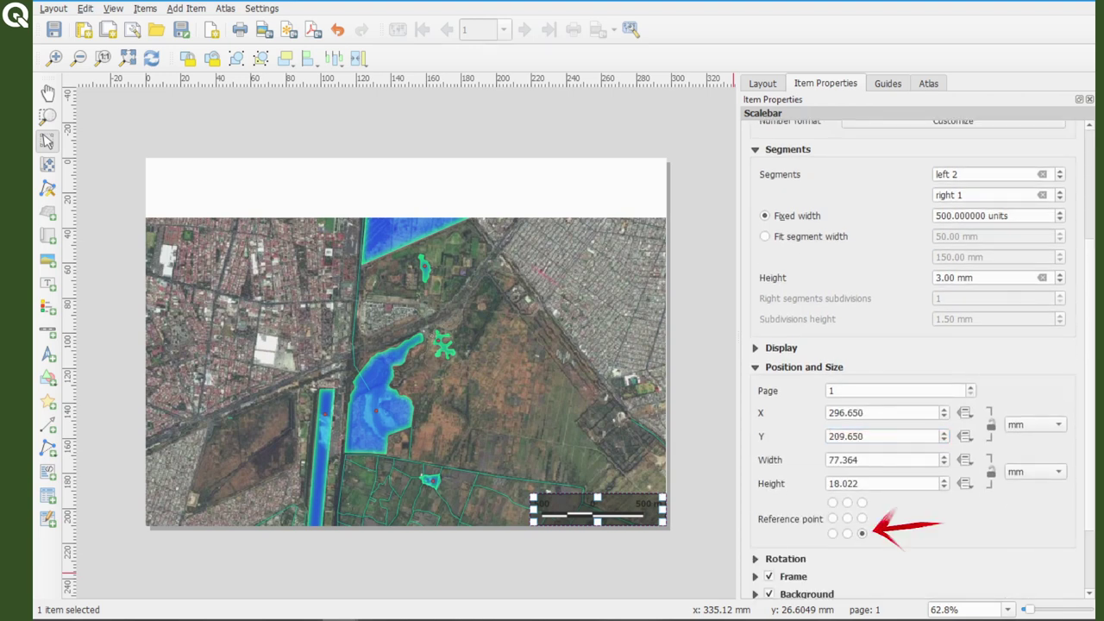
{"action": "scroll", "coordinate": [912, 345], "scroll_direction": "down", "scroll_amount": 1}
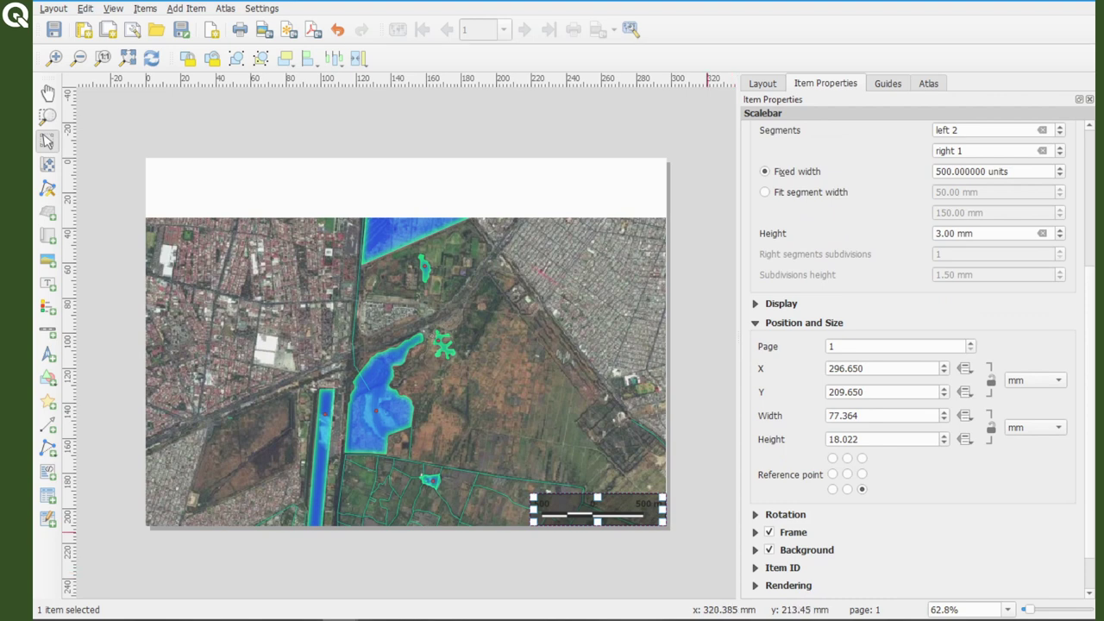
{"action": "left_click", "coordinate": [712, 515]}
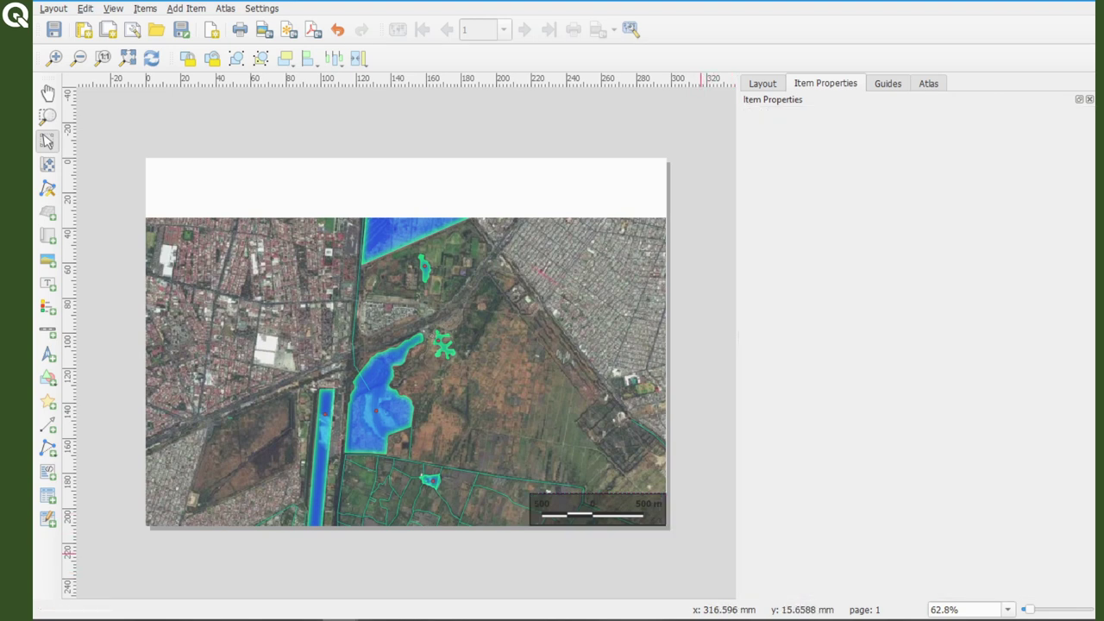
Add a legend over the map's upper-left corner and turn off its automatic updating
{"action": "left_click", "coordinate": [48, 307]}
{"action": "left_click_drag", "start_coordinate": [151, 236], "coordinate": [222, 270]}
{"action": "left_click", "coordinate": [765, 300]}
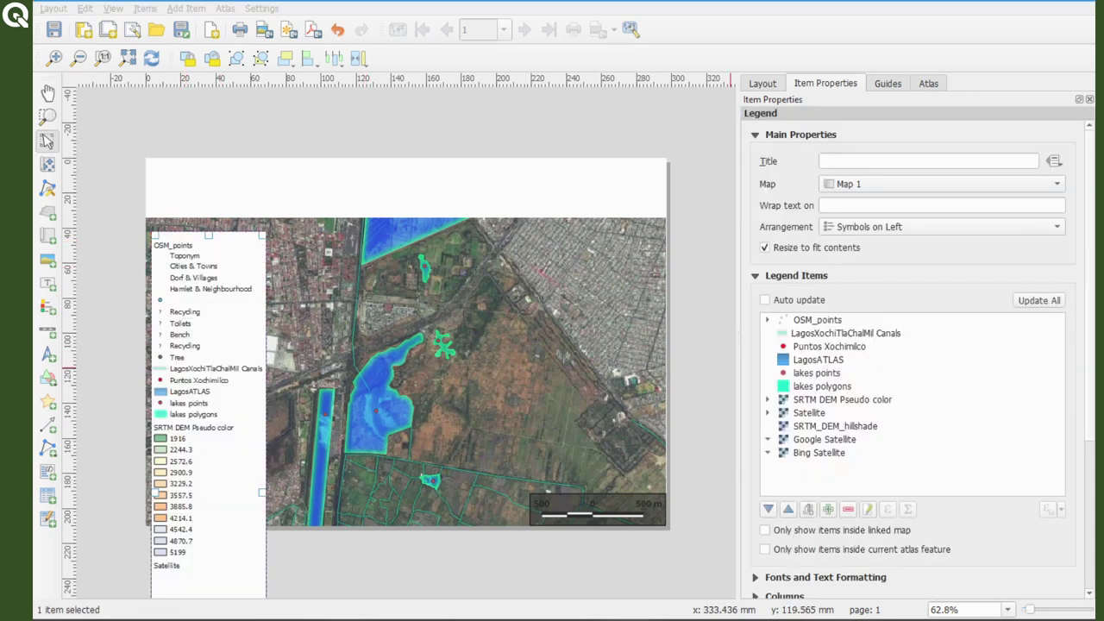
Remove every legend entry except LagosXochiTlaChalMil Canals and lakes polygons
{"action": "left_click", "coordinate": [817, 320]}
{"action": "left_click", "coordinate": [848, 509]}
{"action": "left_click", "coordinate": [829, 333]}
{"action": "left_click", "coordinate": [848, 509]}
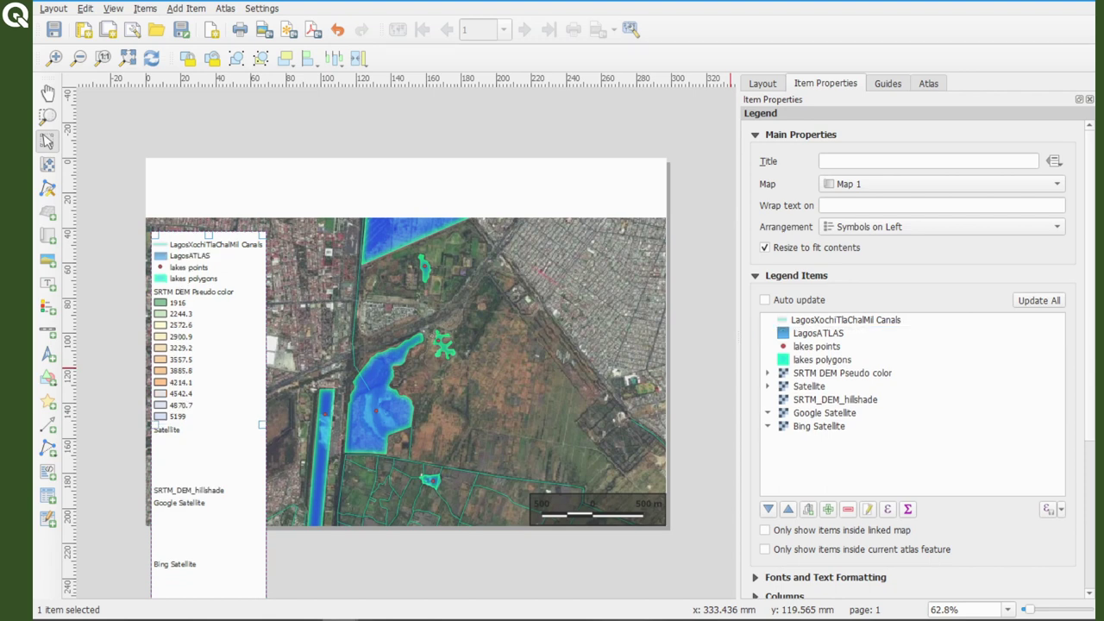
{"action": "left_click", "coordinate": [818, 333]}
{"action": "left_click", "coordinate": [848, 509]}
{"action": "left_click", "coordinate": [817, 333]}
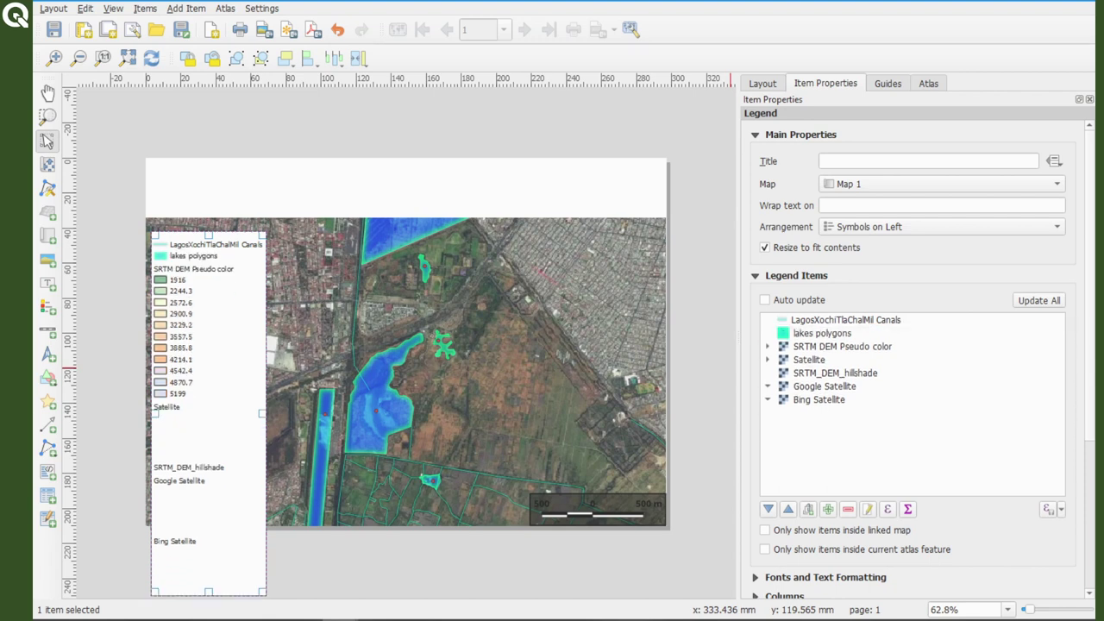
{"action": "left_click", "coordinate": [842, 346]}
{"action": "left_click", "coordinate": [819, 399], "text": "shift"}
{"action": "left_click", "coordinate": [848, 508]}
Set the lakes polygons legend entry's patch shape to ChalcoLake
{"action": "double_click", "coordinate": [822, 333]}
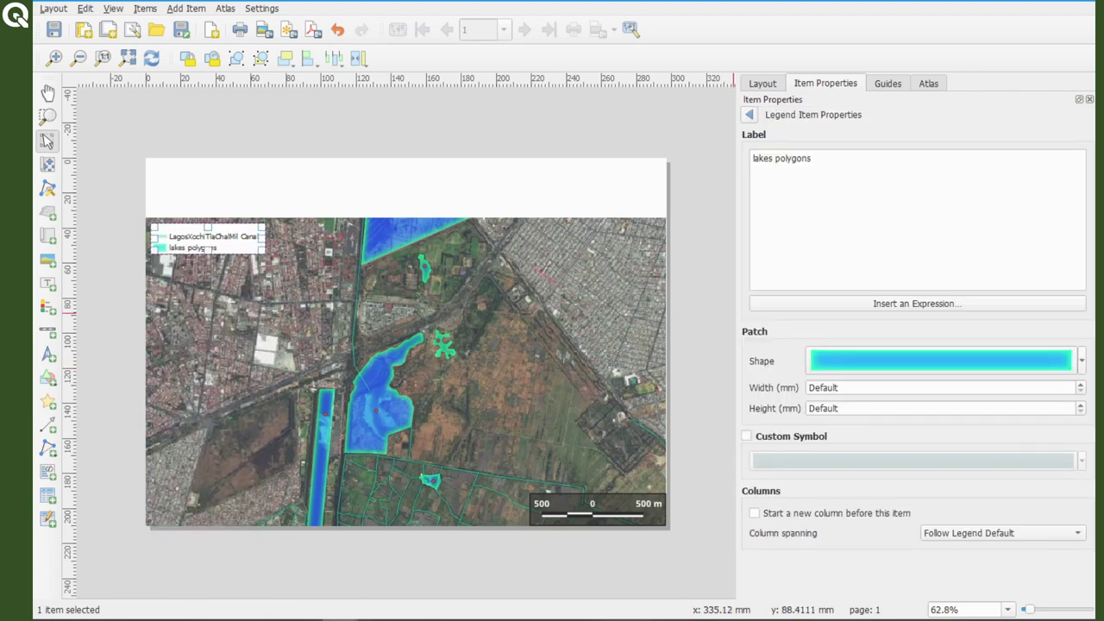
{"action": "left_click", "coordinate": [940, 361]}
{"action": "left_click", "coordinate": [780, 357]}
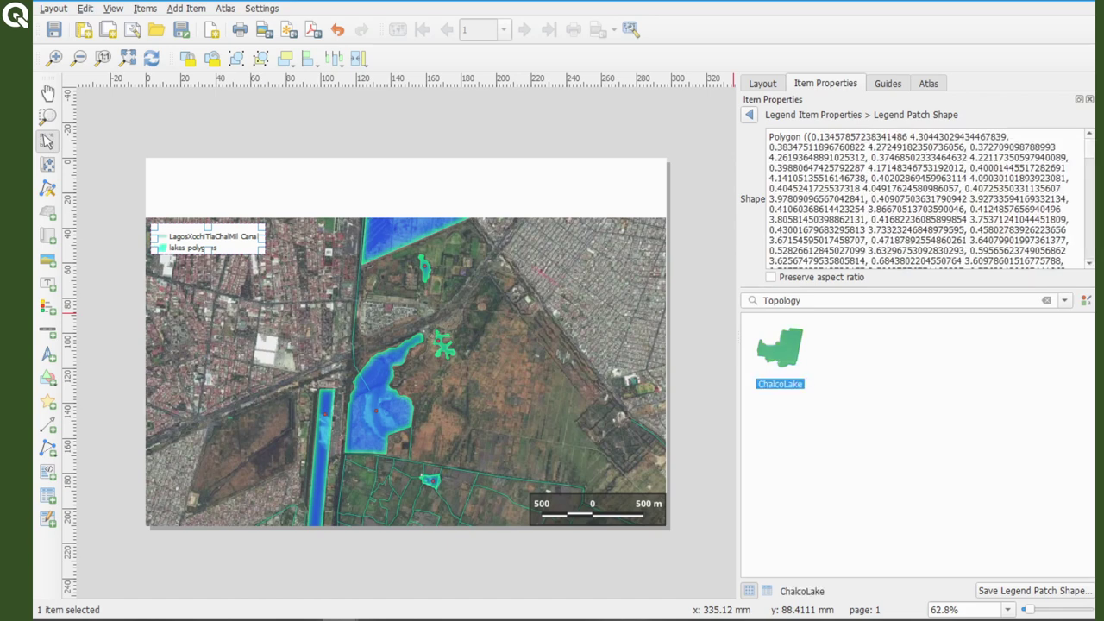
{"action": "key", "text": "Escape"}
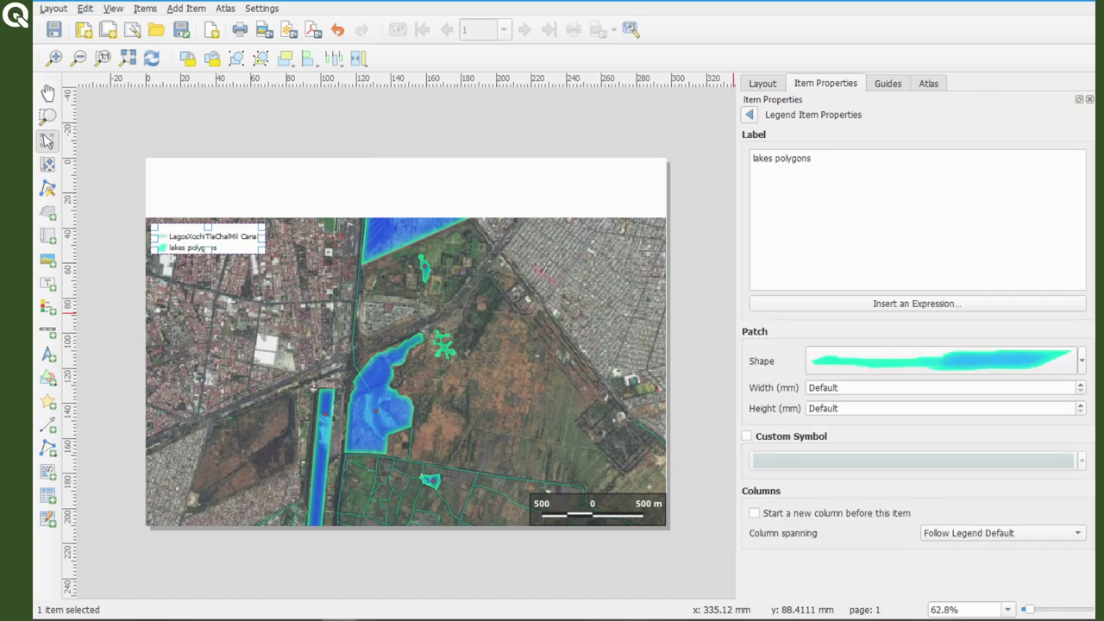
{"action": "left_click", "coordinate": [748, 114]}
Open the canals legend entry for editing, and in the browser open line-patches.md from the kartoza QGIS-Legend-Patches repository
{"action": "left_click", "coordinate": [819, 320]}
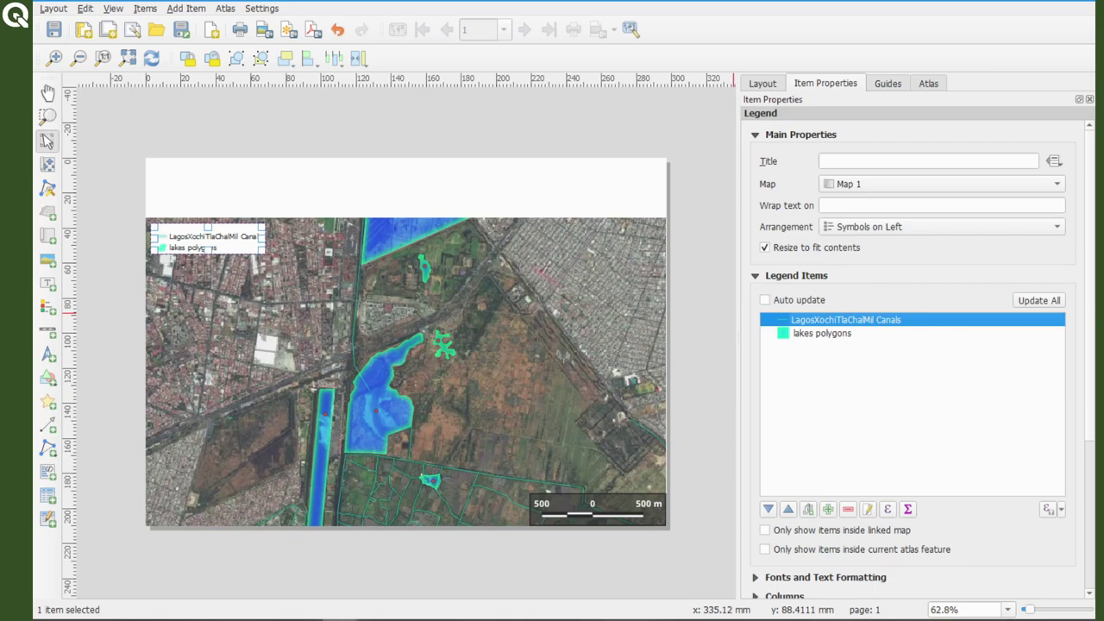
{"action": "double_click", "coordinate": [820, 320]}
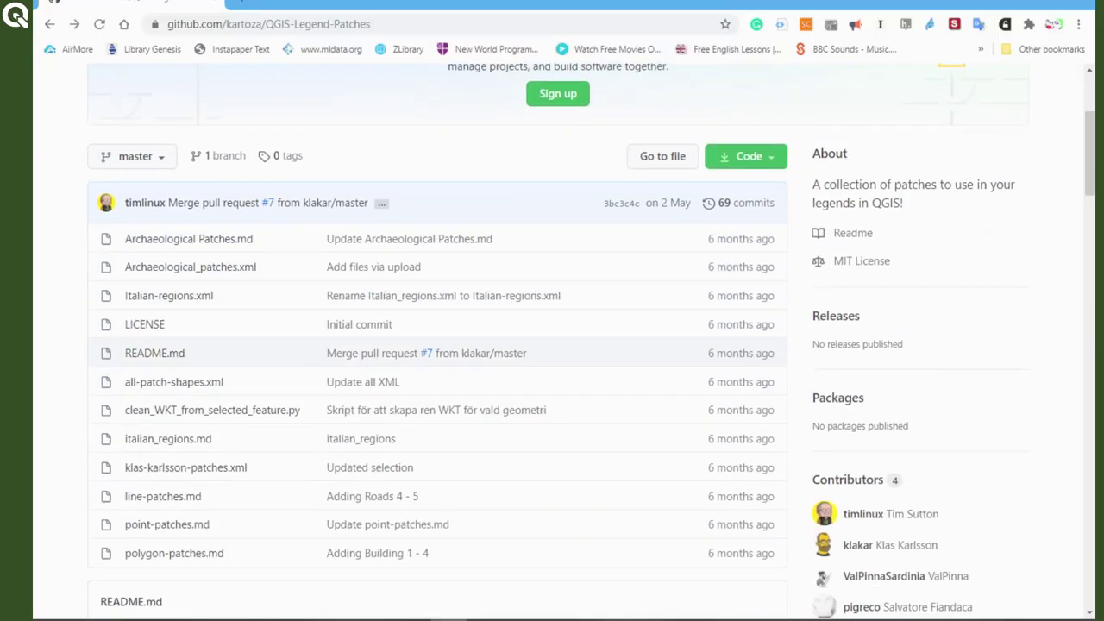
{"action": "scroll", "coordinate": [431, 345], "scroll_direction": "down", "scroll_amount": 6}
{"action": "scroll", "coordinate": [552, 345], "scroll_direction": "down", "scroll_amount": 5}
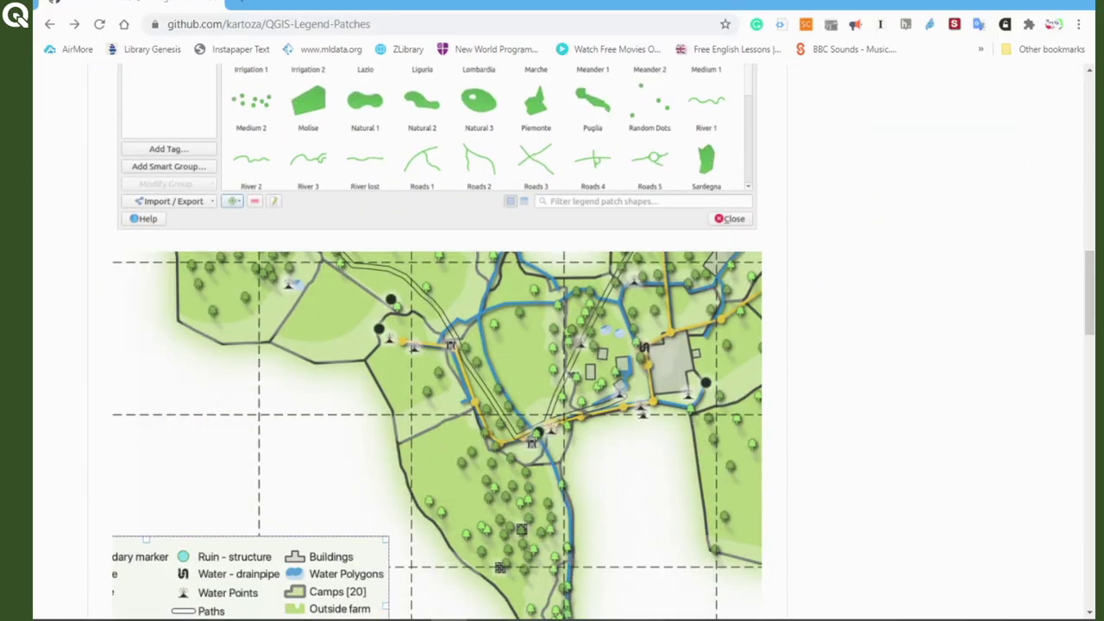
{"action": "scroll", "coordinate": [553, 345], "scroll_direction": "up", "scroll_amount": 10}
{"action": "left_click", "coordinate": [163, 424]}
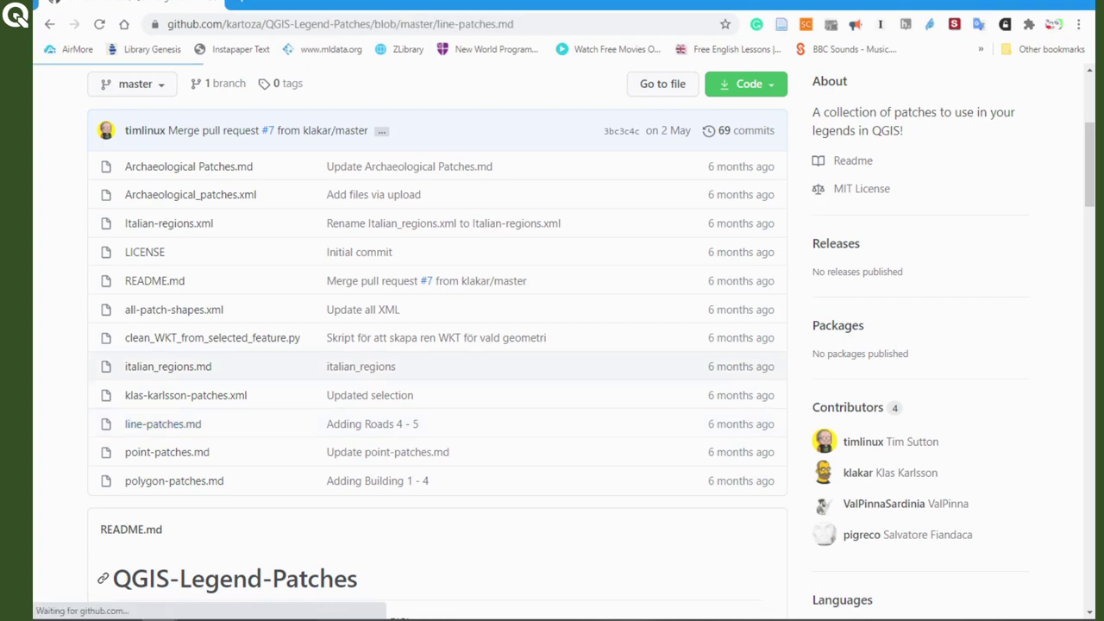
Copy the MultiLineString geometry of the Irrigation 1 patch from the line patches table
{"action": "scroll", "coordinate": [552, 345], "scroll_direction": "down", "scroll_amount": 5}
{"action": "scroll", "coordinate": [552, 345], "scroll_direction": "down", "scroll_amount": 2}
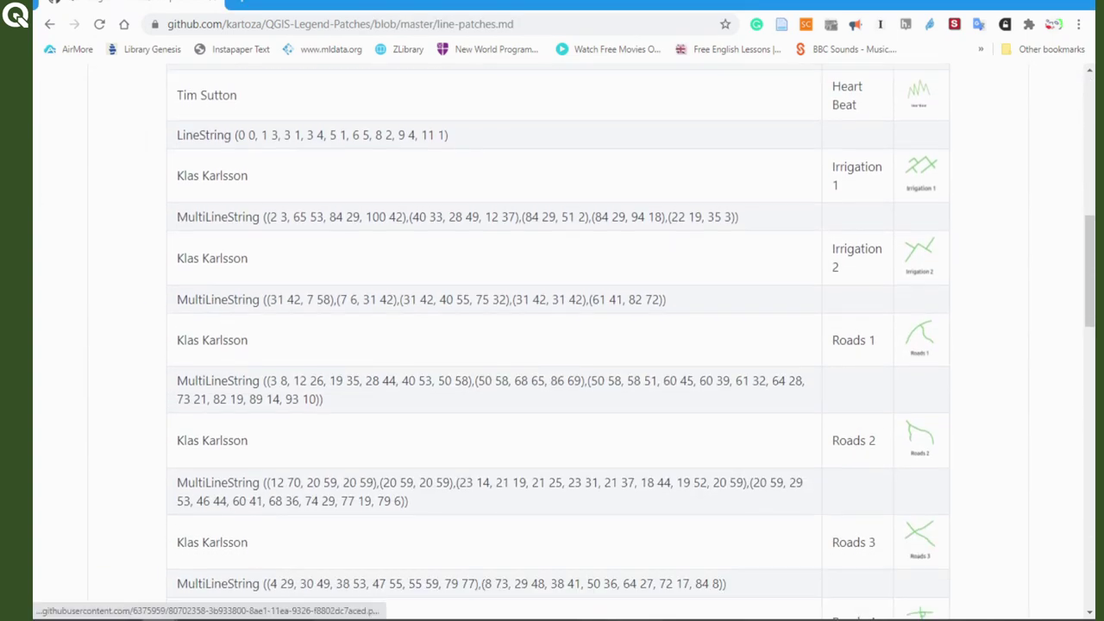
{"action": "left_click_drag", "start_coordinate": [177, 216], "coordinate": [739, 216]}
{"action": "right_click", "coordinate": [442, 222]}
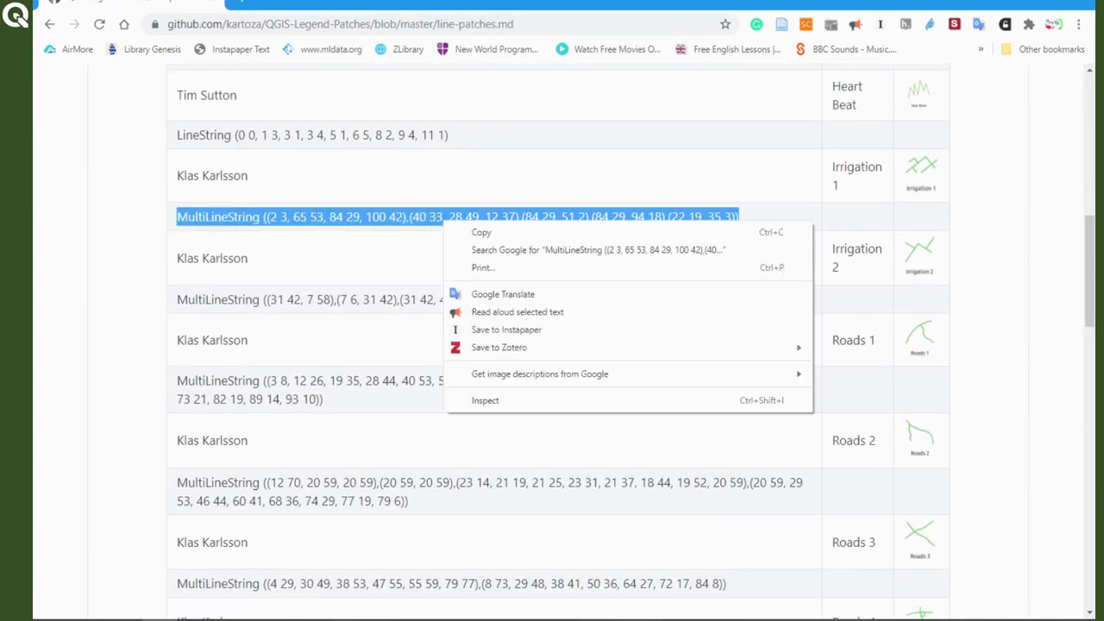
{"action": "left_click", "coordinate": [479, 232]}
Back in the QGIS layout, replace the canals entry's patch shape geometry with the copied Irrigation 1 MultiLineString
{"action": "key", "text": "alt+Tab"}
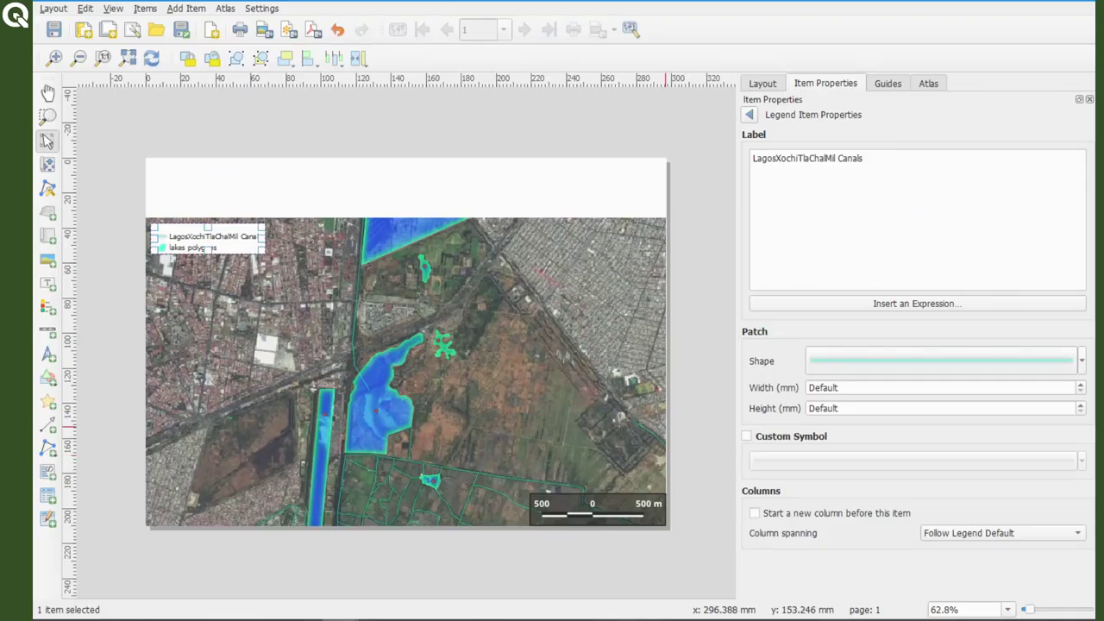
{"action": "left_click", "coordinate": [940, 361]}
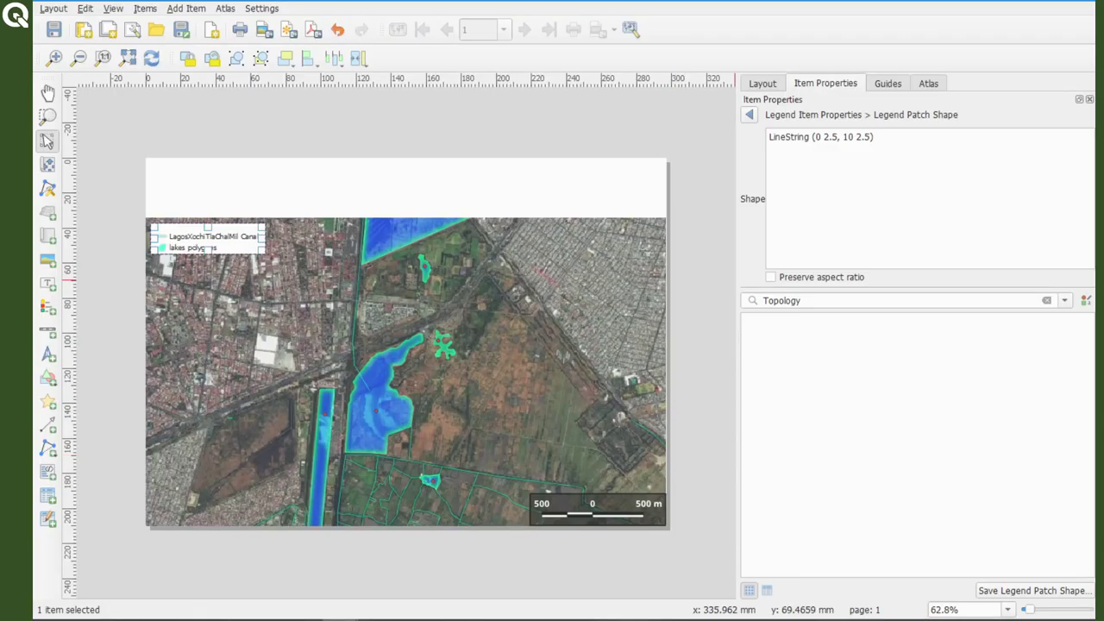
{"action": "key", "text": "ctrl+a"}
{"action": "key", "text": "ctrl+v"}
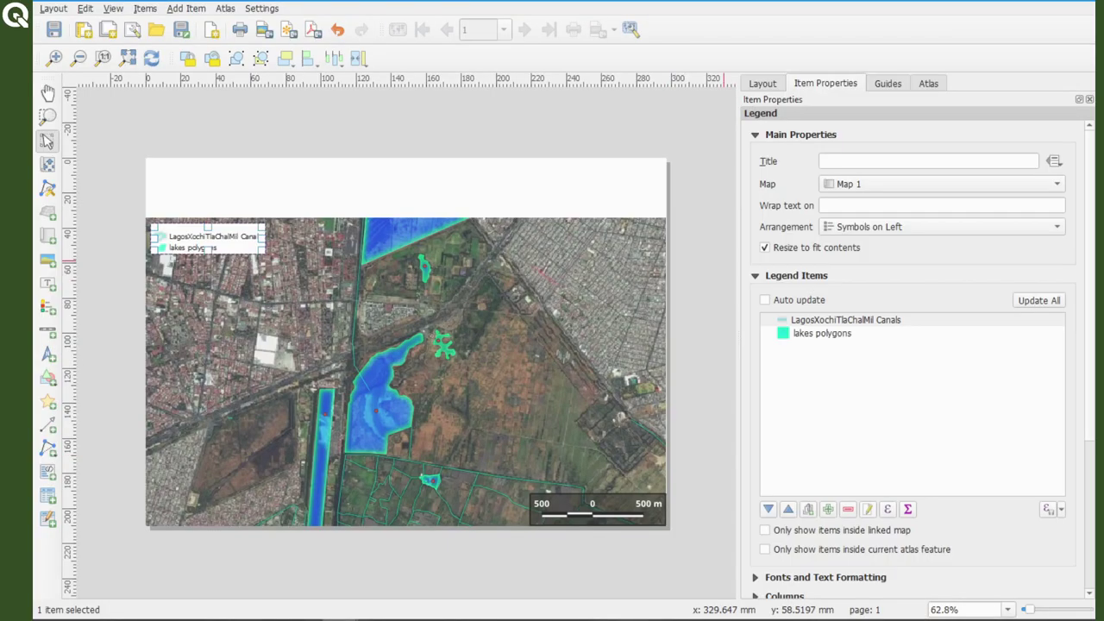
Rename the LagosXochiTlaChalMil Canals legend entry to Canals
{"action": "double_click", "coordinate": [828, 320]}
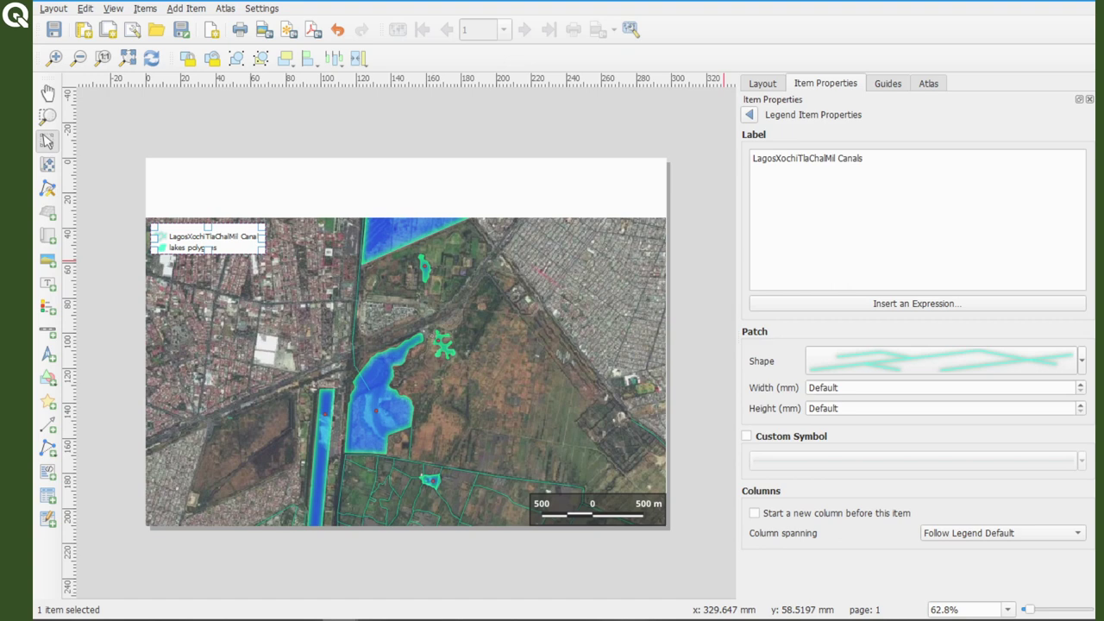
{"action": "left_click_drag", "start_coordinate": [863, 158], "coordinate": [727, 160]}
{"action": "type", "text": "Canaks"}
{"action": "key", "text": "BackSpace"}
{"action": "key", "text": "BackSpace"}
{"action": "type", "text": "ls"}
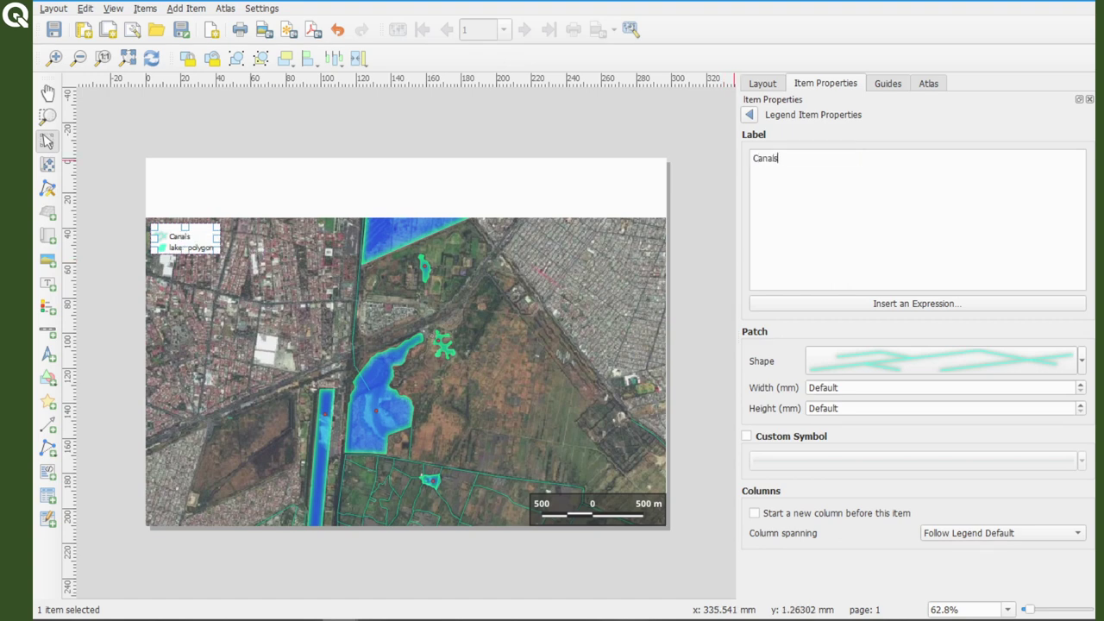
{"action": "left_click", "coordinate": [749, 115]}
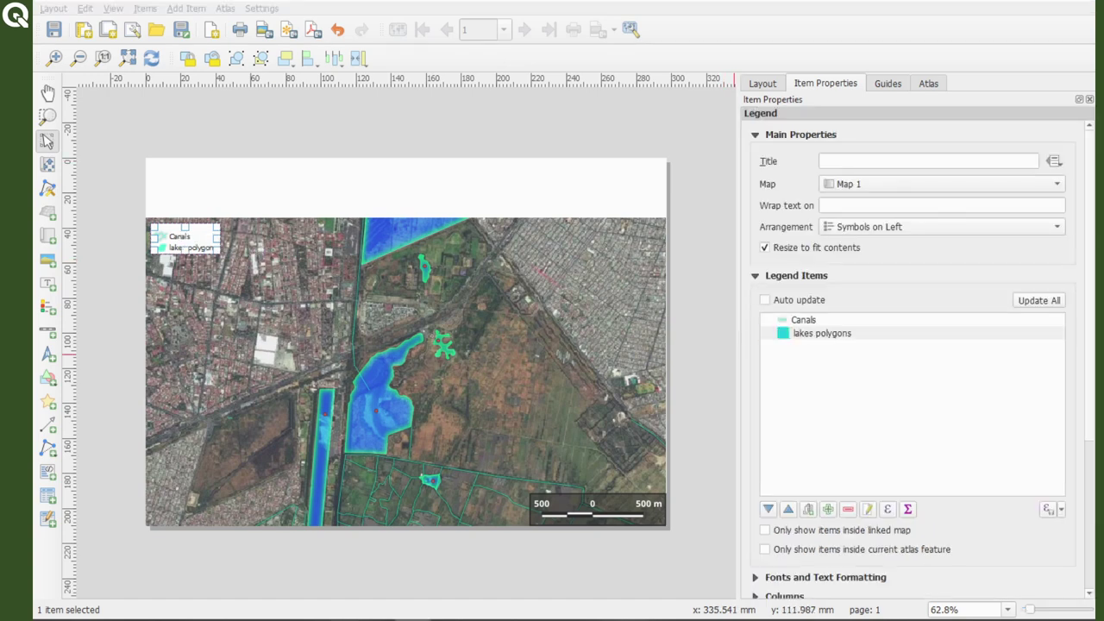
Rename the lakes polygons legend entry to Lakes
{"action": "double_click", "coordinate": [822, 333]}
{"action": "key", "text": "ctrl+a"}
{"action": "type", "text": "Lakes"}
{"action": "left_click", "coordinate": [750, 115]}
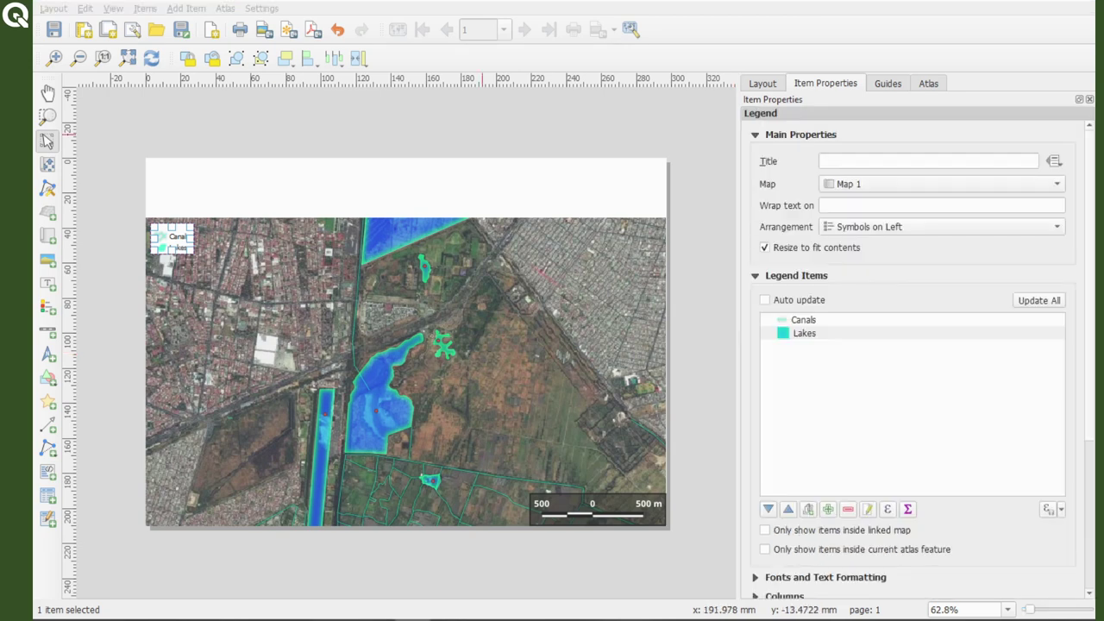
{"action": "left_click", "coordinate": [404, 197]}
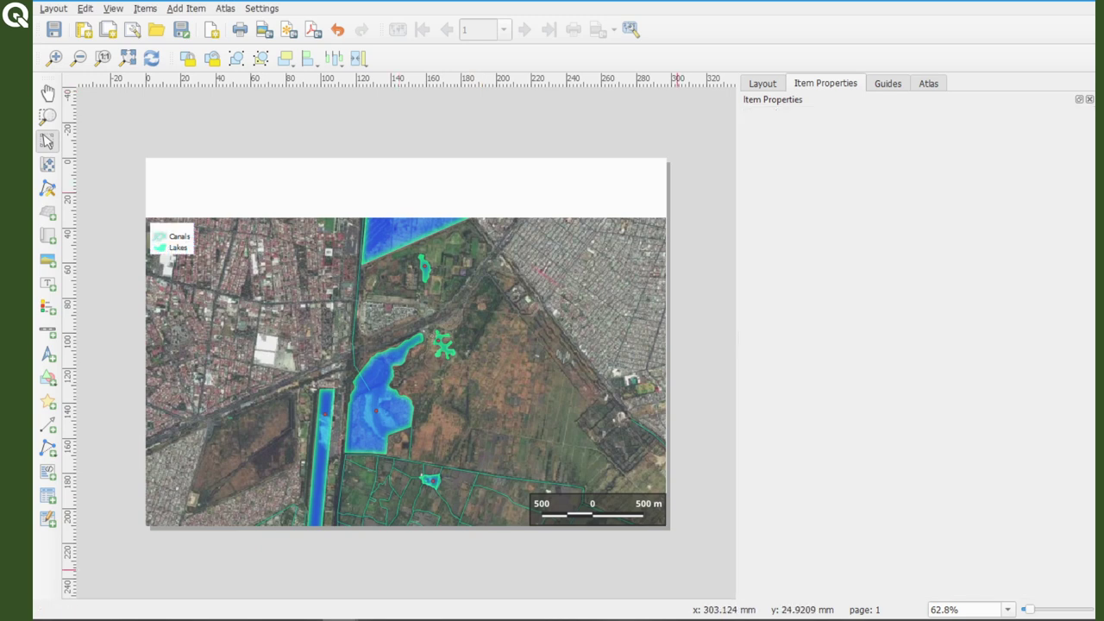
Set the legend's item label font to Noto Sans at 14 points
{"action": "left_click", "coordinate": [185, 238]}
{"action": "scroll", "coordinate": [913, 362], "scroll_direction": "down", "scroll_amount": 4}
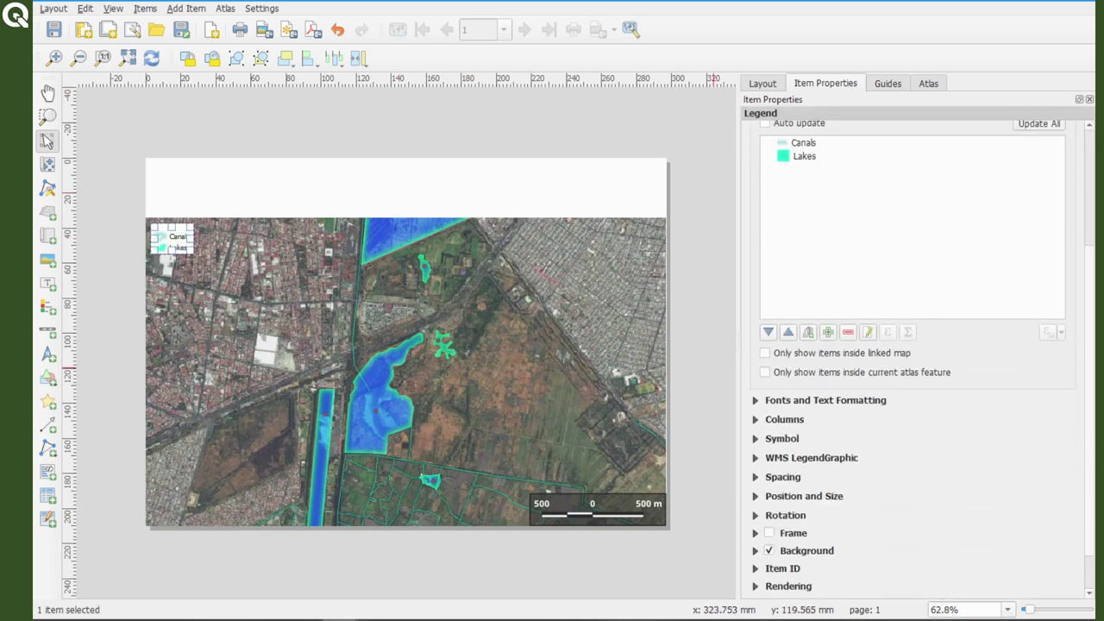
{"action": "left_click", "coordinate": [825, 399]}
{"action": "left_click", "coordinate": [960, 500]}
{"action": "left_click", "coordinate": [702, 286]}
{"action": "scroll", "coordinate": [440, 276], "scroll_direction": "down", "scroll_amount": 5}
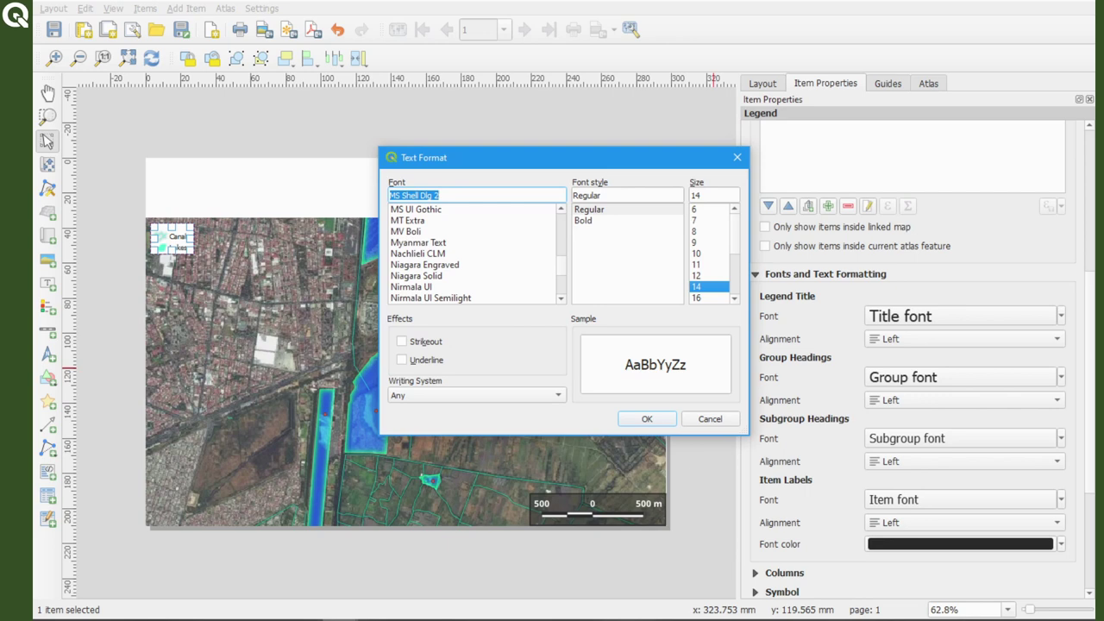
{"action": "left_click", "coordinate": [431, 285]}
{"action": "left_click", "coordinate": [647, 417]}
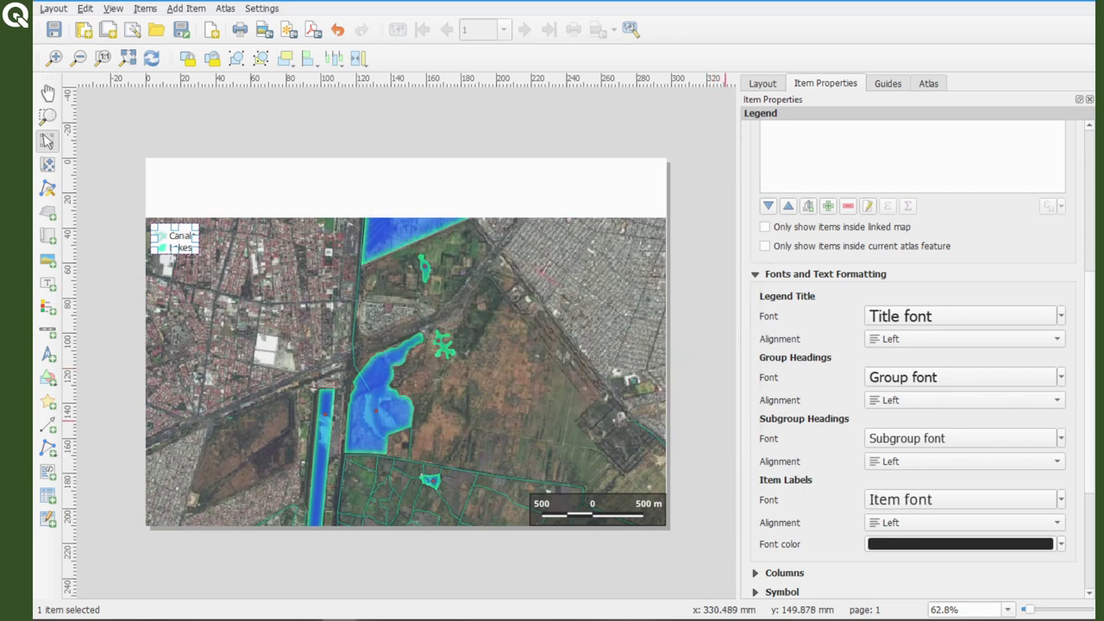
Make the legend's white background semi-transparent with an opacity of 56%
{"action": "scroll", "coordinate": [914, 358], "scroll_direction": "down", "scroll_amount": 3}
{"action": "left_click", "coordinate": [756, 571]}
{"action": "scroll", "coordinate": [915, 358], "scroll_direction": "down", "scroll_amount": 2}
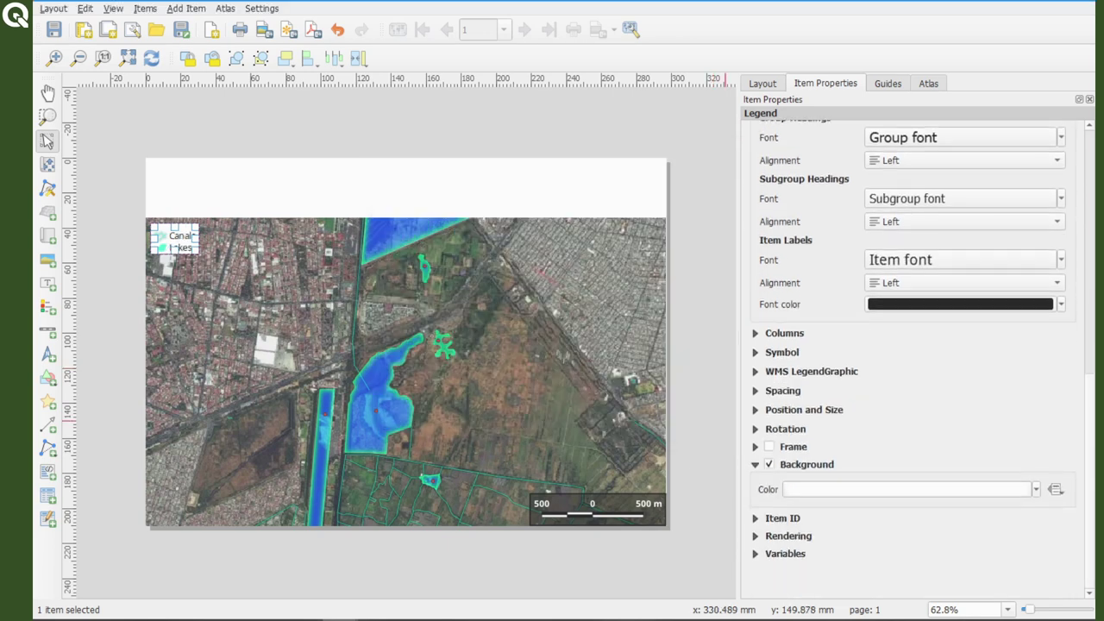
{"action": "left_click", "coordinate": [960, 490]}
{"action": "left_click", "coordinate": [919, 502]}
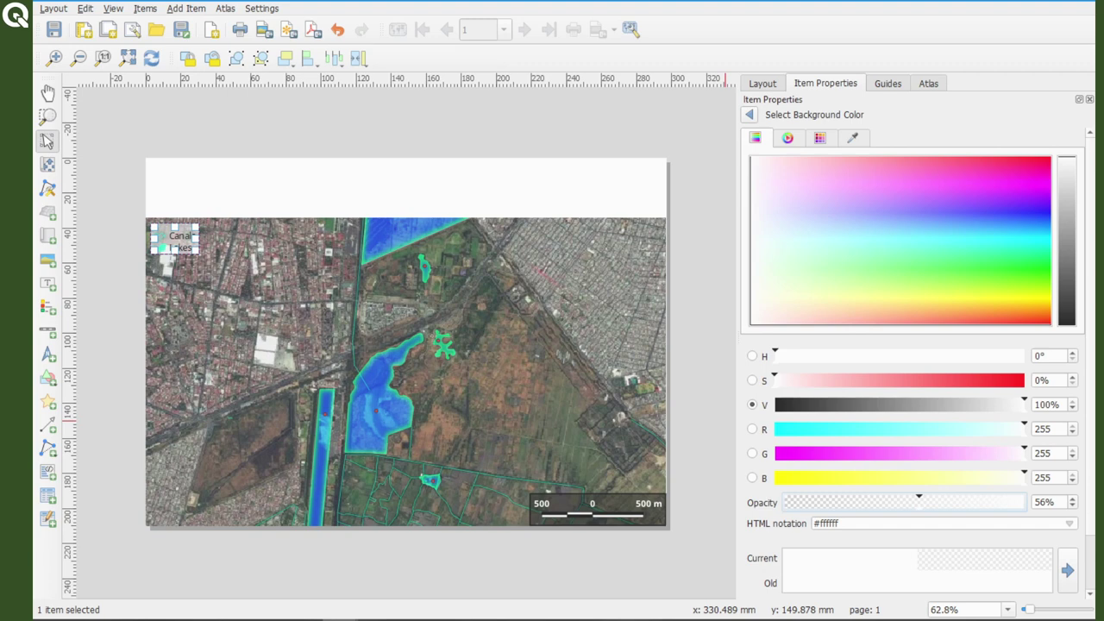
{"action": "left_click", "coordinate": [749, 115]}
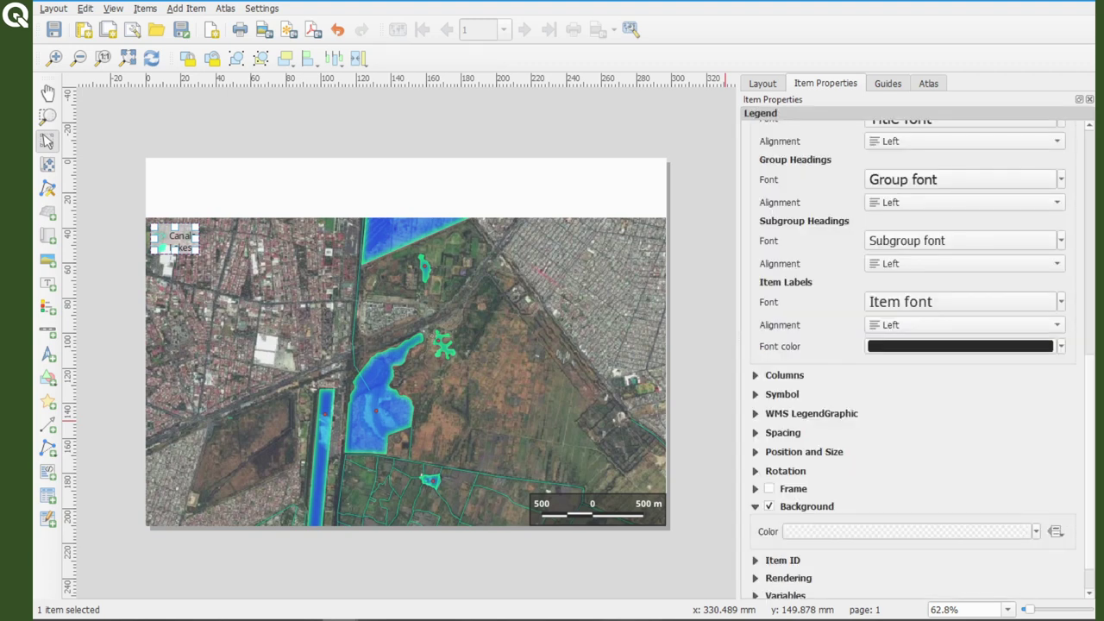
Change the legend's item label font style to Bold
{"action": "left_click", "coordinate": [960, 301]}
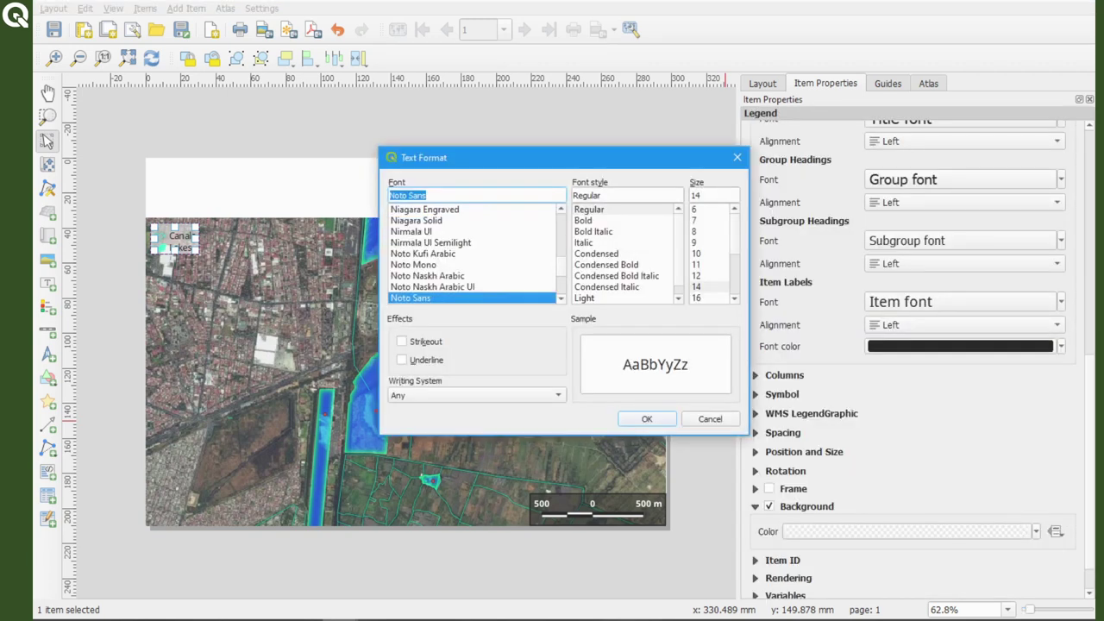
{"action": "left_click", "coordinate": [583, 220]}
{"action": "left_click", "coordinate": [646, 418]}
{"action": "left_click", "coordinate": [692, 341]}
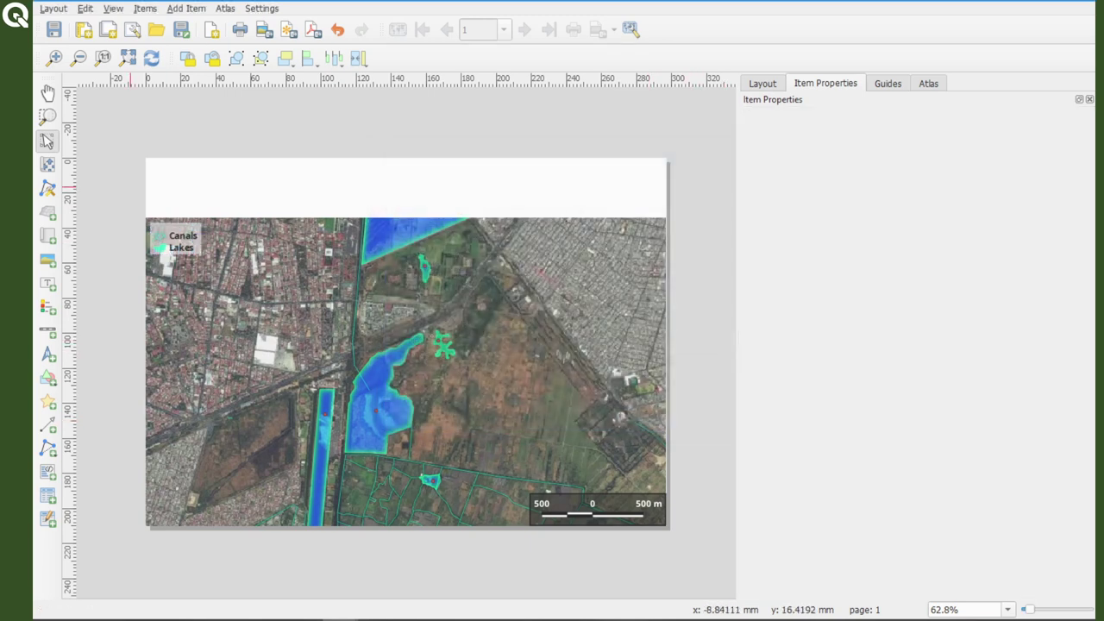
Add a north arrow in the map's upper-right area and change its fill color to blue
{"action": "left_click", "coordinate": [47, 354]}
{"action": "left_click_drag", "start_coordinate": [615, 232], "coordinate": [655, 273]}
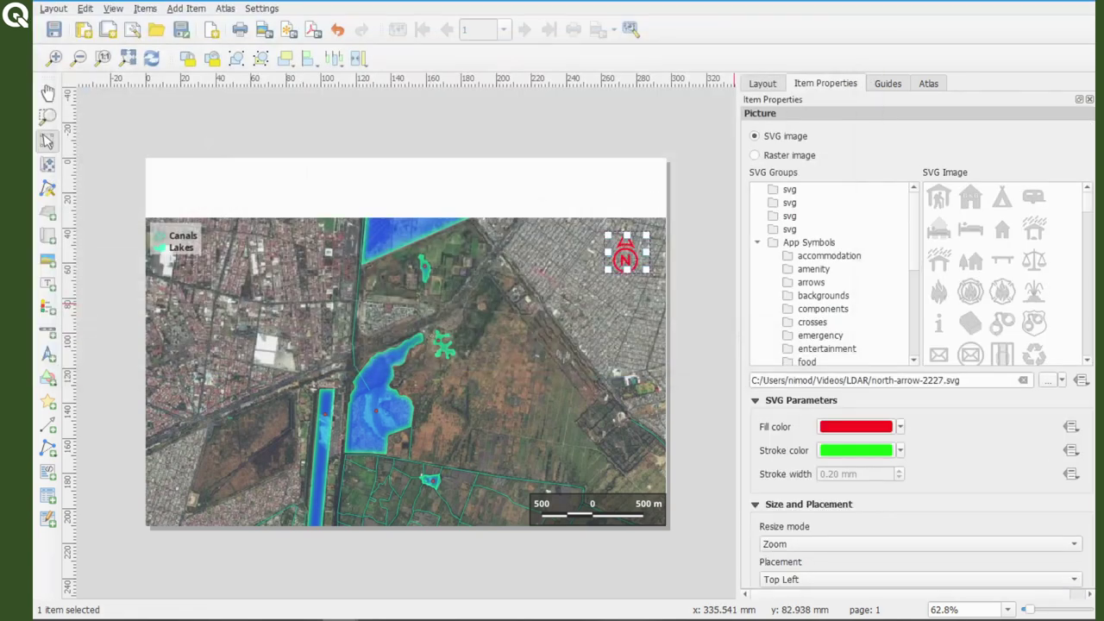
{"action": "left_click", "coordinate": [932, 356]}
{"action": "left_click_drag", "start_coordinate": [1051, 405], "coordinate": [1016, 405]}
{"action": "left_click", "coordinate": [750, 115]}
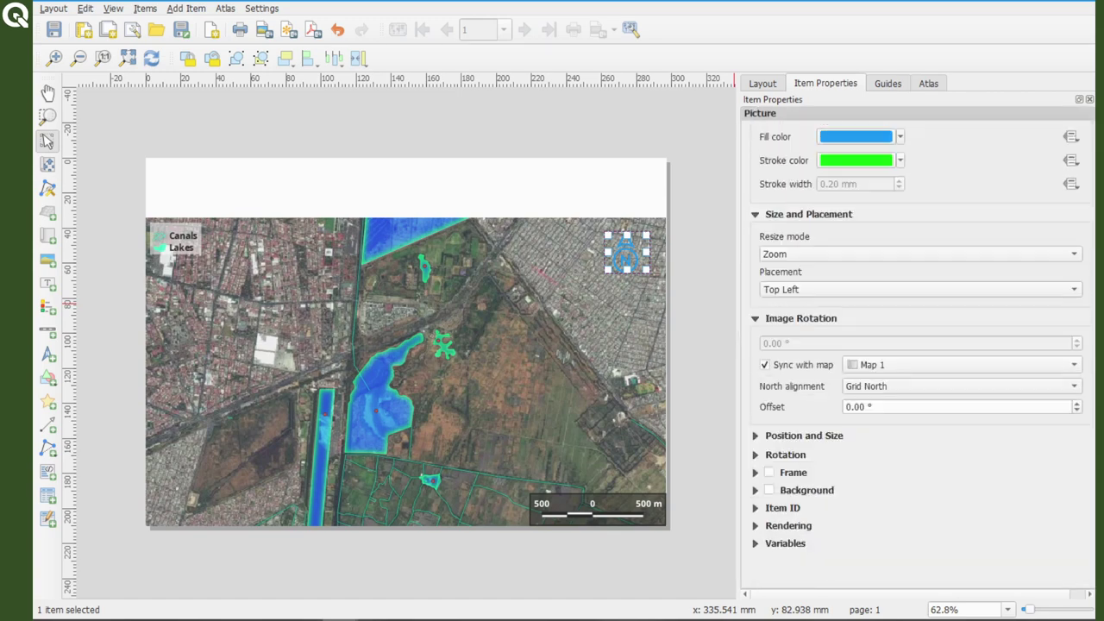
Change the north arrow's fill to a deeper blue and move the arrow closer to the map's upper-right corner
{"action": "left_click", "coordinate": [789, 527]}
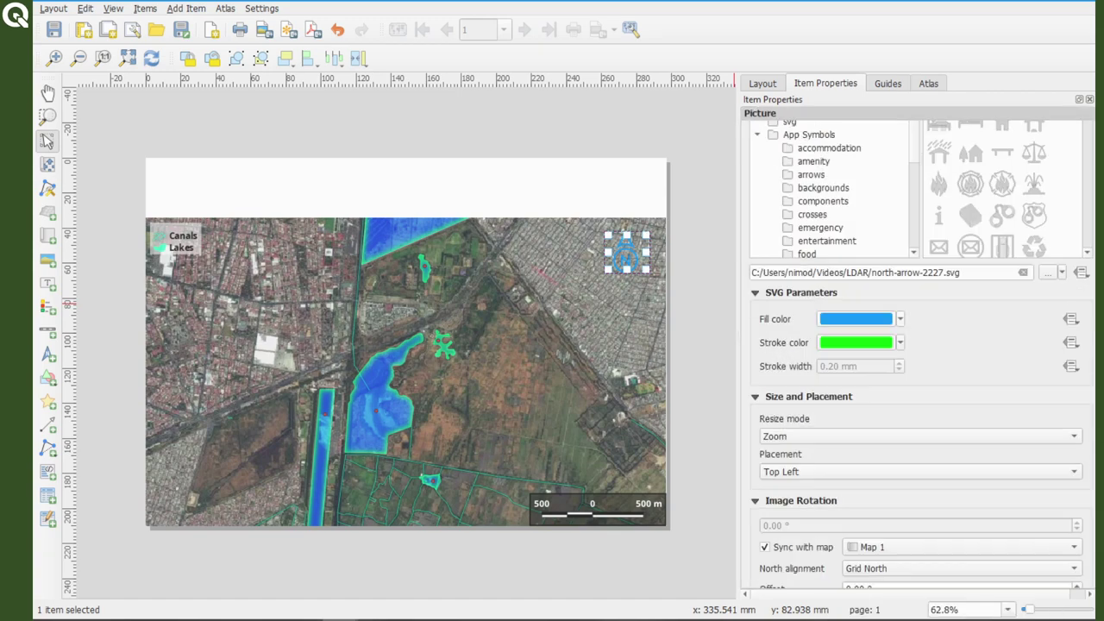
{"action": "left_click", "coordinate": [846, 464]}
{"action": "left_click", "coordinate": [877, 433]}
{"action": "left_click", "coordinate": [699, 285]}
{"action": "left_click_drag", "start_coordinate": [630, 248], "coordinate": [638, 242]}
{"action": "left_click", "coordinate": [694, 276]}
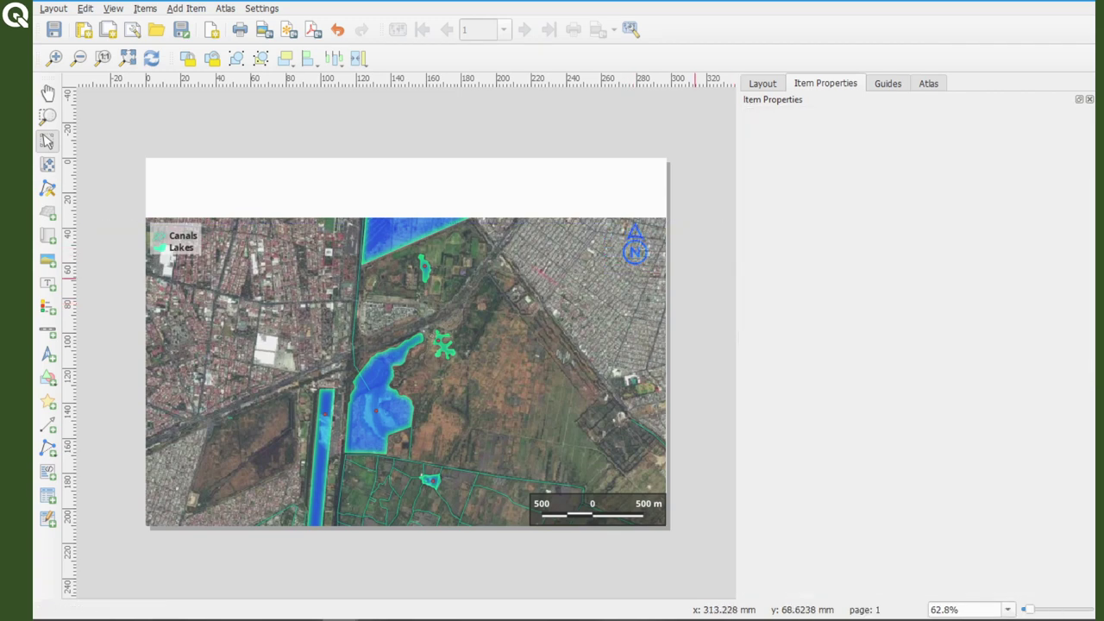
Enlarge the legend's symbols by increasing their width and setting their height to 6 mm
{"action": "key", "text": "alt+Tab"}
{"action": "left_click", "coordinate": [197, 248]}
{"action": "scroll", "coordinate": [911, 353], "scroll_direction": "down", "scroll_amount": 4}
{"action": "left_click", "coordinate": [782, 394]}
{"action": "left_click_drag", "start_coordinate": [846, 419], "coordinate": [823, 420]}
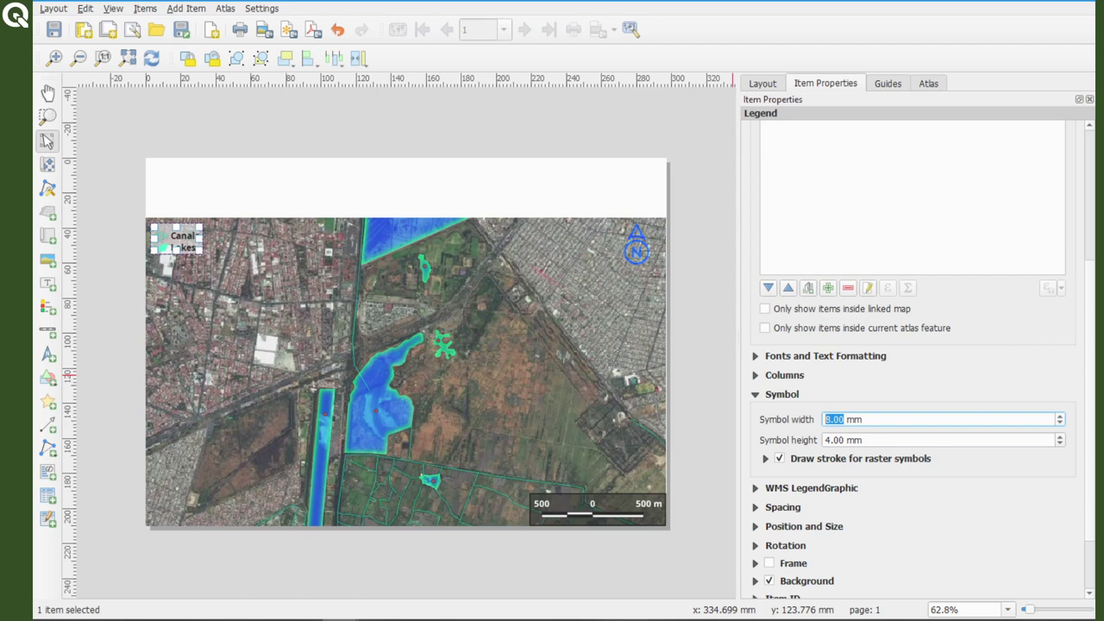
{"action": "key", "text": "Tab"}
{"action": "type", "text": "6"}
{"action": "key", "text": "shift+Tab"}
{"action": "left_click", "coordinate": [719, 359]}
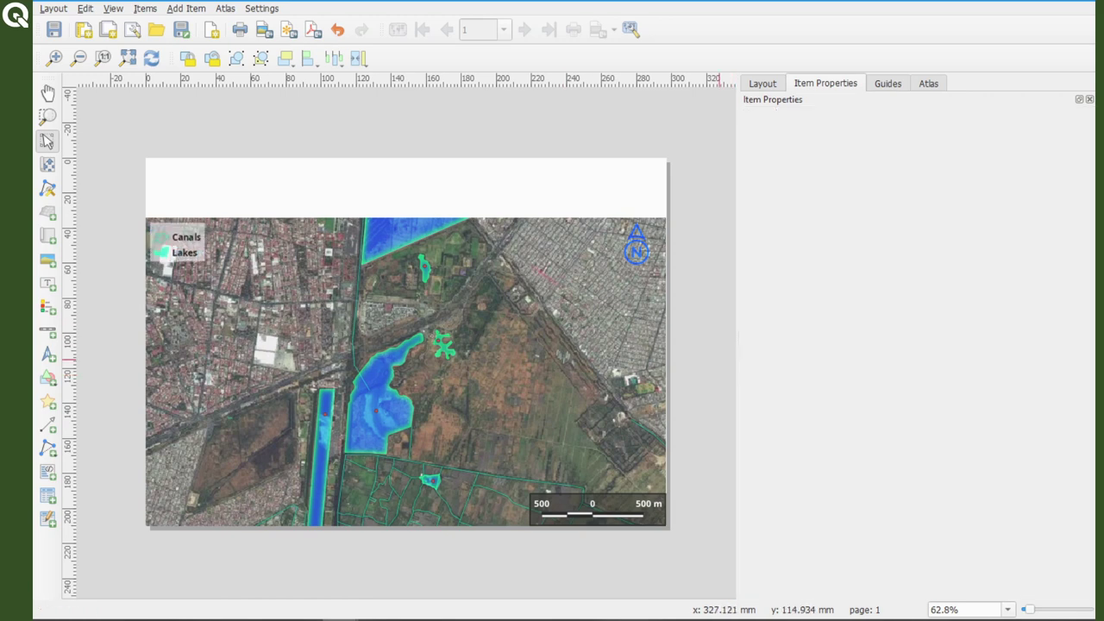
{"action": "key", "text": "alt+Tab"}
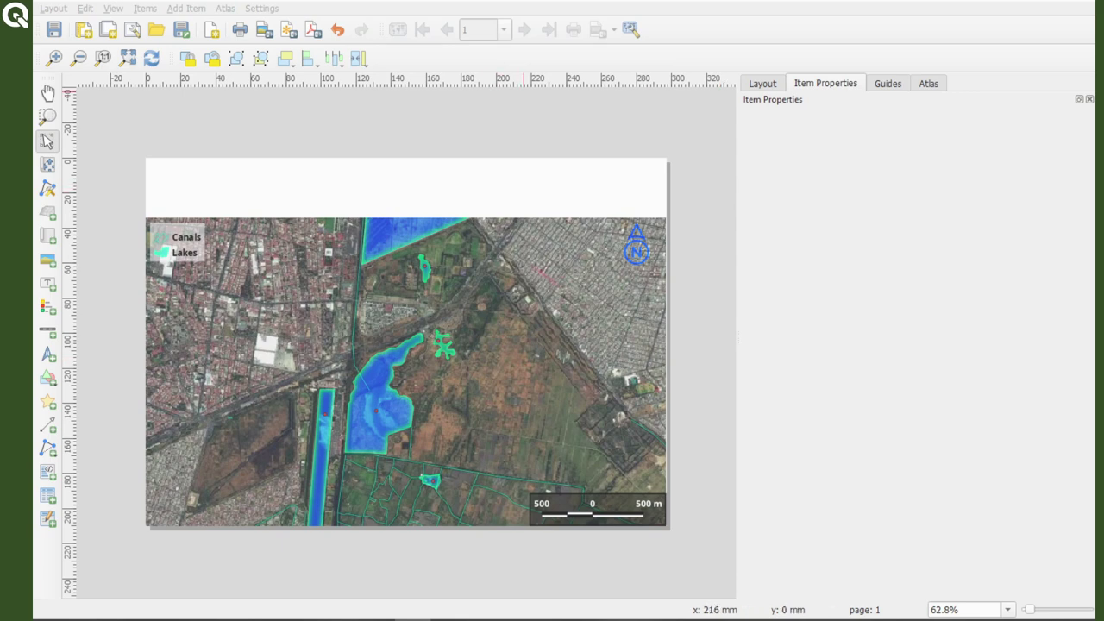
Toggle the Atlas panel off and back on in the print layout and open the atlas settings
{"action": "key", "text": "alt+Tab"}
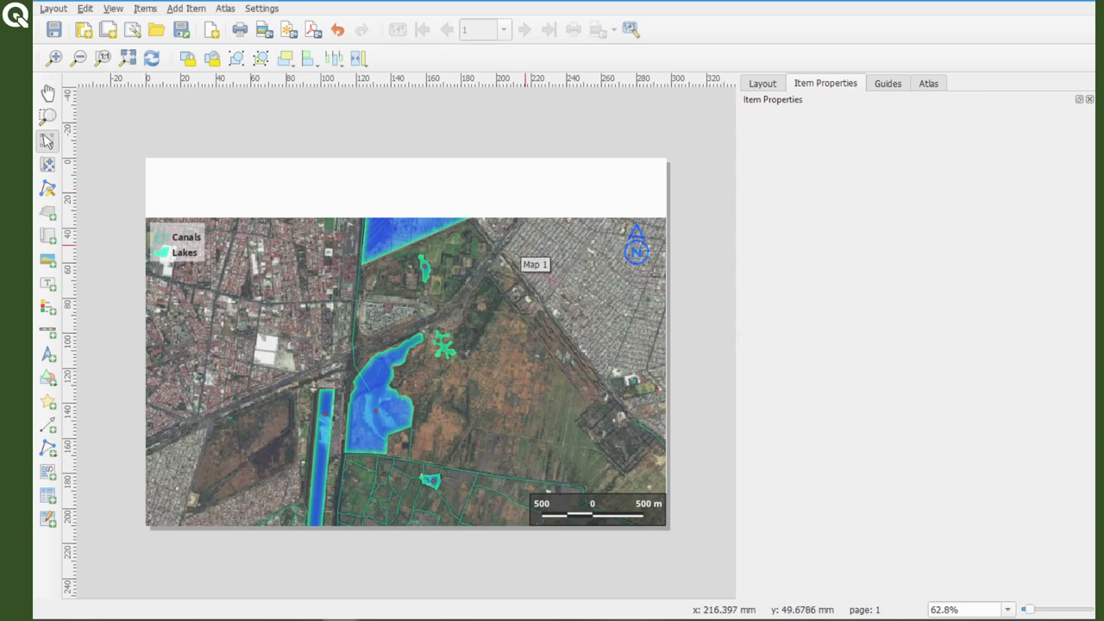
{"action": "left_click", "coordinate": [928, 83]}
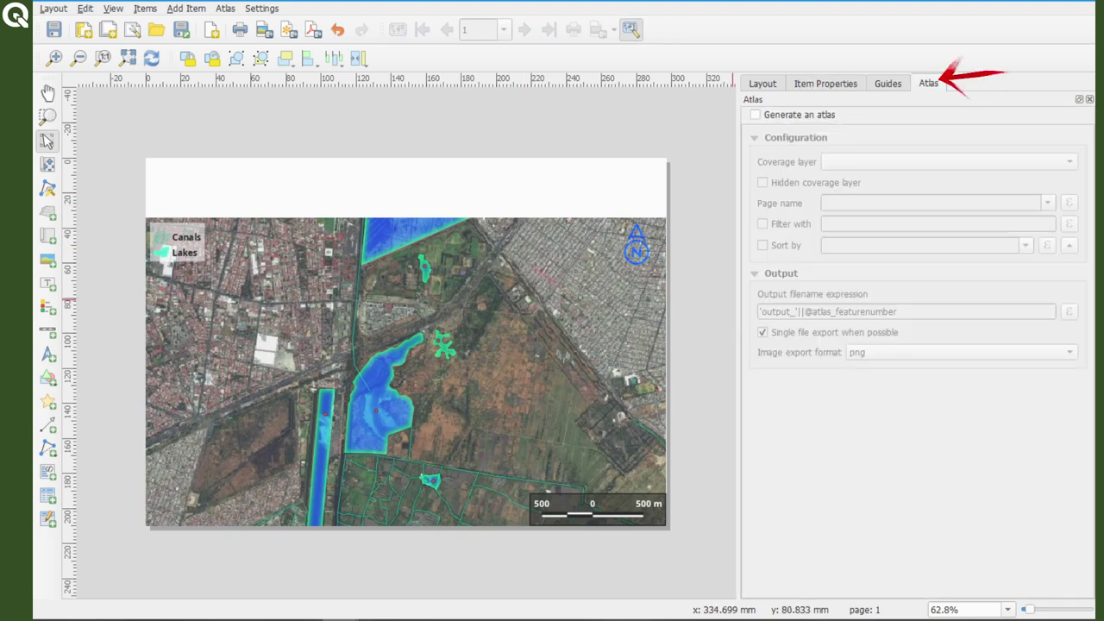
{"action": "right_click", "coordinate": [715, 51]}
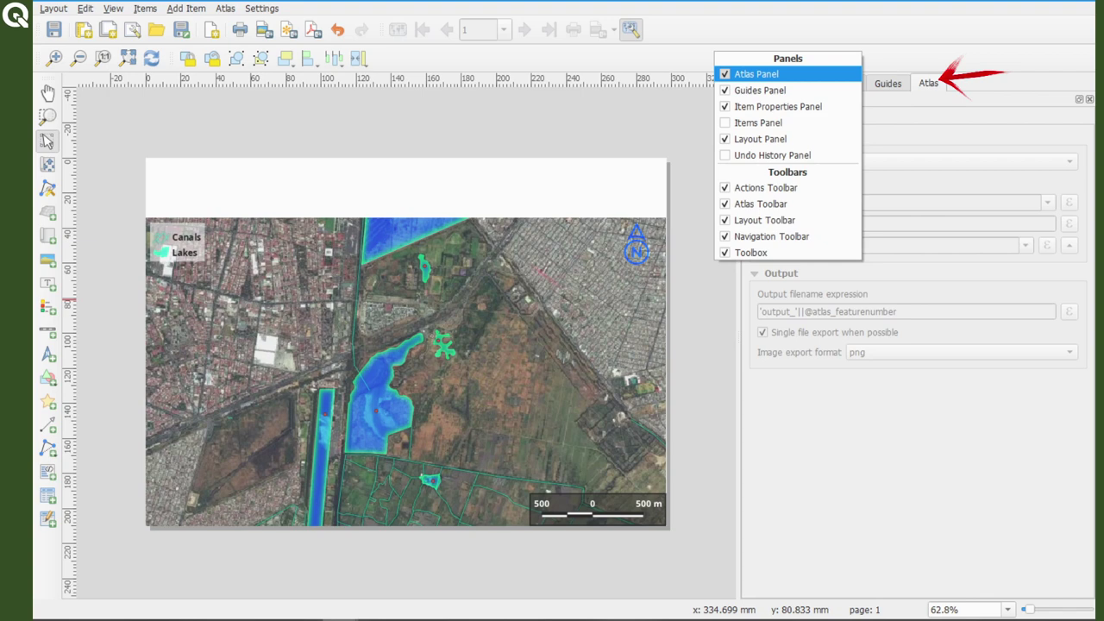
{"action": "left_click", "coordinate": [756, 75]}
{"action": "right_click", "coordinate": [732, 50]}
{"action": "left_click", "coordinate": [759, 73]}
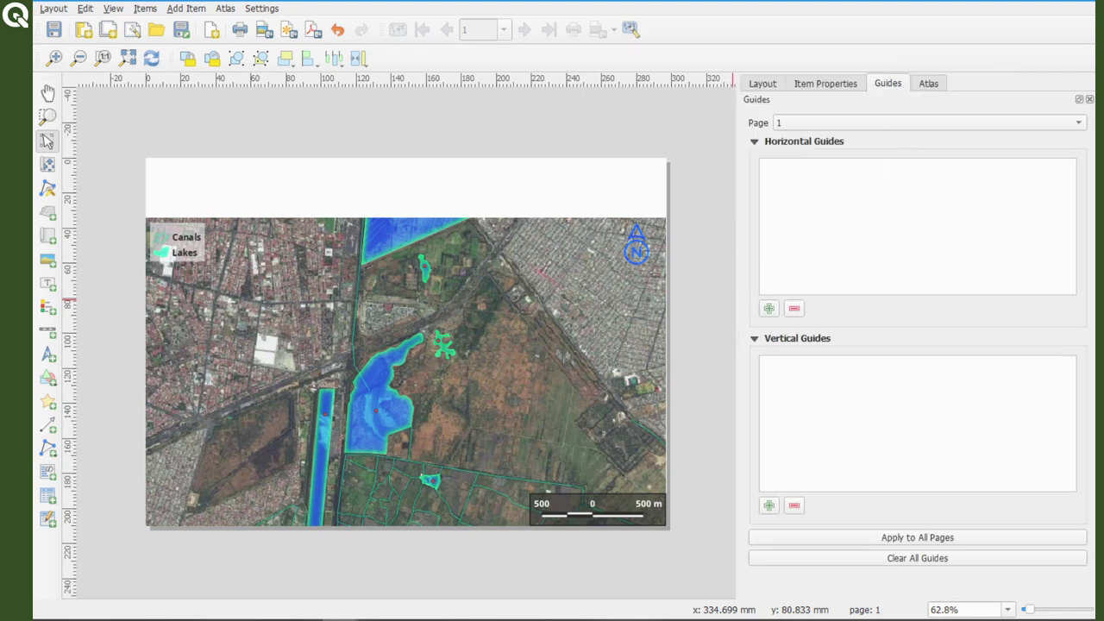
{"action": "left_click", "coordinate": [630, 30]}
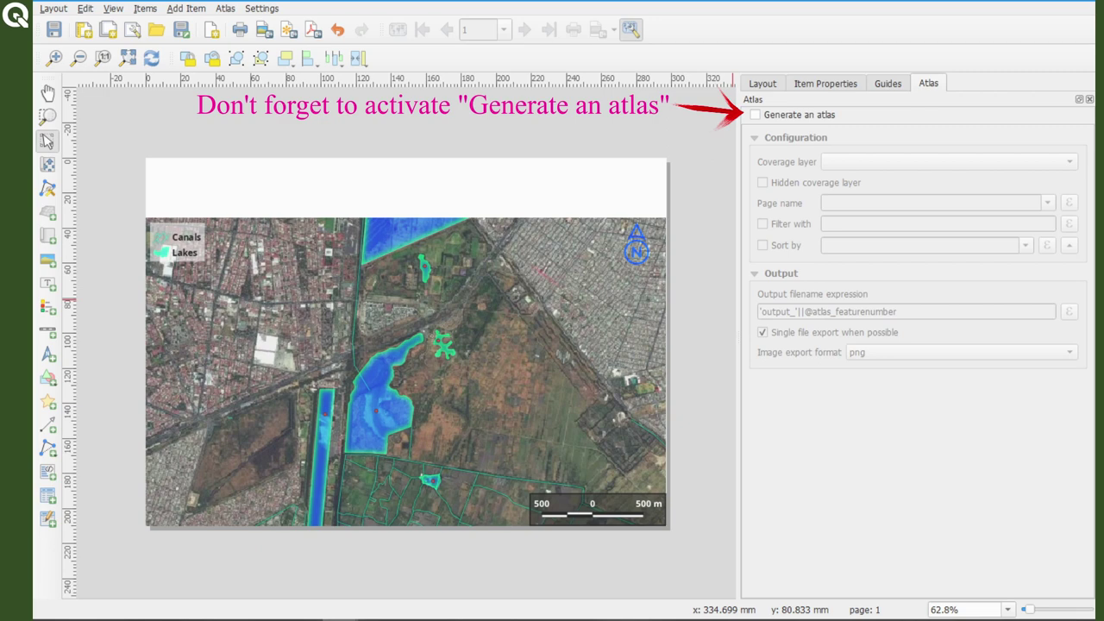
Enable atlas generation with lakes points as the coverage layer and set the coverage layer to hidden
{"action": "left_click", "coordinate": [754, 115]}
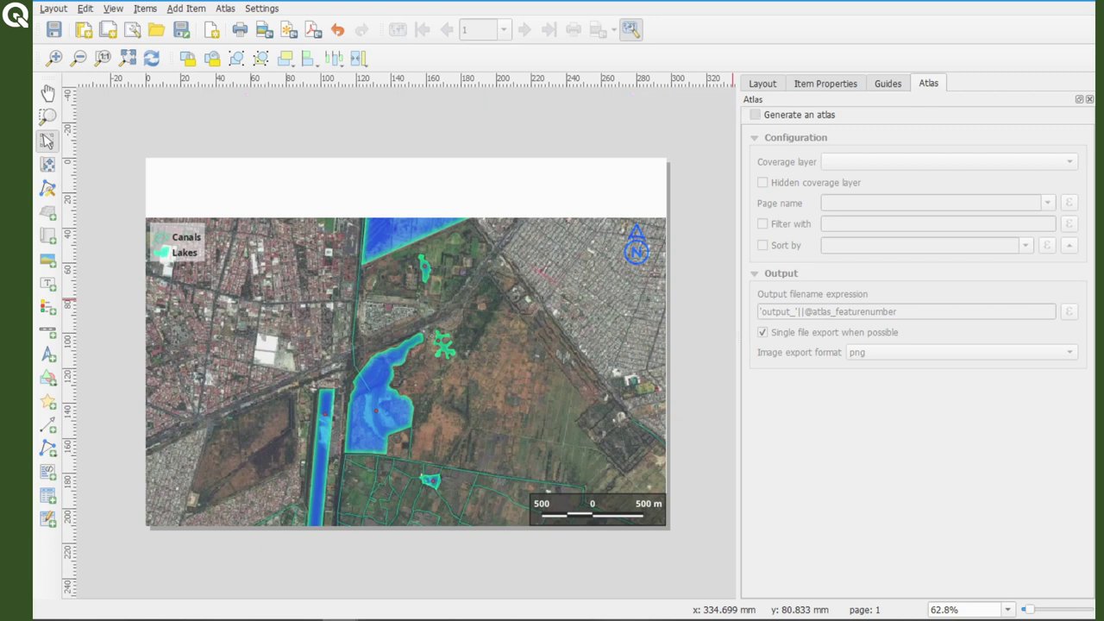
{"action": "left_click", "coordinate": [949, 161]}
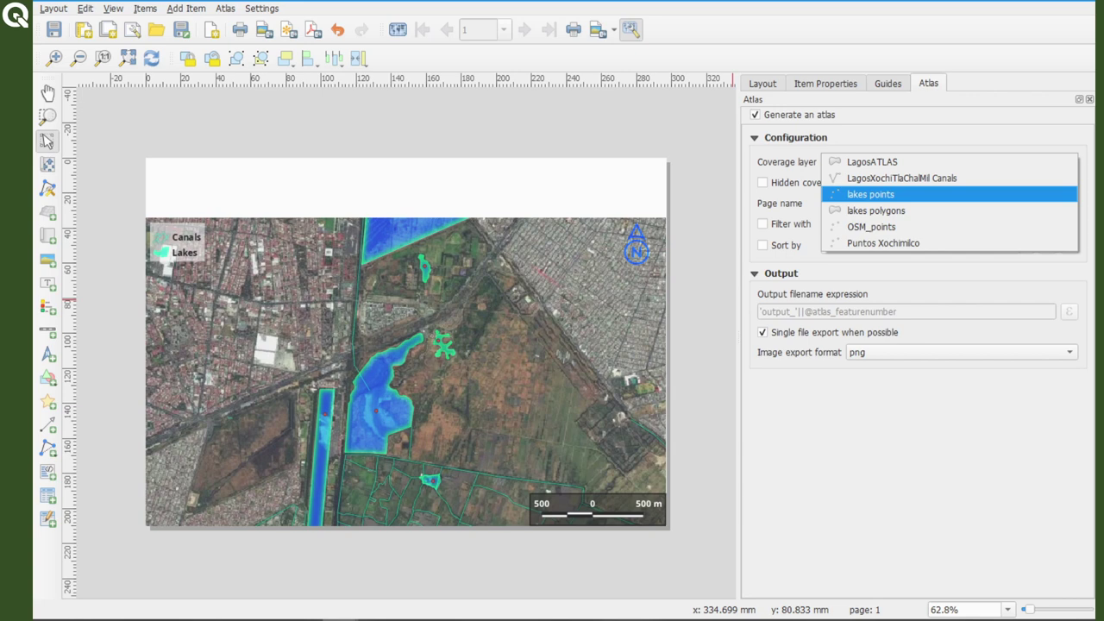
{"action": "left_click", "coordinate": [893, 194]}
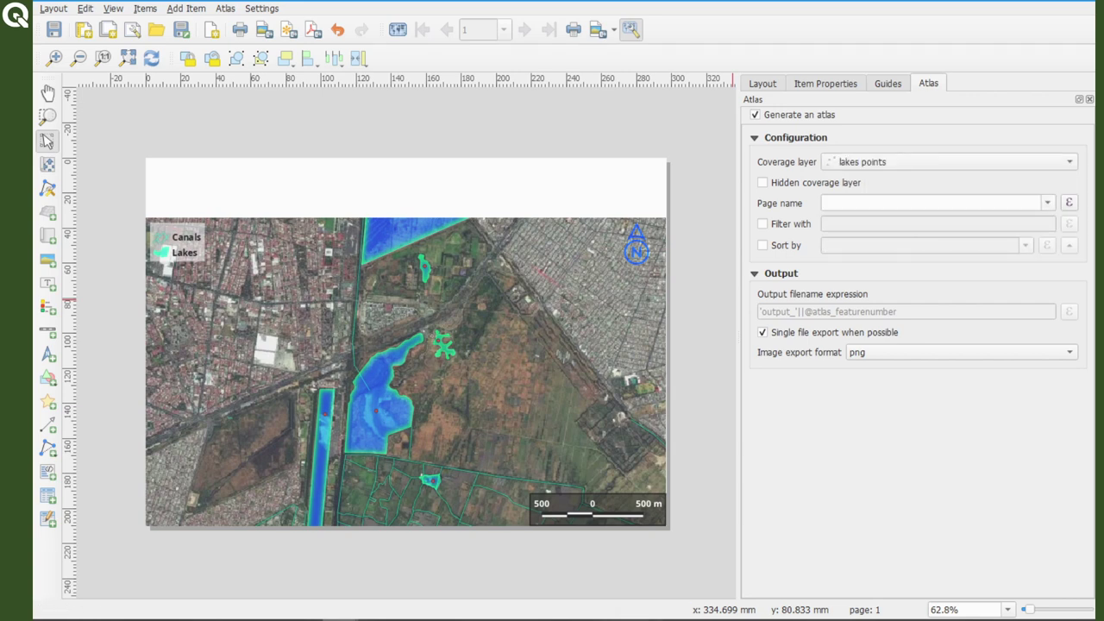
{"action": "left_click", "coordinate": [762, 182]}
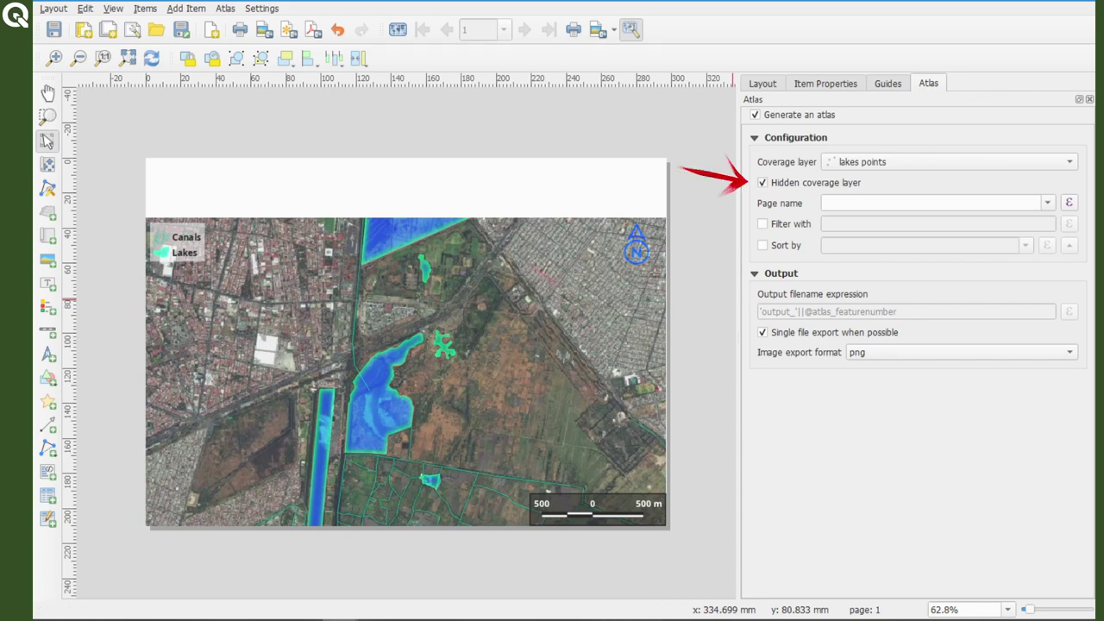
Use the Name field for the atlas page names and sort the atlas pages by Name
{"action": "left_click", "coordinate": [1047, 202]}
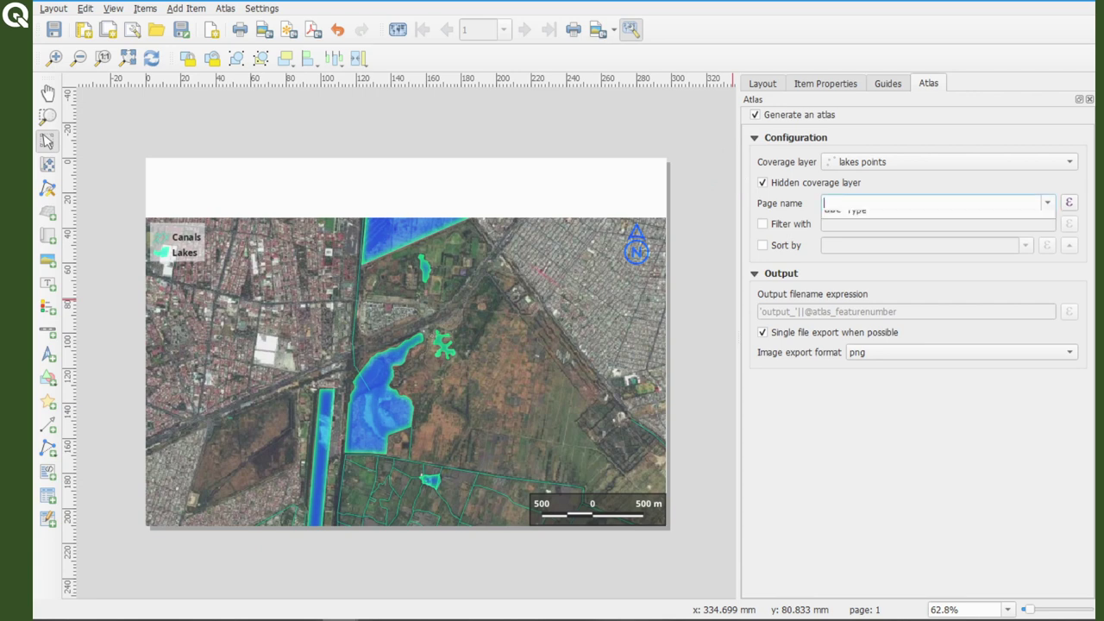
{"action": "left_click", "coordinate": [857, 237]}
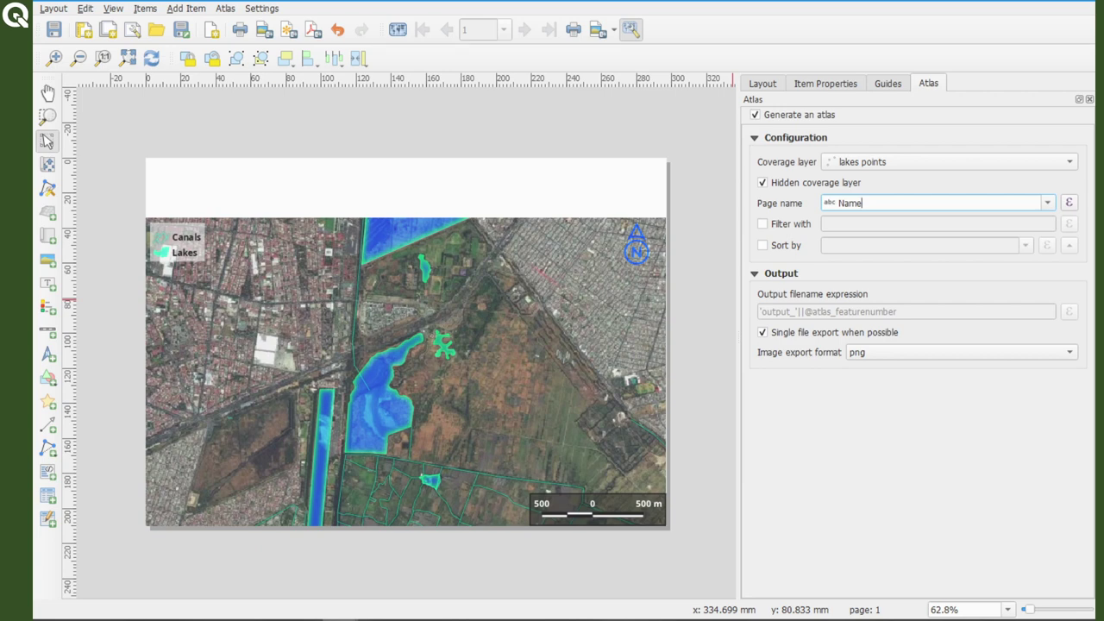
{"action": "left_click", "coordinate": [763, 245]}
{"action": "left_click", "coordinate": [1025, 245]}
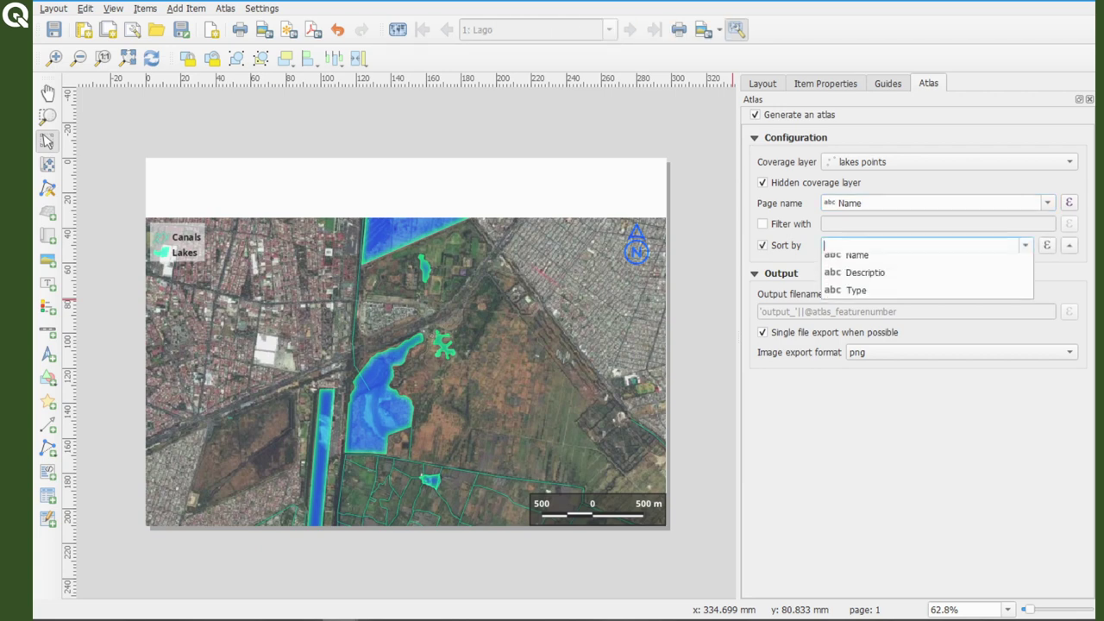
{"action": "left_click", "coordinate": [856, 281]}
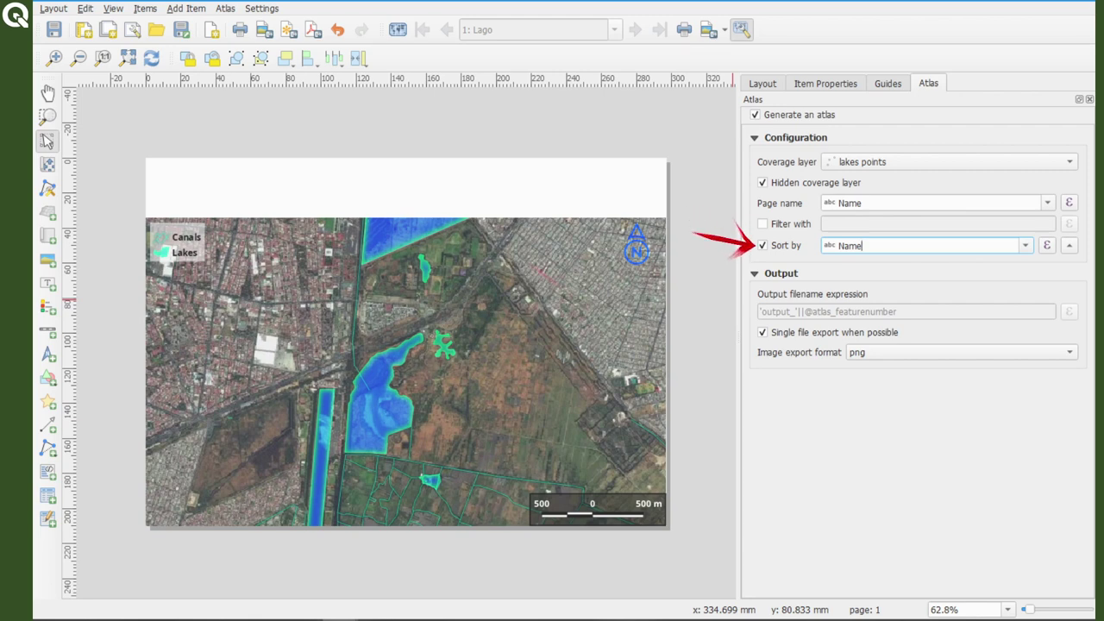
Make the layout's main map controlled by the atlas
{"action": "left_click", "coordinate": [628, 299]}
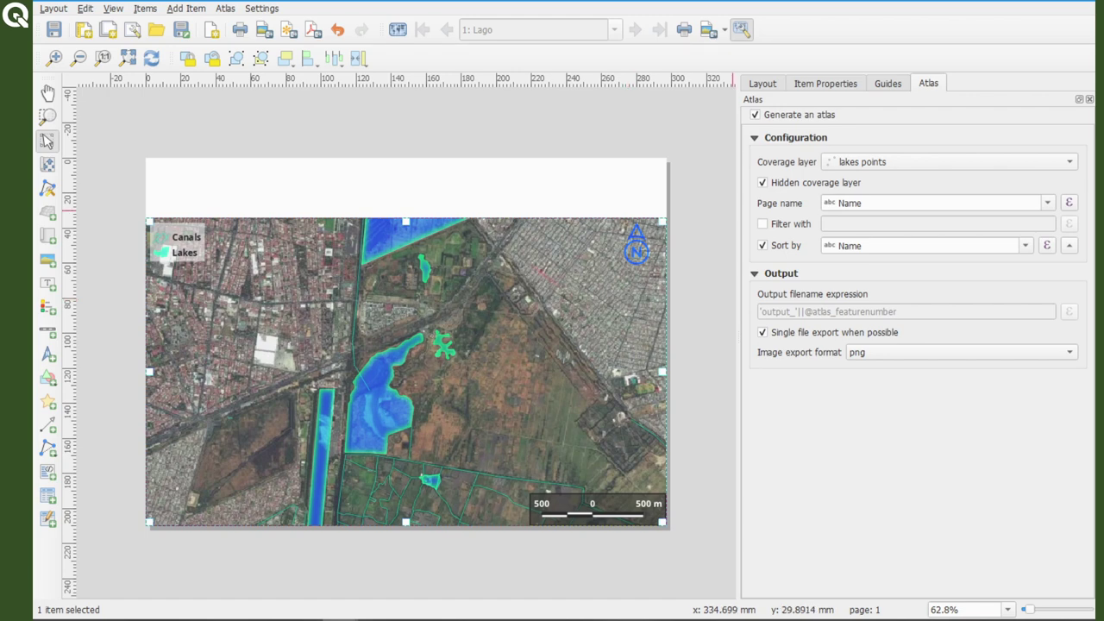
{"action": "left_click", "coordinate": [824, 83]}
{"action": "scroll", "coordinate": [919, 371], "scroll_direction": "down", "scroll_amount": 5}
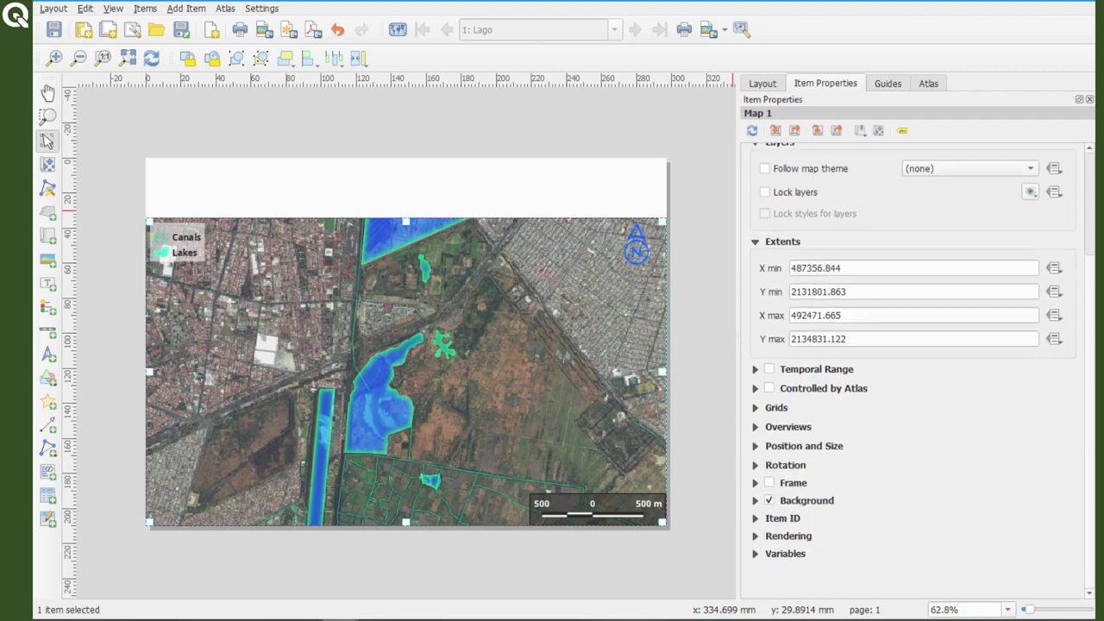
{"action": "left_click", "coordinate": [768, 388]}
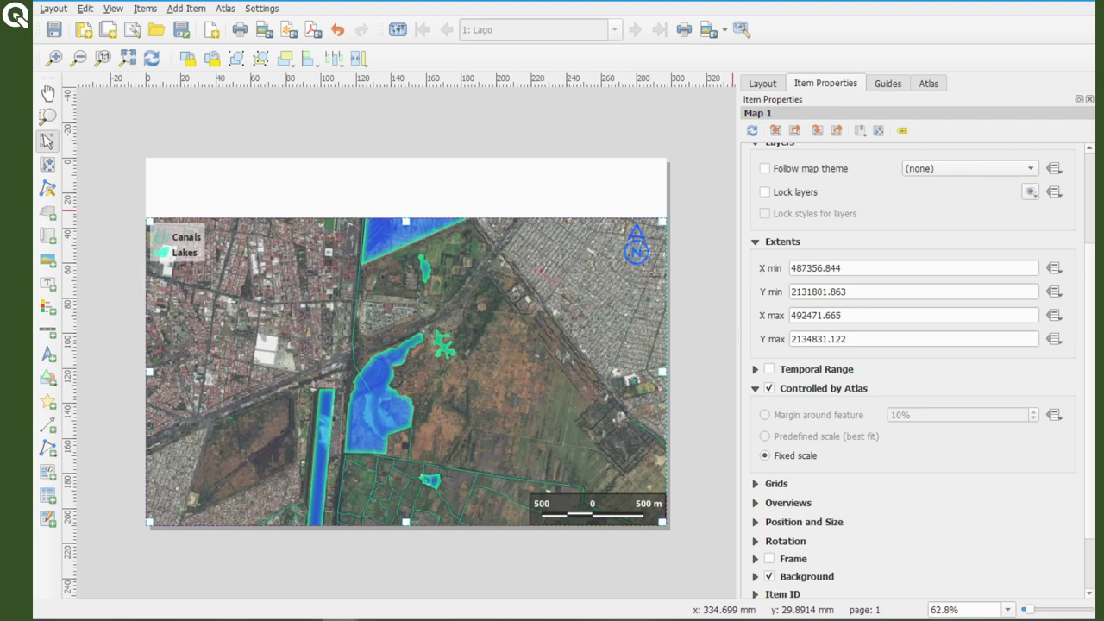
Set the map's scale to 10000
{"action": "scroll", "coordinate": [914, 371], "scroll_direction": "up", "scroll_amount": 5}
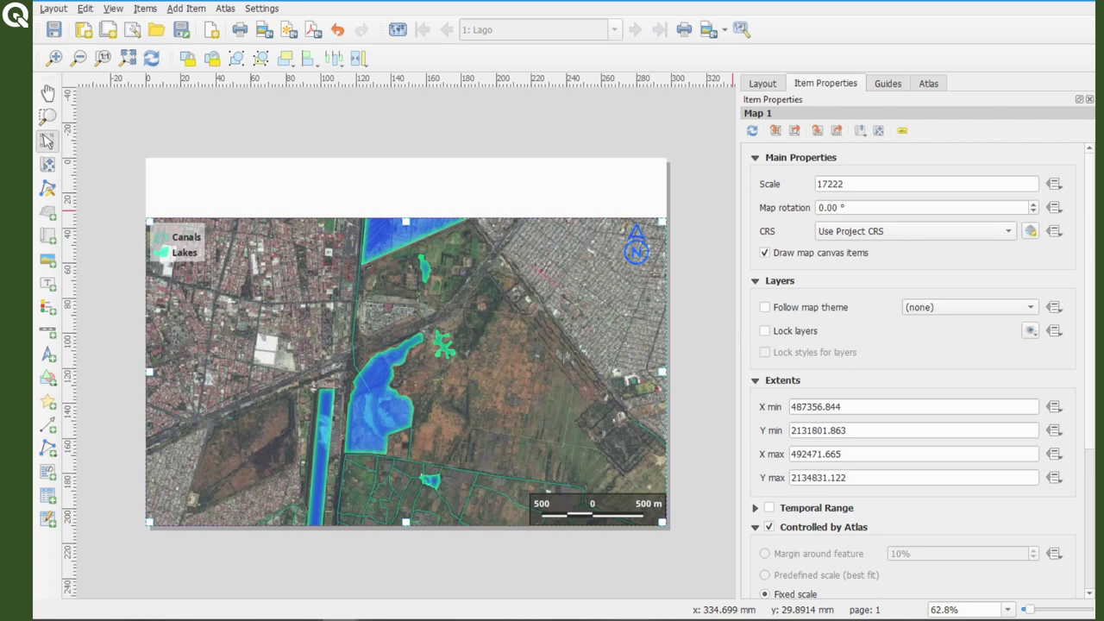
{"action": "left_click", "coordinate": [844, 184]}
{"action": "key", "text": "ctrl+a"}
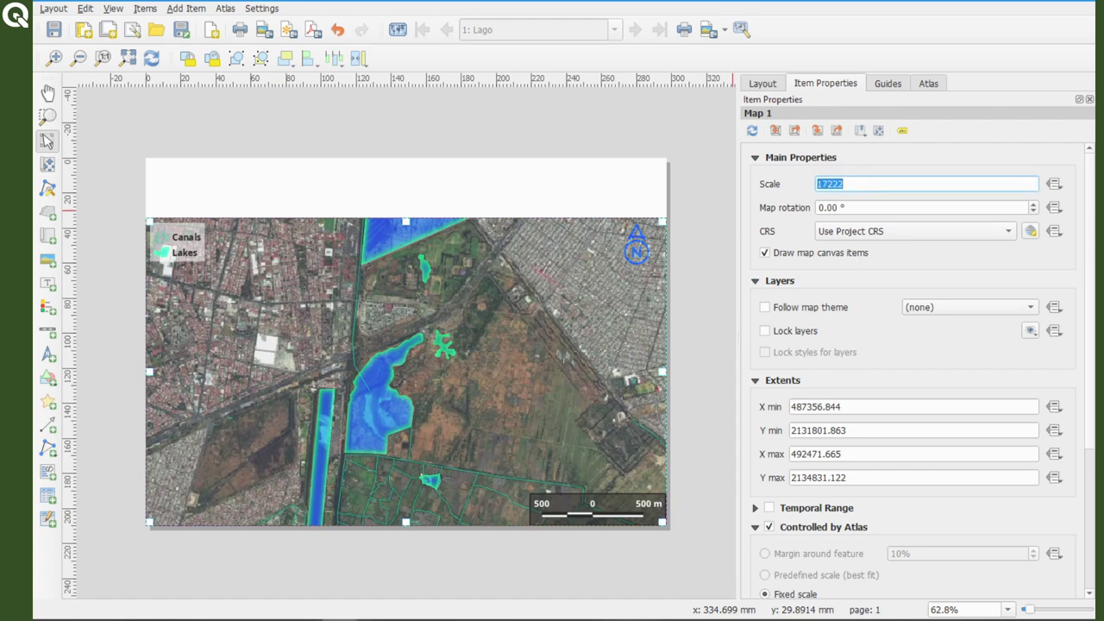
{"action": "type", "text": "10000"}
{"action": "key", "text": "Return"}
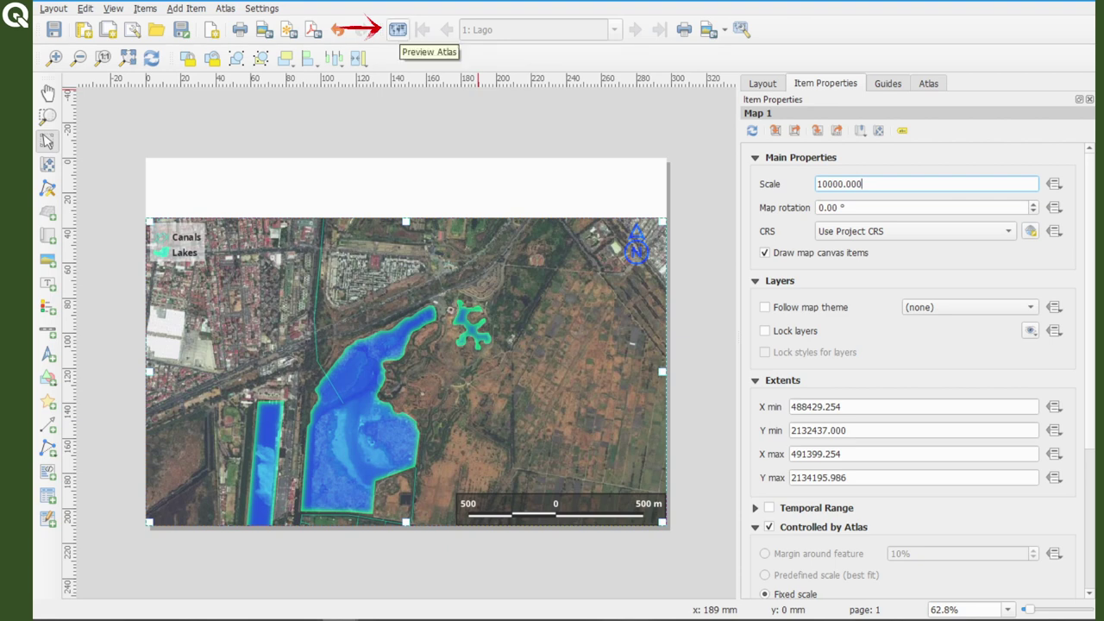
Turn on the atlas preview and step through the lake pages from page 1 to page 9
{"action": "left_click", "coordinate": [396, 29]}
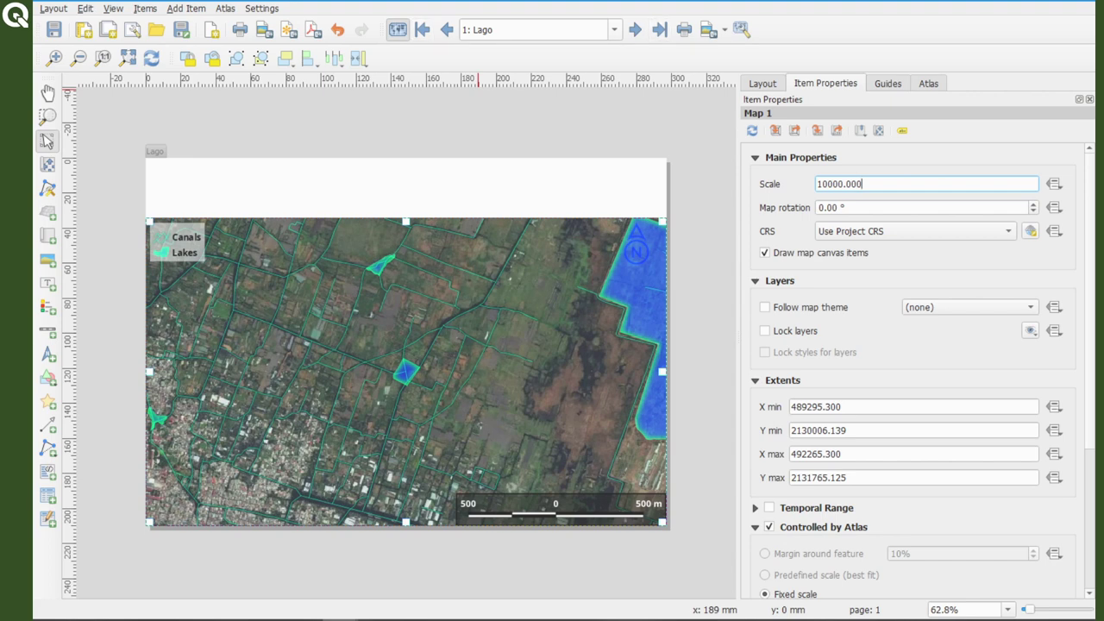
{"action": "left_click", "coordinate": [635, 29]}
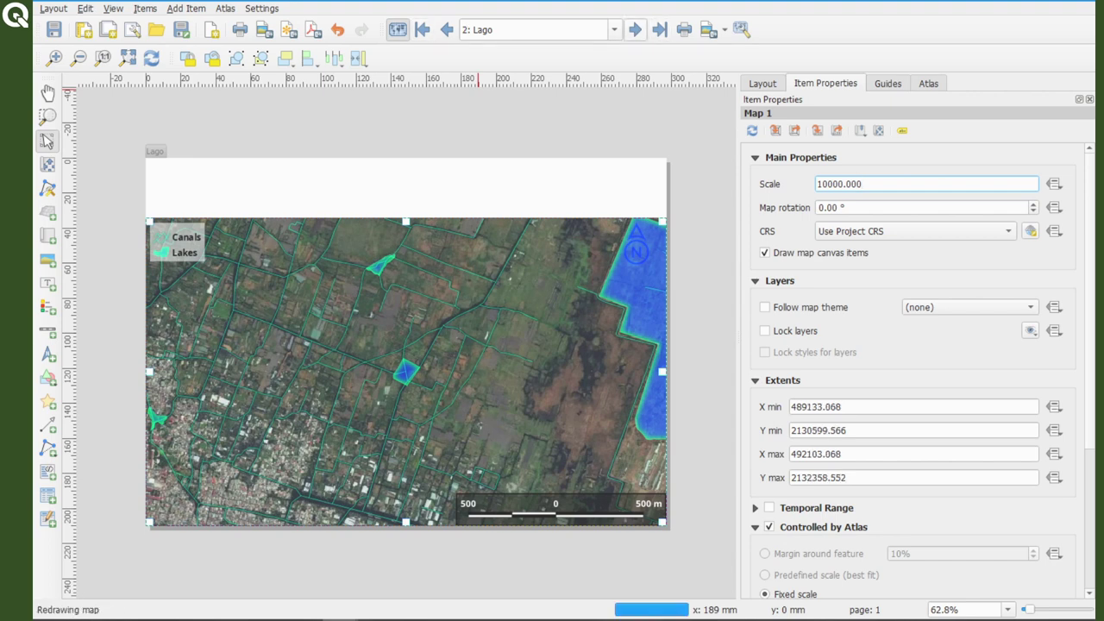
{"action": "left_click", "coordinate": [635, 29]}
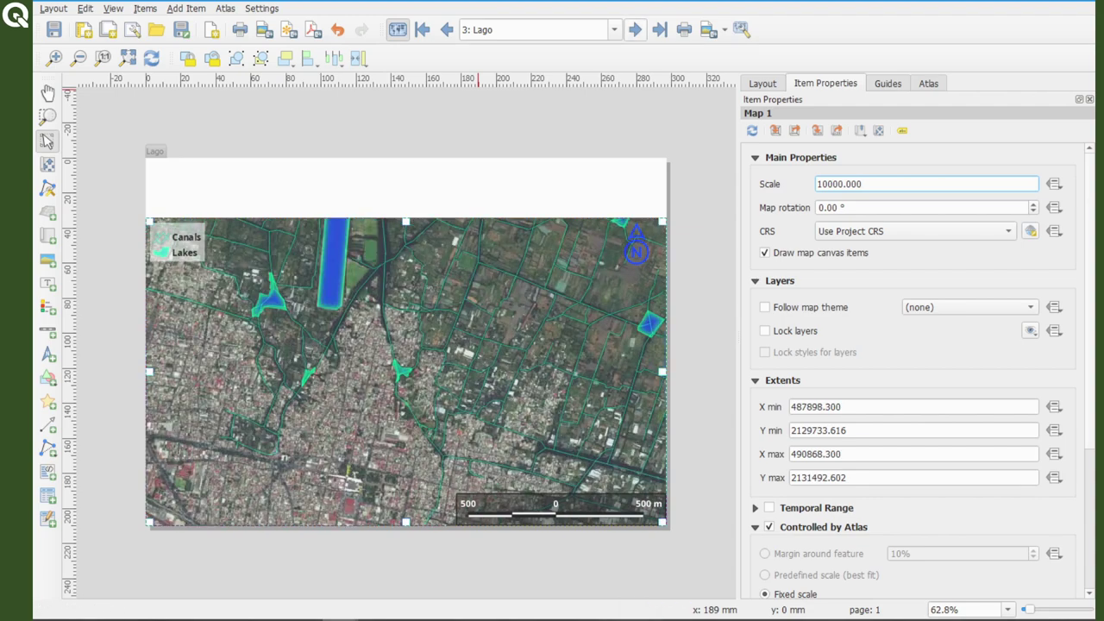
{"action": "key", "text": "ctrl+period"}
{"action": "key", "text": "ctrl+period"}
{"action": "key", "text": "ctrl+period"}
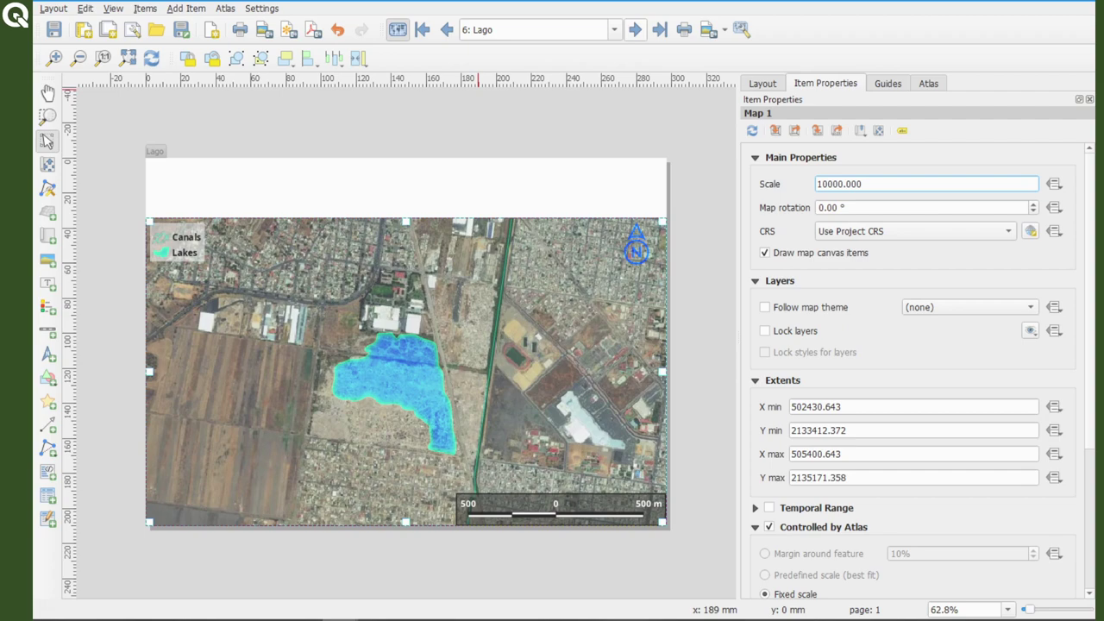
{"action": "key", "text": "ctrl+period"}
{"action": "key", "text": "ctrl+period"}
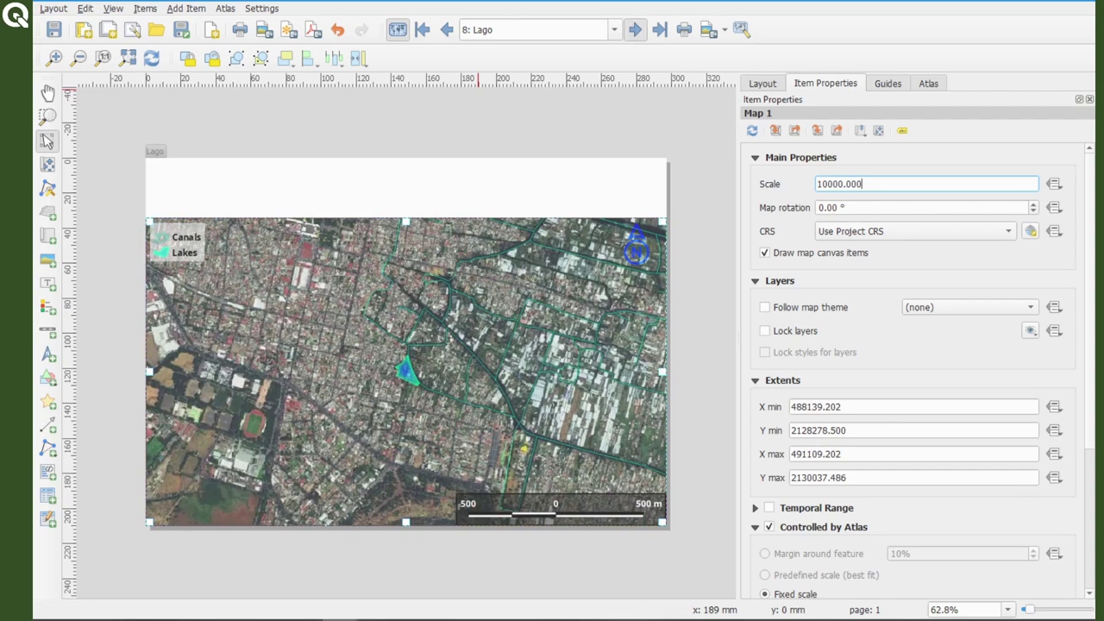
{"action": "key", "text": "ctrl+period"}
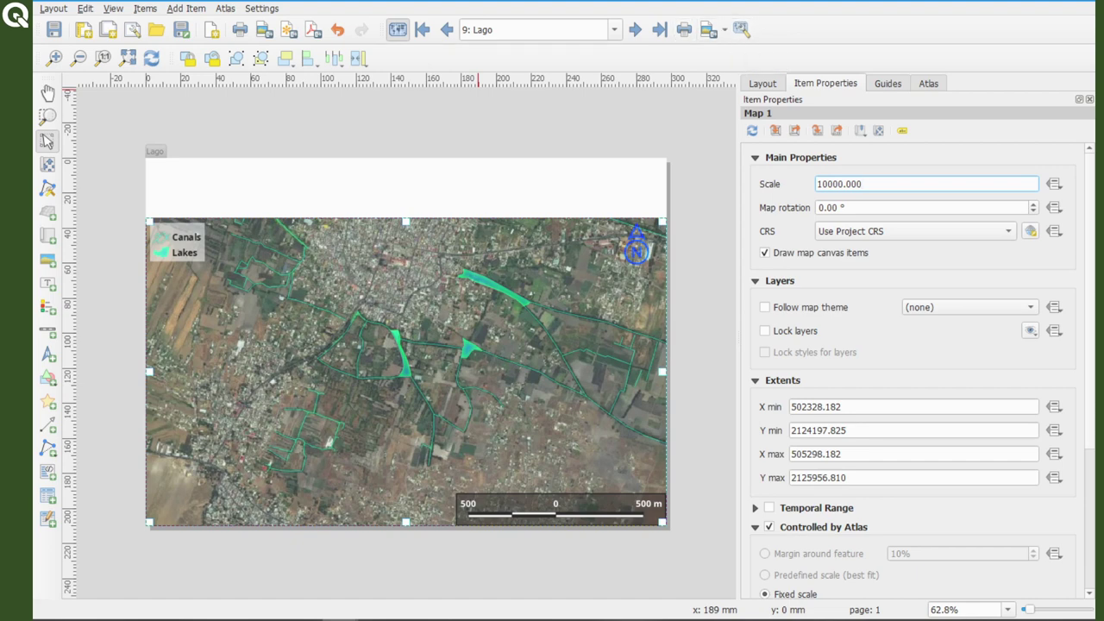
Change the atlas coverage layer to lakes polygons
{"action": "left_click", "coordinate": [741, 29]}
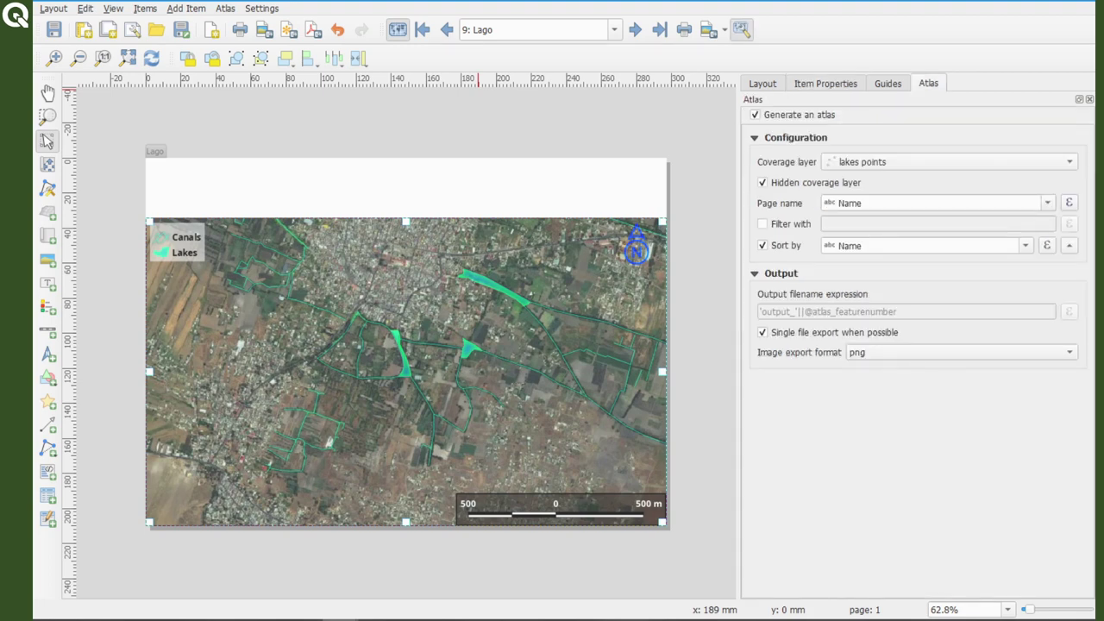
{"action": "left_click", "coordinate": [949, 161]}
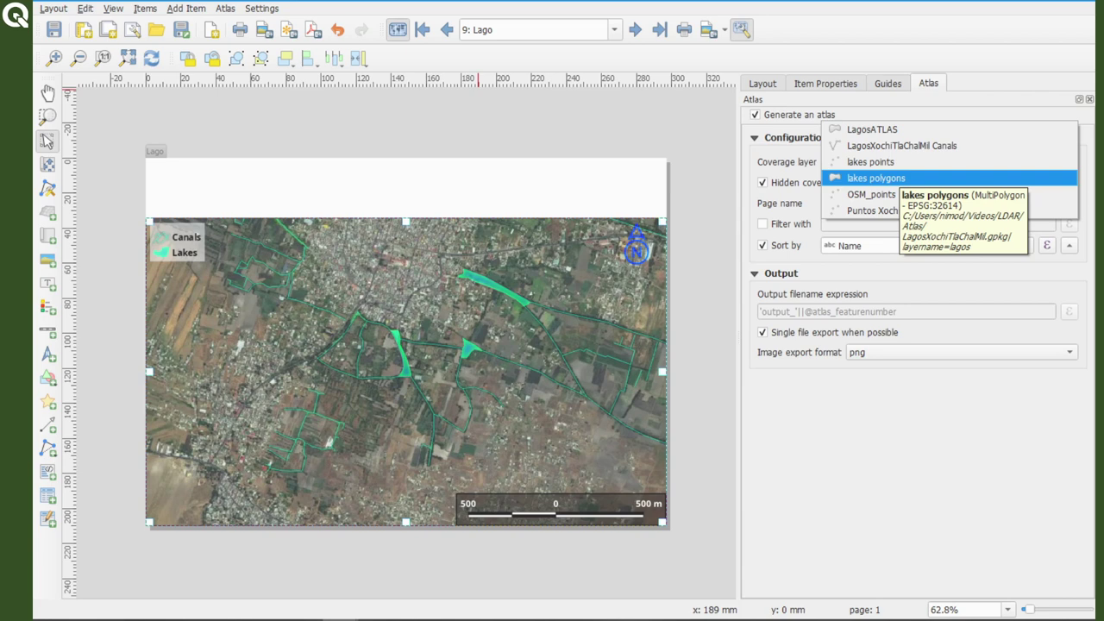
{"action": "left_click", "coordinate": [897, 178]}
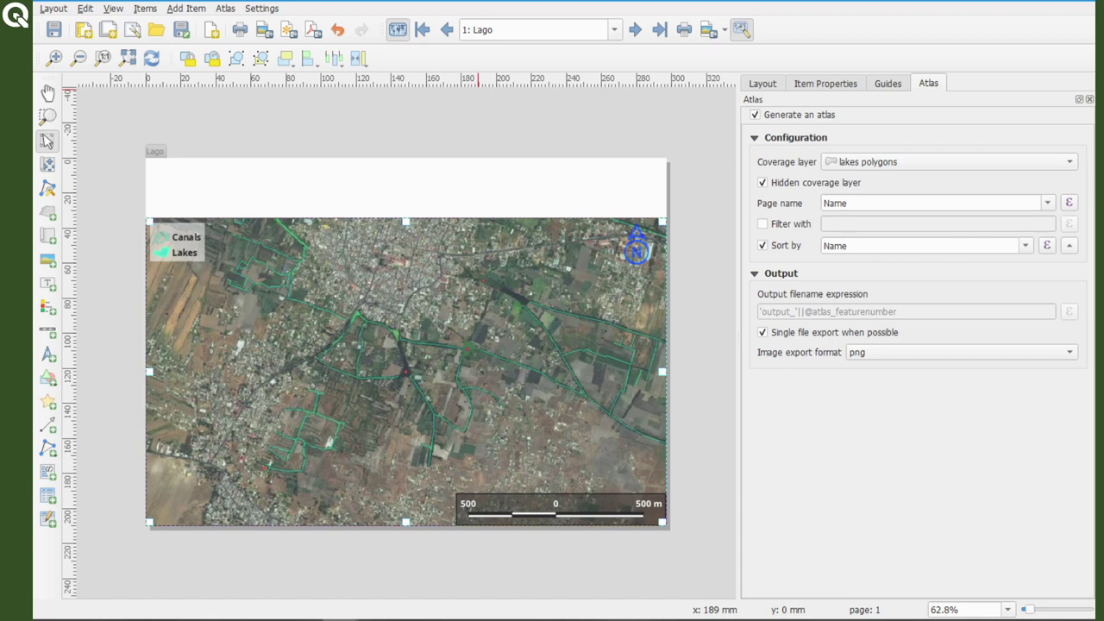
Toggle hiding of the coverage layer to compare both displays on the atlas page, leaving the lakes polygons shown
{"action": "left_click", "coordinate": [763, 182]}
{"action": "left_click", "coordinate": [763, 182]}
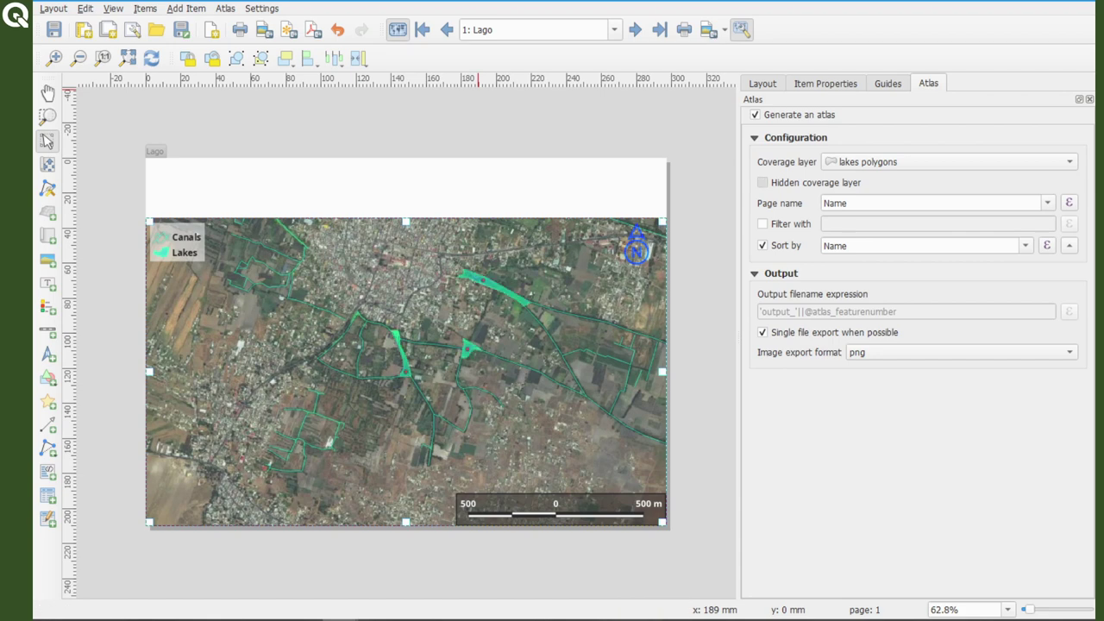
{"action": "left_click", "coordinate": [763, 182]}
{"action": "left_click", "coordinate": [636, 29]}
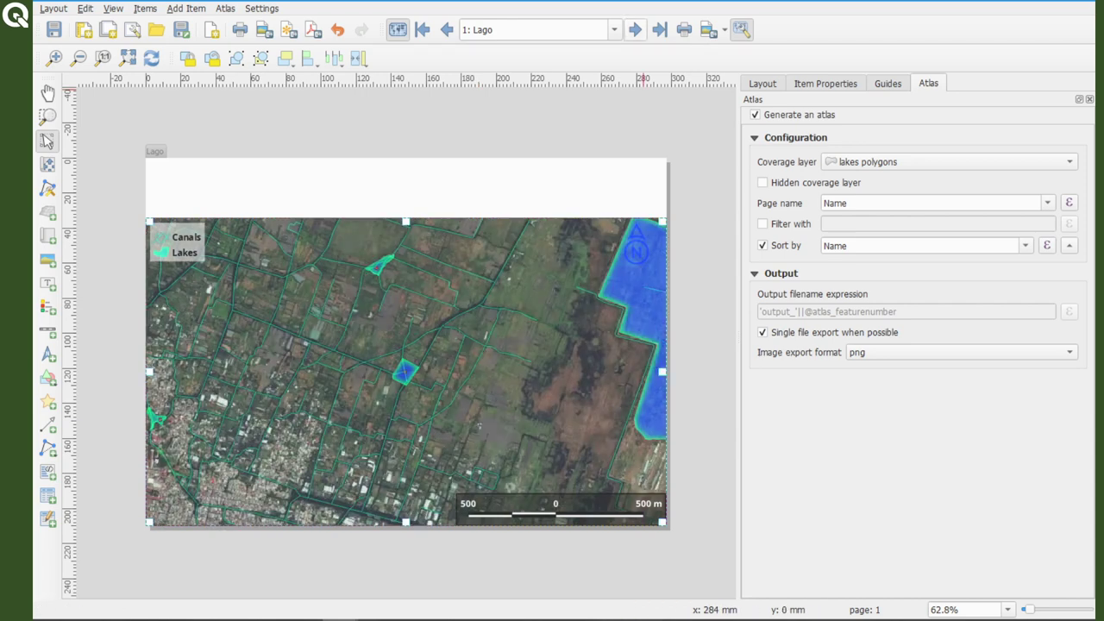
{"action": "left_click", "coordinate": [763, 182]}
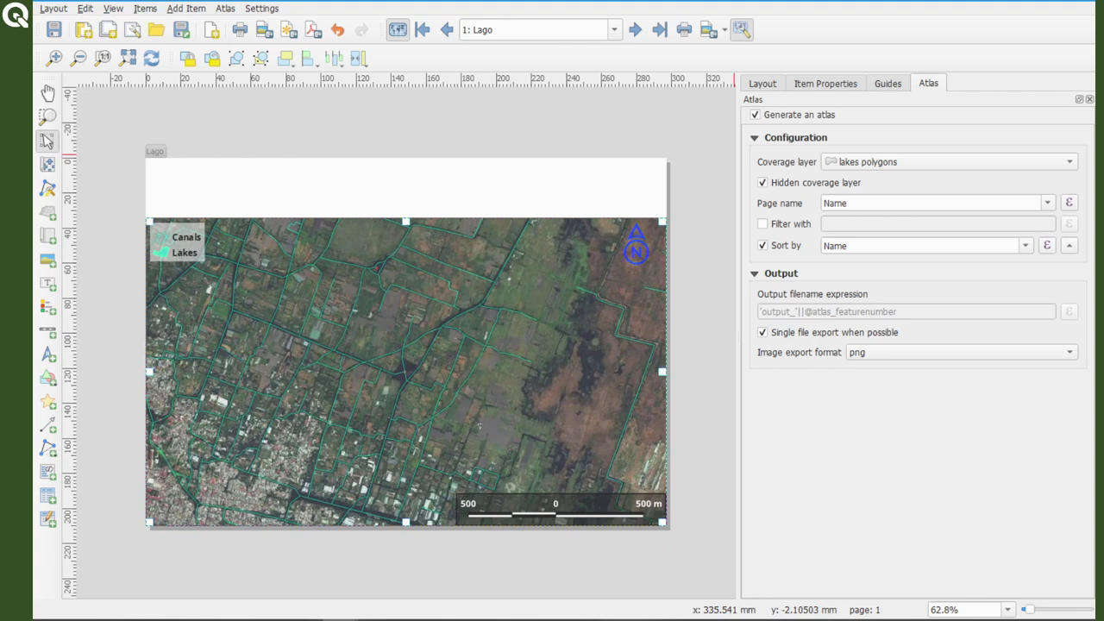
{"action": "left_click", "coordinate": [763, 182]}
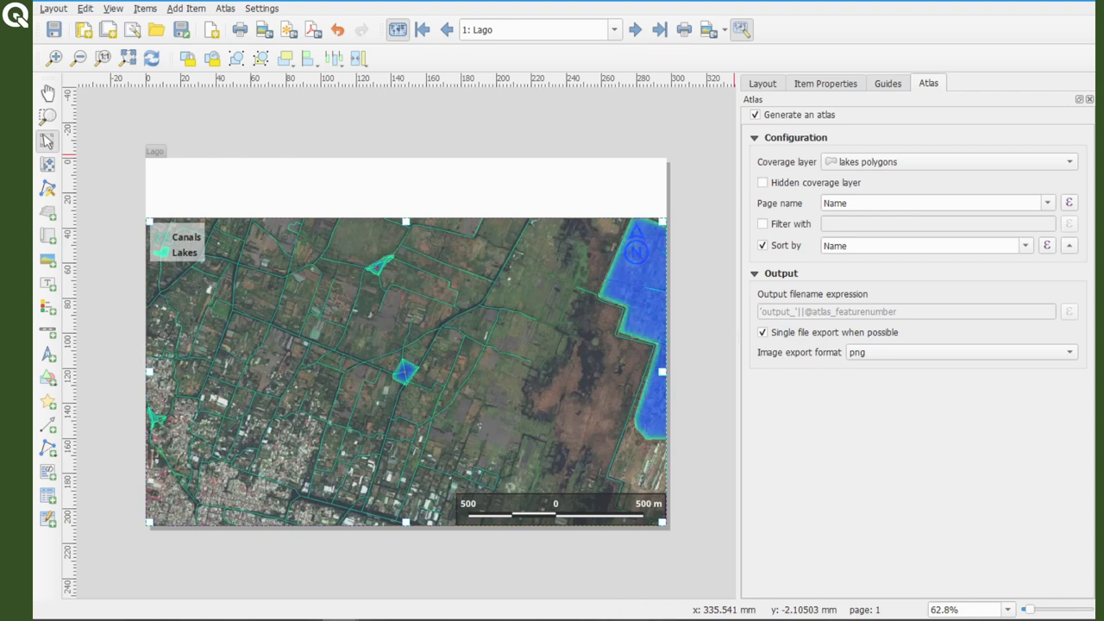
Switch the atlas-controlled map from a fixed scale to Predefined scale (best fit)
{"action": "left_click", "coordinate": [826, 83]}
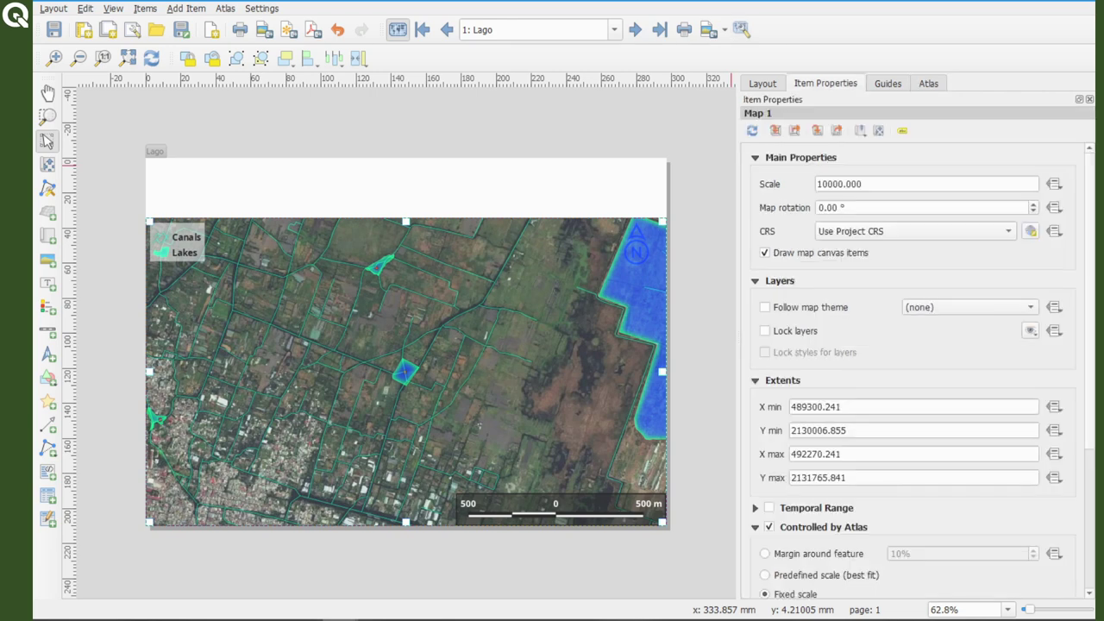
{"action": "scroll", "coordinate": [915, 371], "scroll_direction": "down", "scroll_amount": 2}
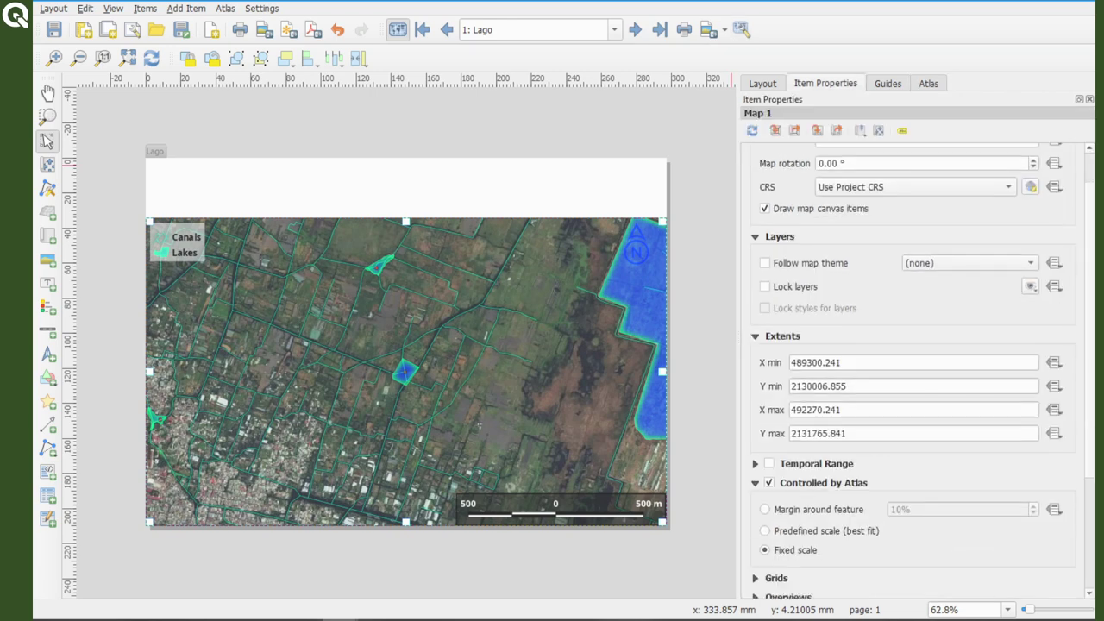
{"action": "left_click", "coordinate": [764, 530]}
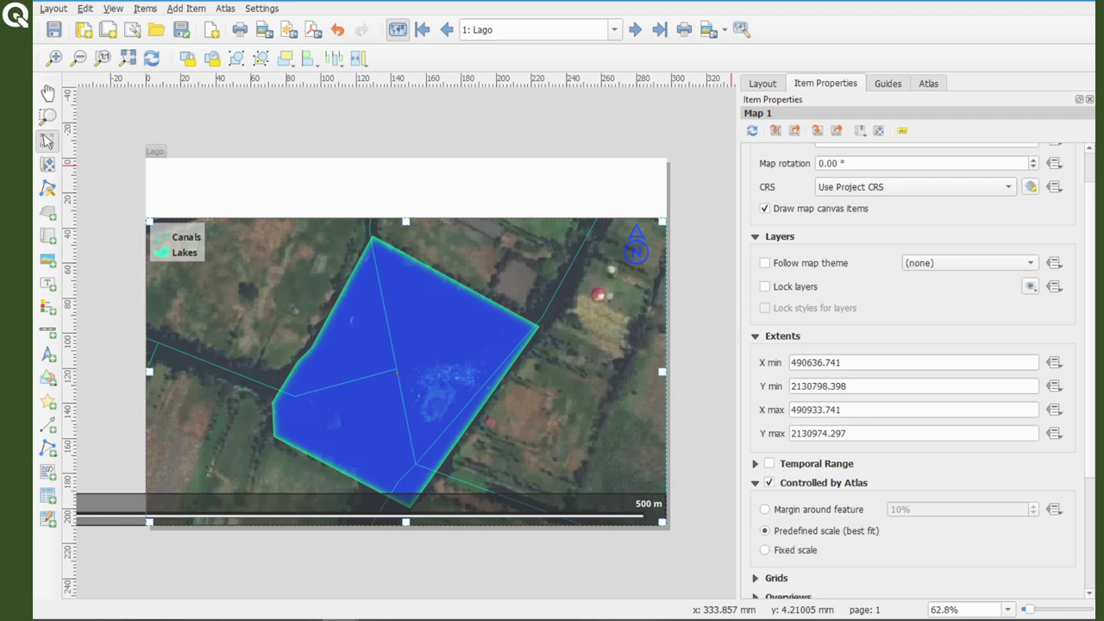
Enable the atlas feature filter and start its filter expression with the "Type" field
{"action": "left_click", "coordinate": [764, 509]}
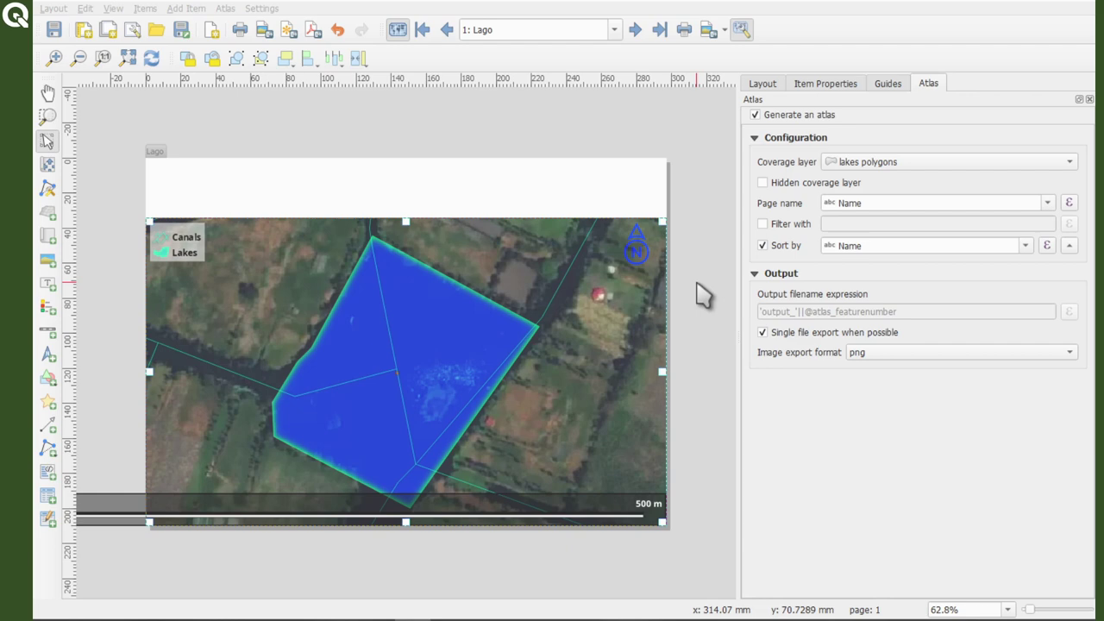
{"action": "left_click", "coordinate": [762, 225]}
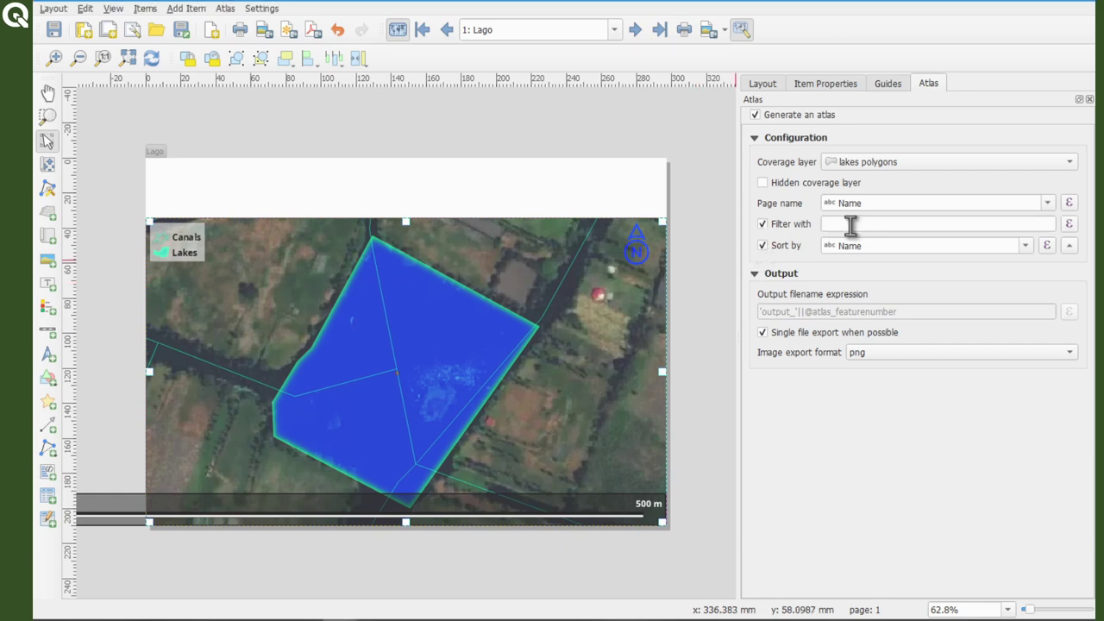
{"action": "left_click", "coordinate": [1073, 222]}
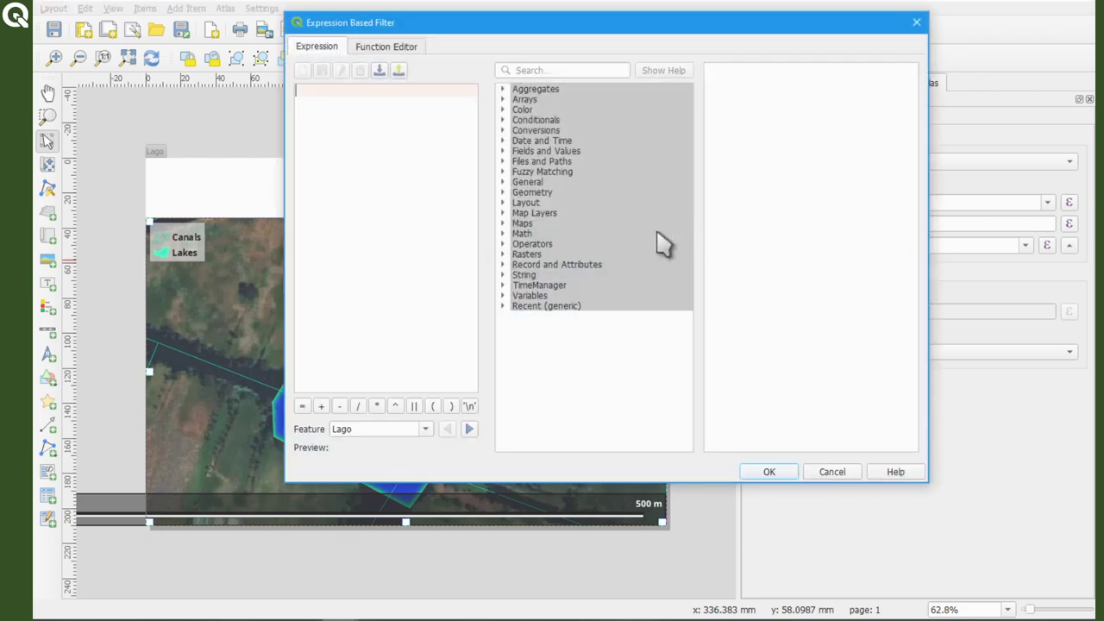
{"action": "left_click", "coordinate": [503, 151]}
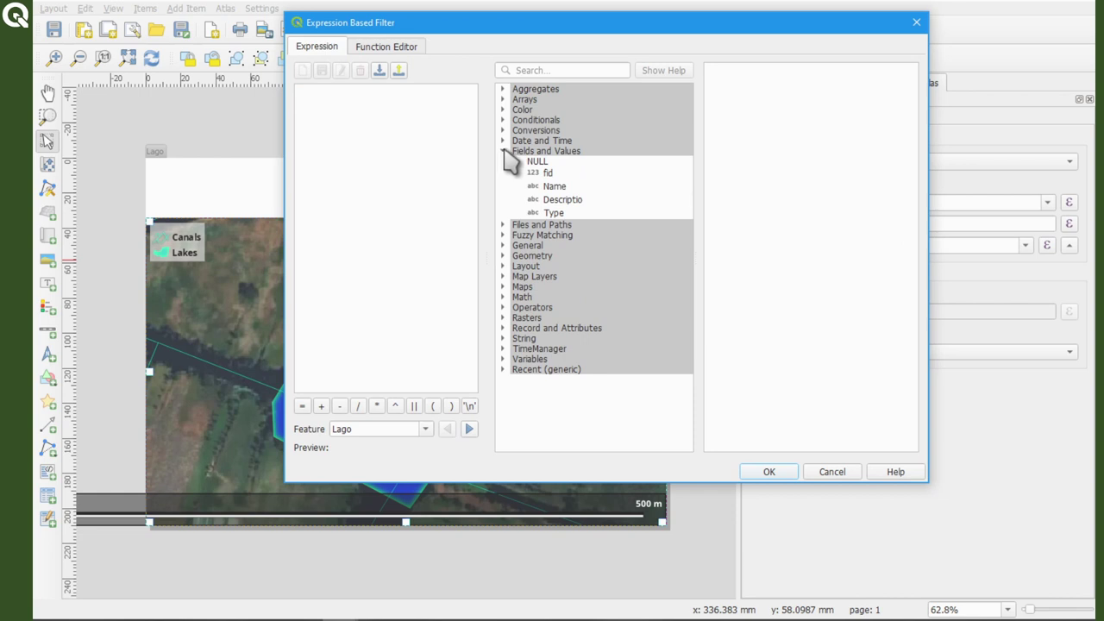
{"action": "left_click", "coordinate": [557, 214]}
{"action": "left_click", "coordinate": [561, 199]}
{"action": "left_click", "coordinate": [562, 186]}
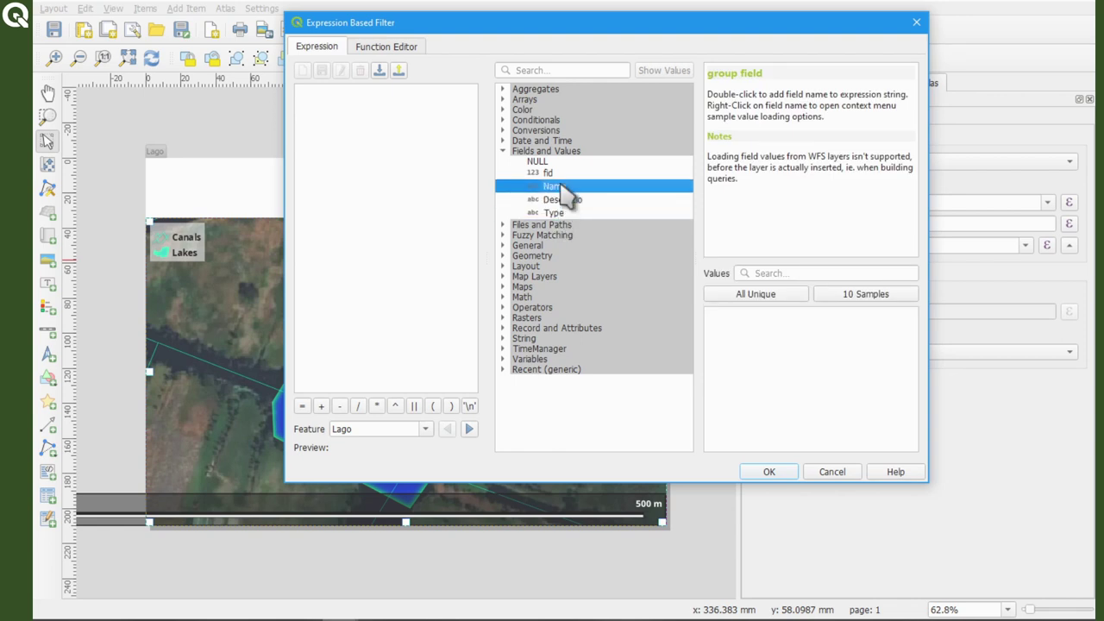
{"action": "double_click", "coordinate": [561, 215]}
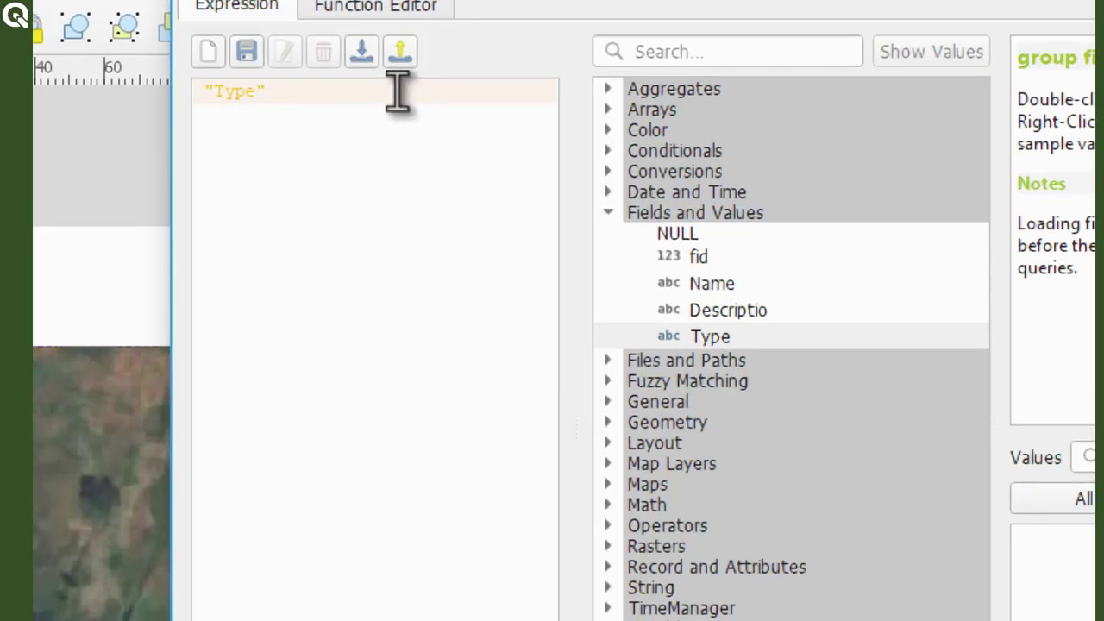
Complete the first filter condition as "Type" = 'Artificial', taking the value from the field's unique values
{"action": "type", "text": "="}
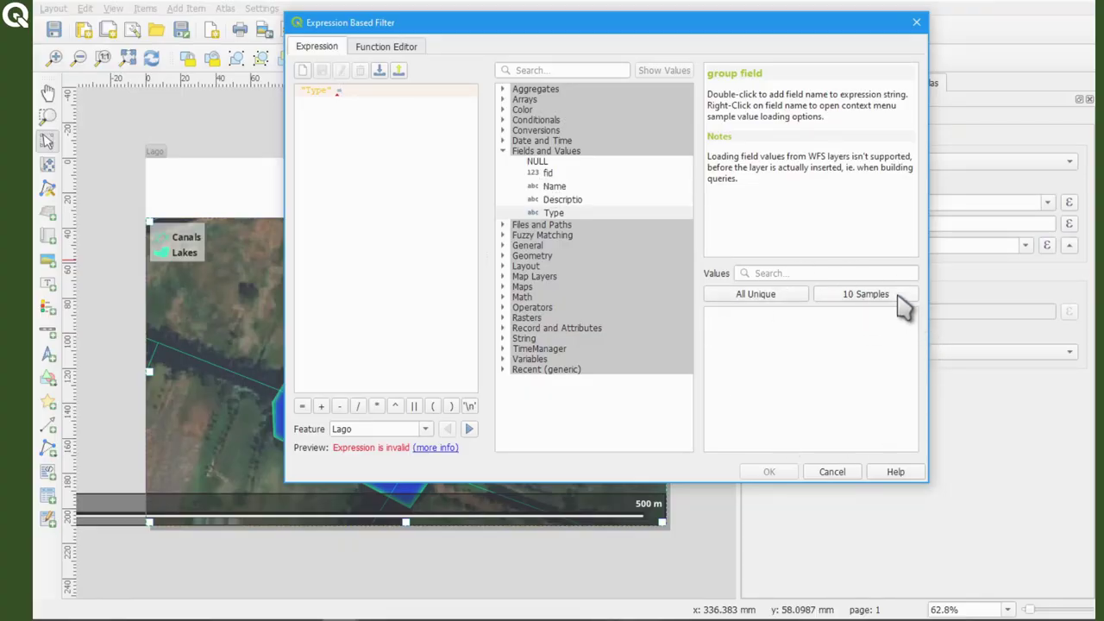
{"action": "left_click", "coordinate": [763, 300]}
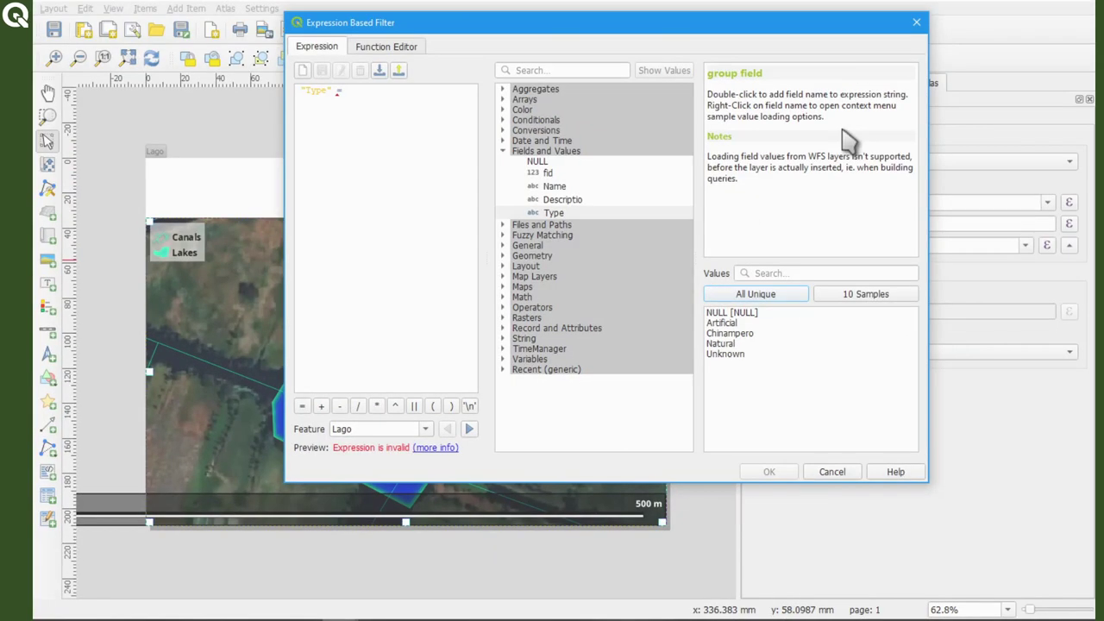
{"action": "left_click", "coordinate": [739, 324]}
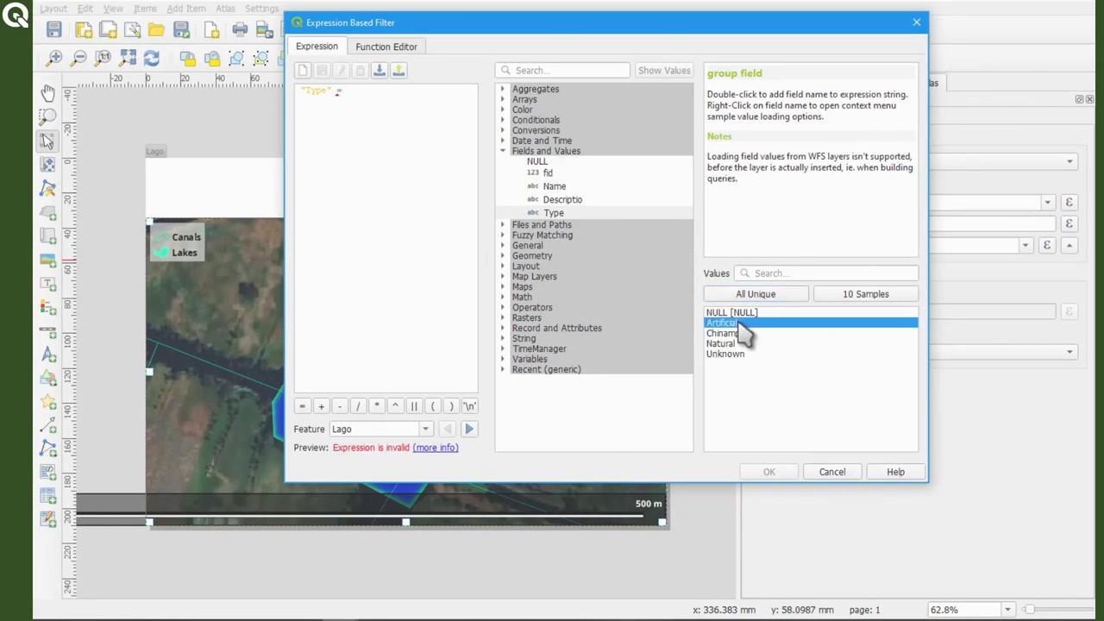
{"action": "double_click", "coordinate": [739, 324]}
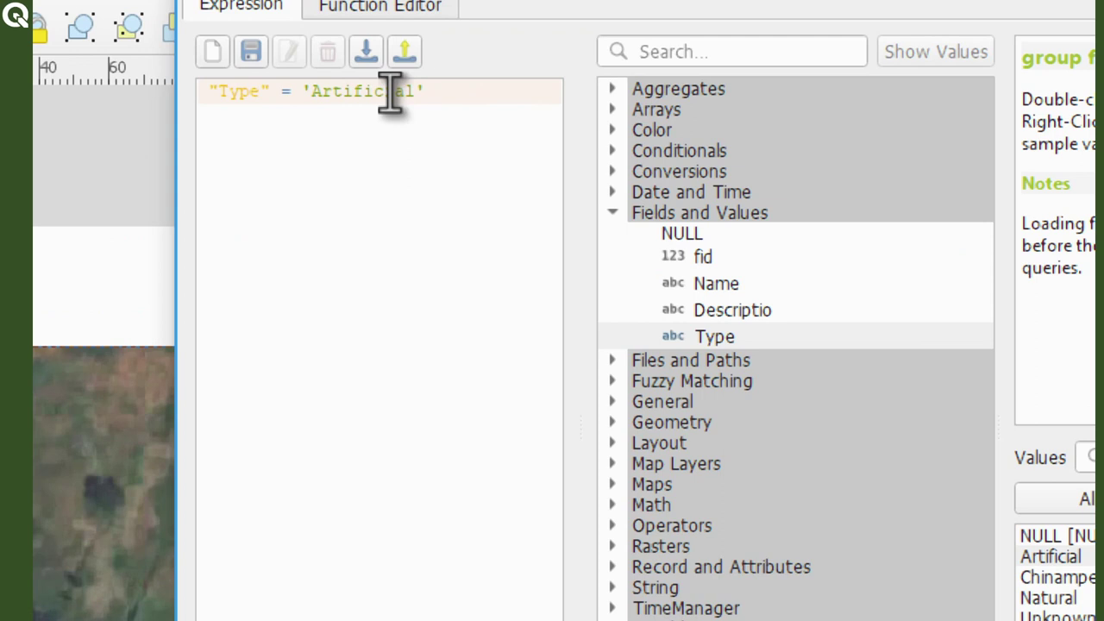
Extend the filter expression with OR "Type" = 'Natural'
{"action": "type", "text": "OR"}
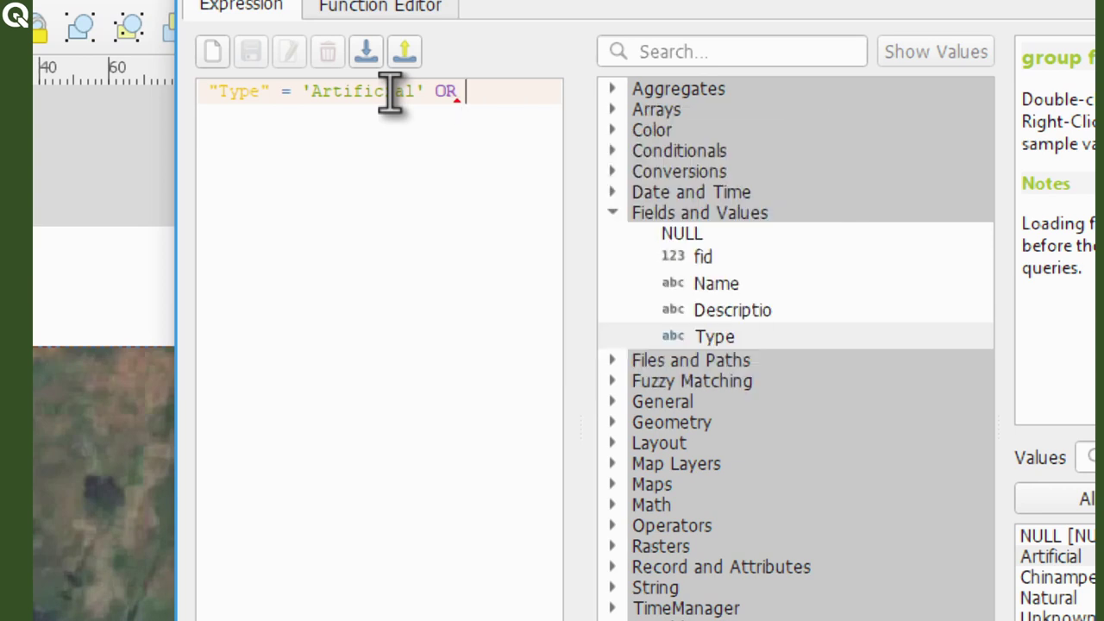
{"action": "double_click", "coordinate": [739, 337]}
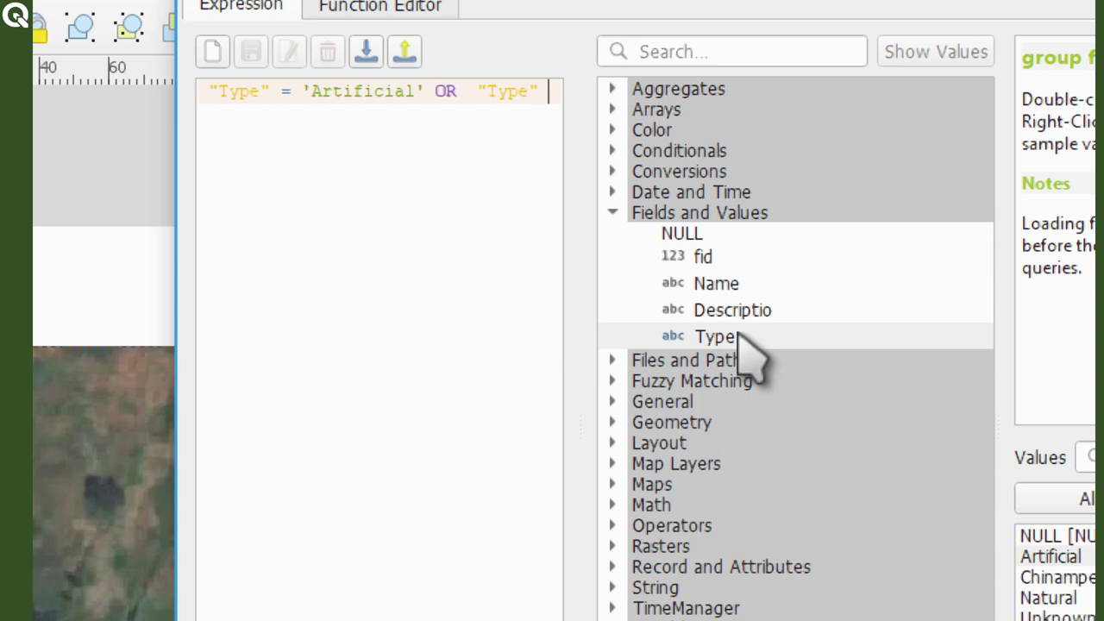
{"action": "type", "text": "="}
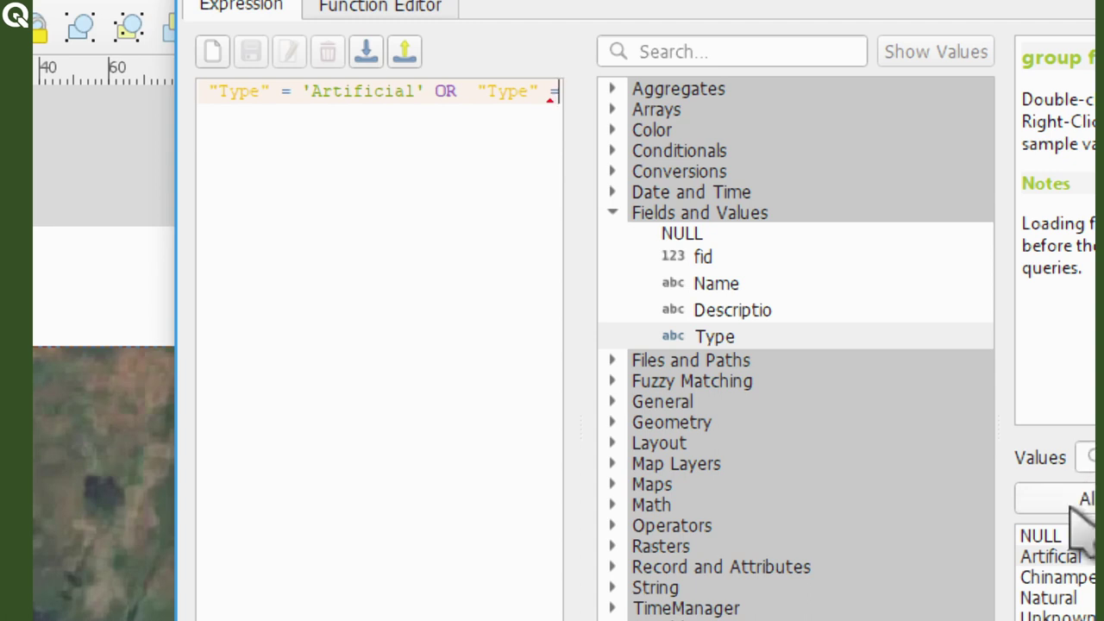
{"action": "double_click", "coordinate": [1047, 579]}
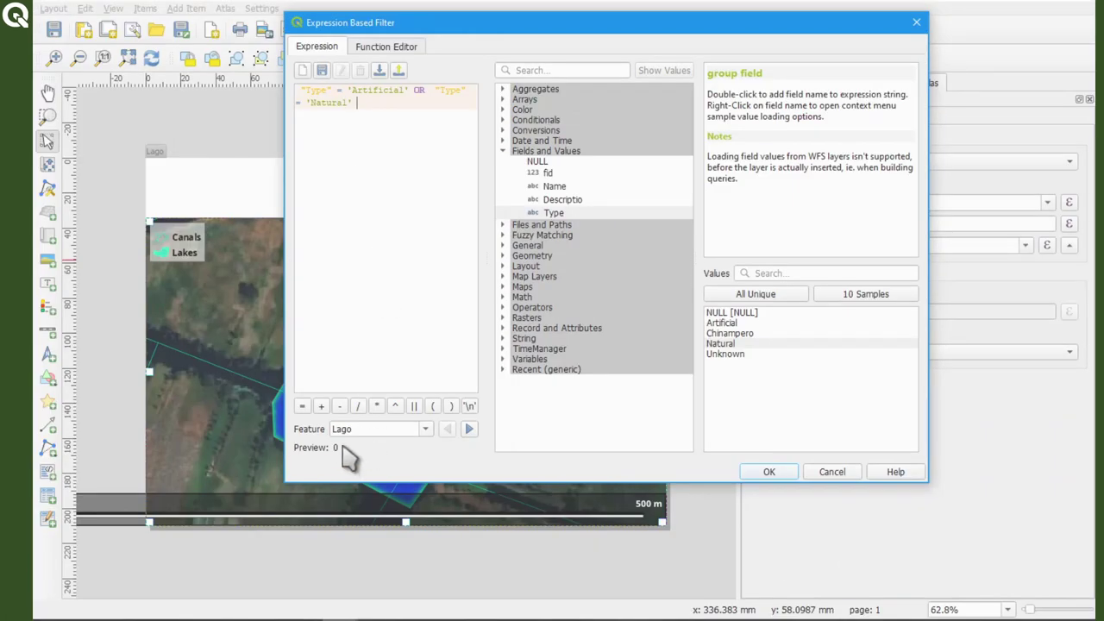
Check the filter expression against other lake features and for a missing closing quote, and apply the corrected filter
{"action": "left_click", "coordinate": [469, 429]}
{"action": "left_click", "coordinate": [471, 431]}
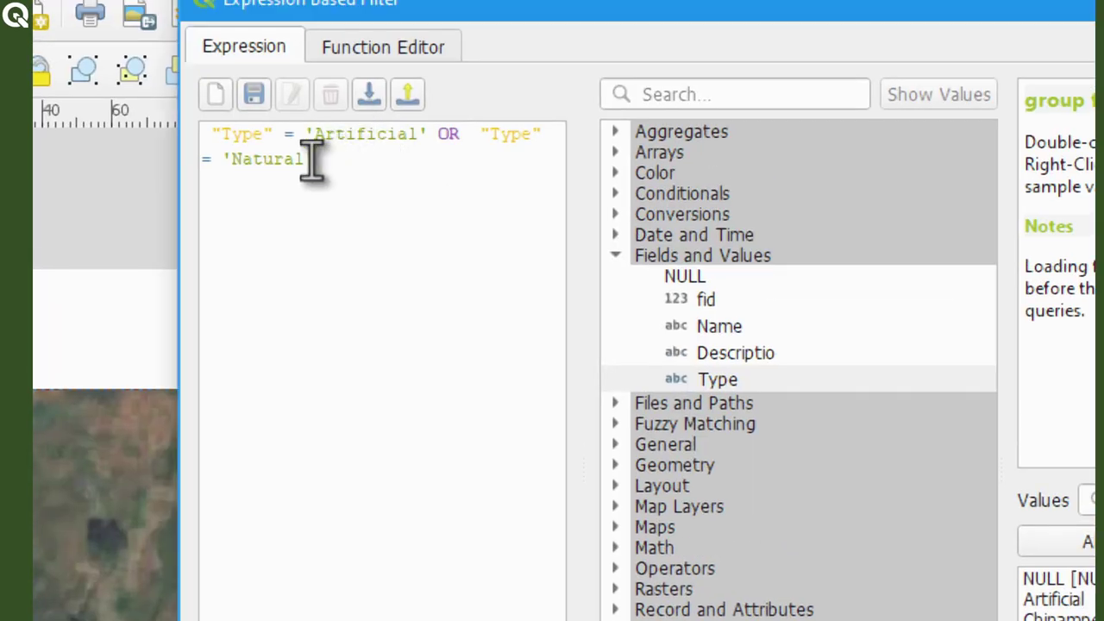
{"action": "left_click", "coordinate": [336, 89]}
{"action": "key", "text": "BackSpace"}
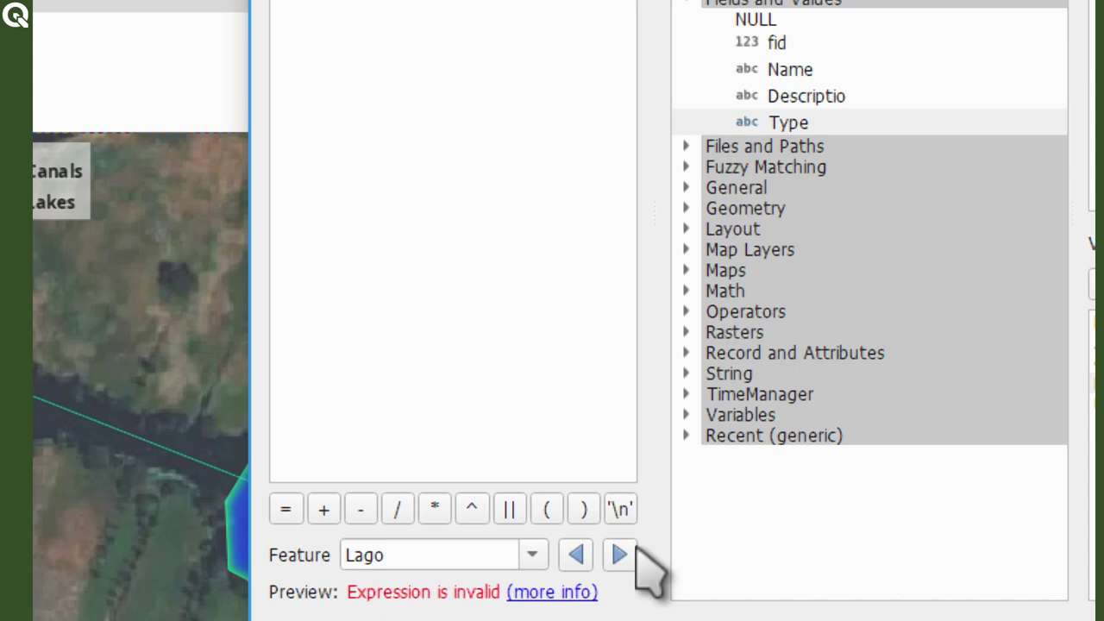
{"action": "type", "text": "'"}
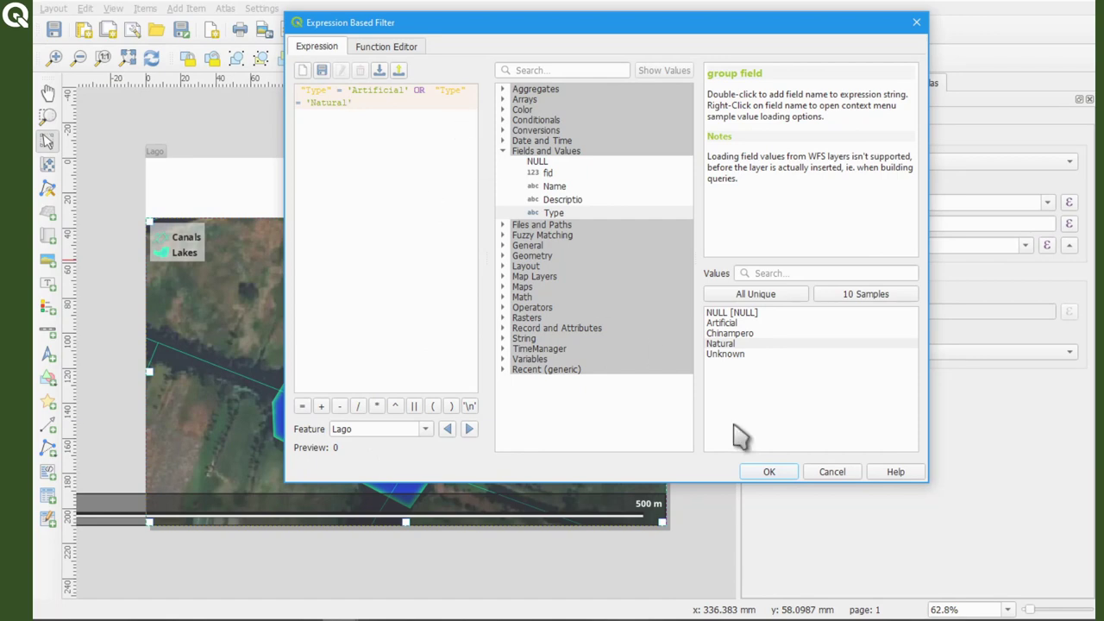
{"action": "left_click", "coordinate": [767, 474]}
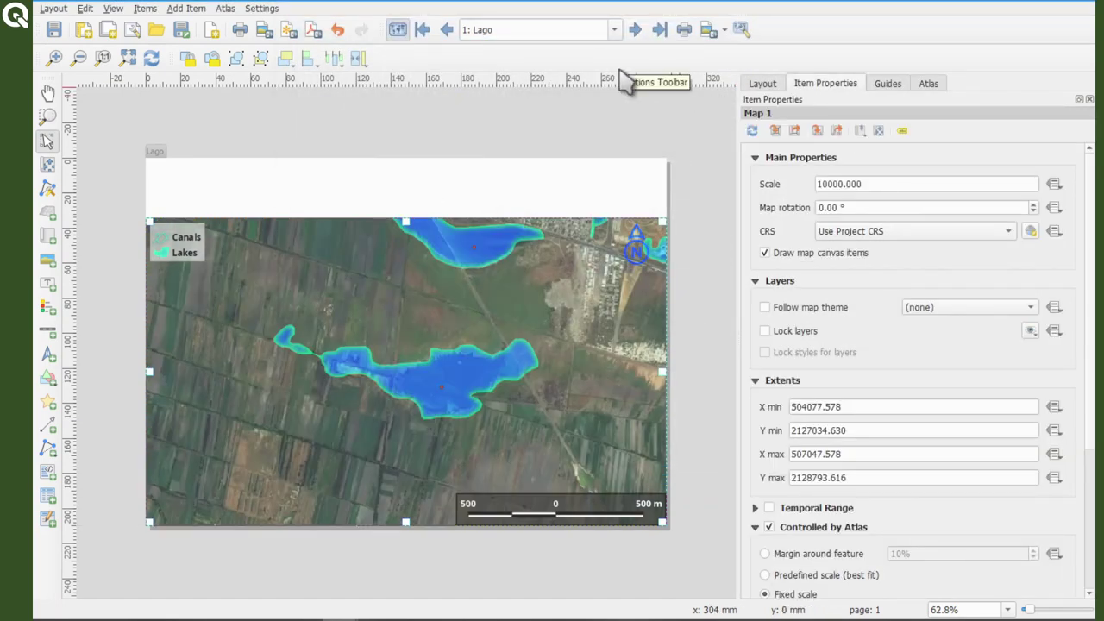
Step through the atlas pages from page 1 to page 10 and partway back to examine the lakes at a fixed scale
{"action": "left_click", "coordinate": [635, 30]}
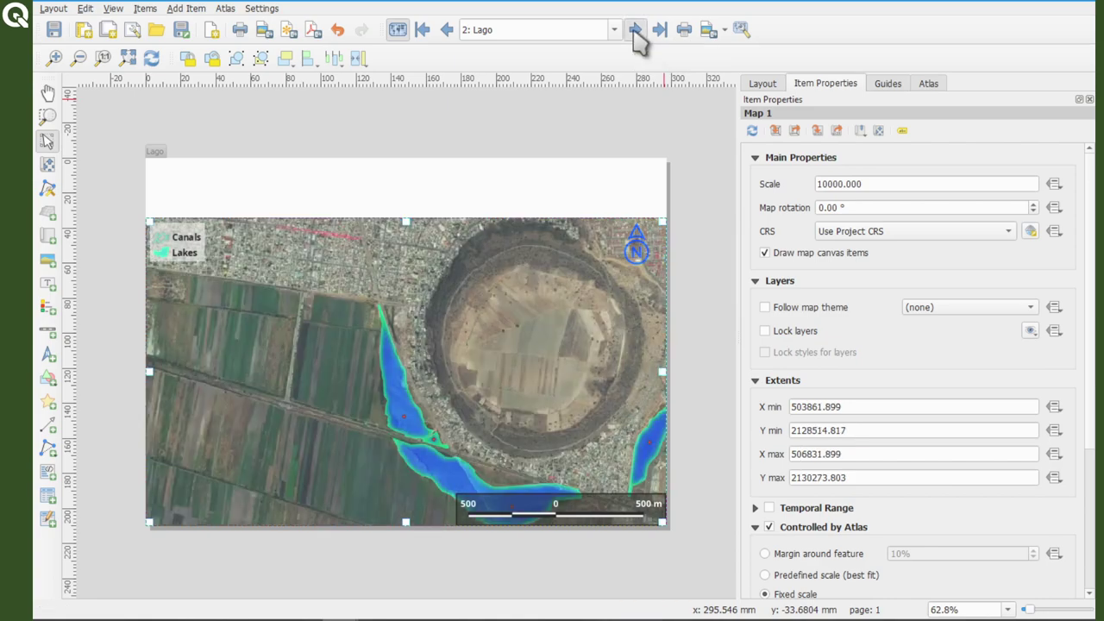
{"action": "left_click", "coordinate": [635, 30]}
{"action": "left_click", "coordinate": [635, 29]}
{"action": "left_click", "coordinate": [635, 29]}
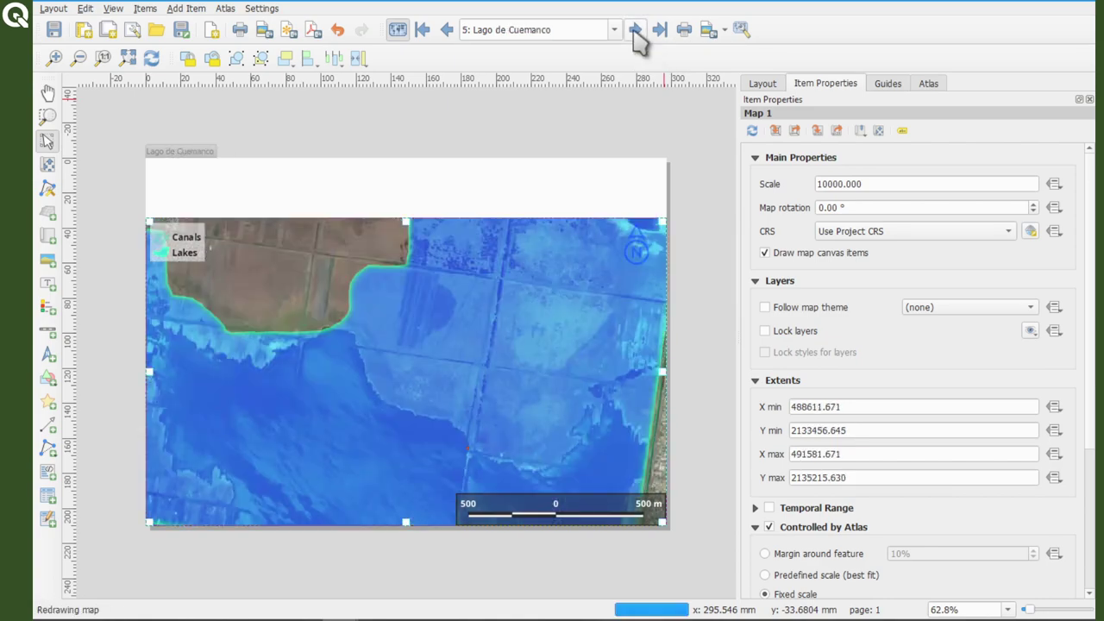
{"action": "left_click", "coordinate": [635, 29]}
{"action": "left_click", "coordinate": [635, 29]}
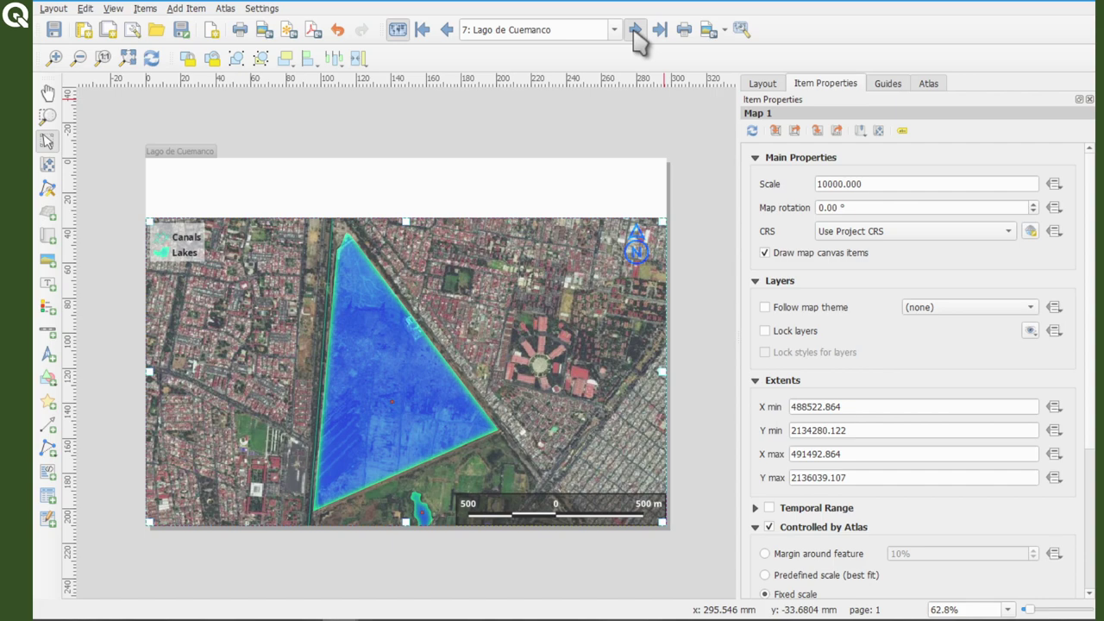
{"action": "left_click", "coordinate": [635, 30]}
{"action": "left_click", "coordinate": [635, 29]}
{"action": "left_click", "coordinate": [635, 30]}
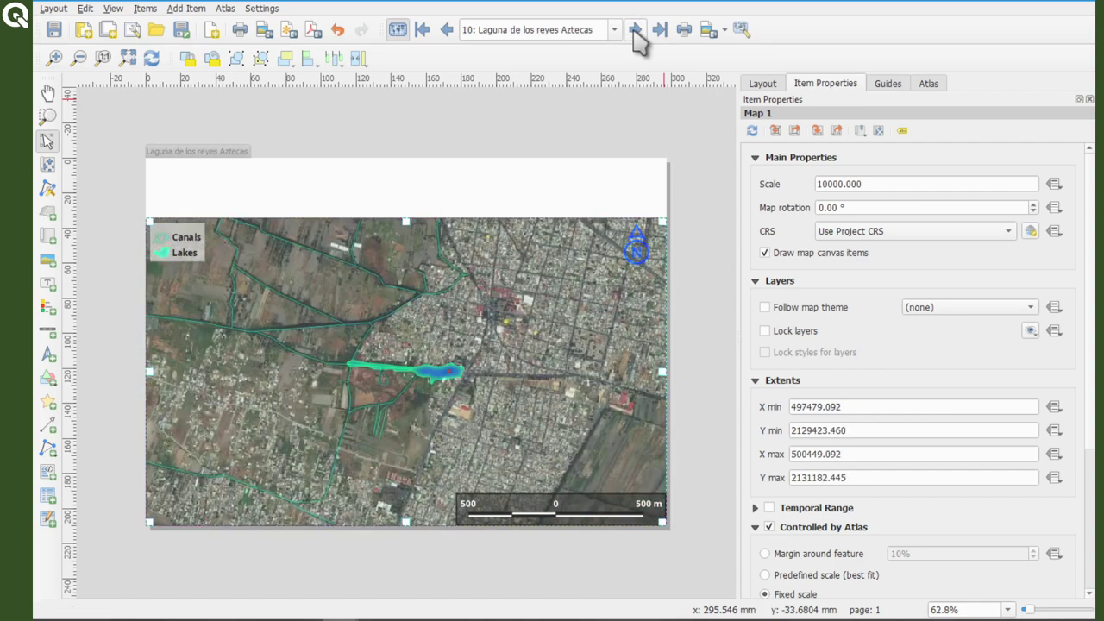
{"action": "left_click", "coordinate": [446, 30]}
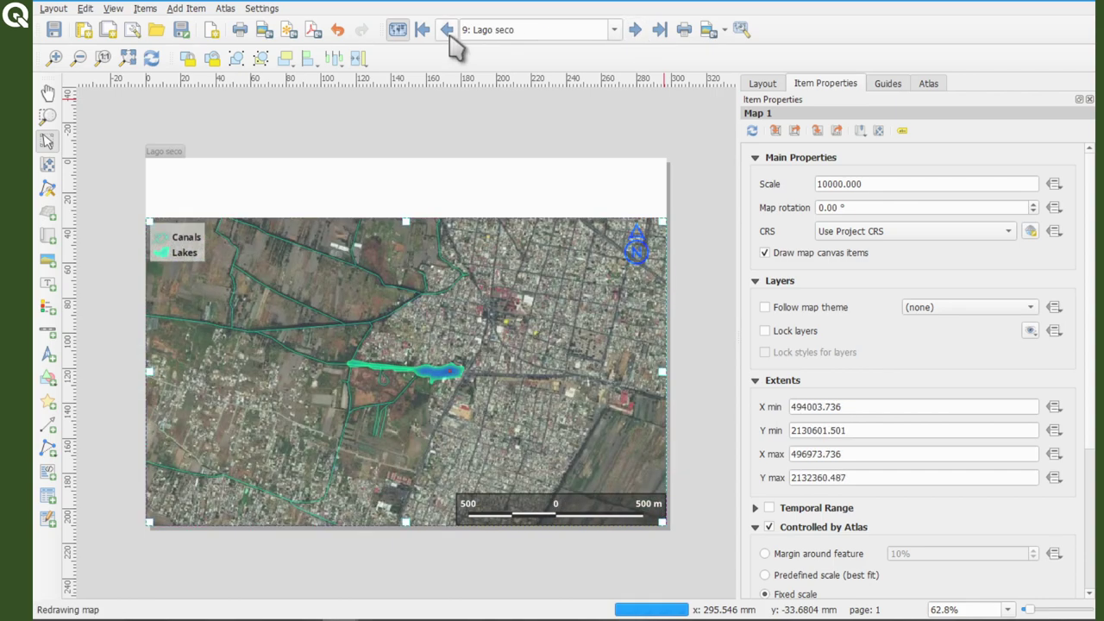
{"action": "left_click", "coordinate": [449, 38]}
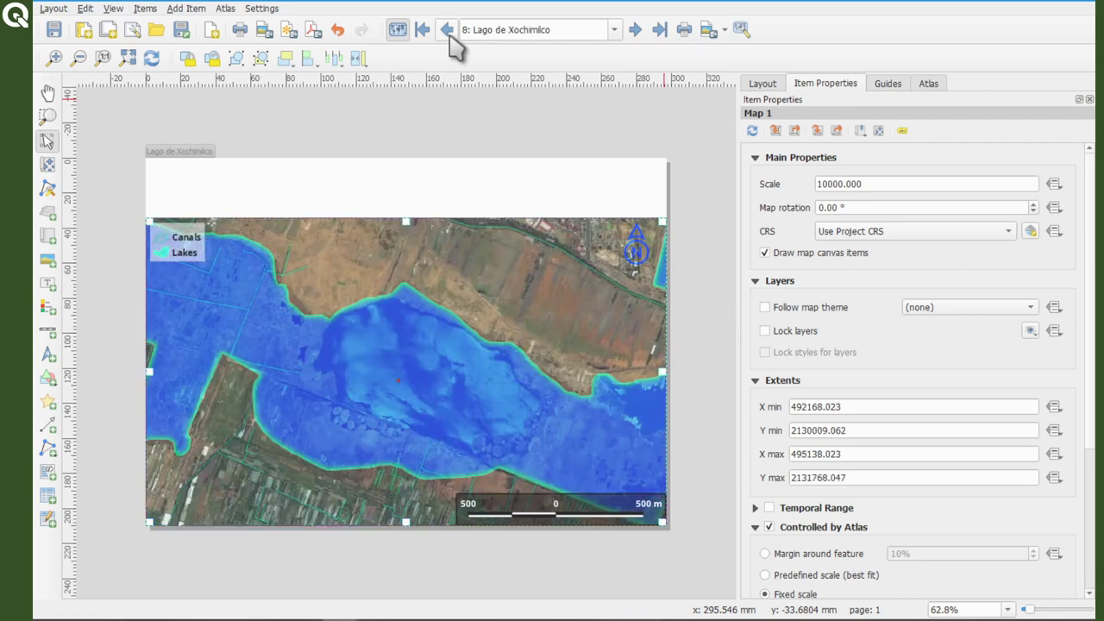
{"action": "left_click", "coordinate": [448, 31]}
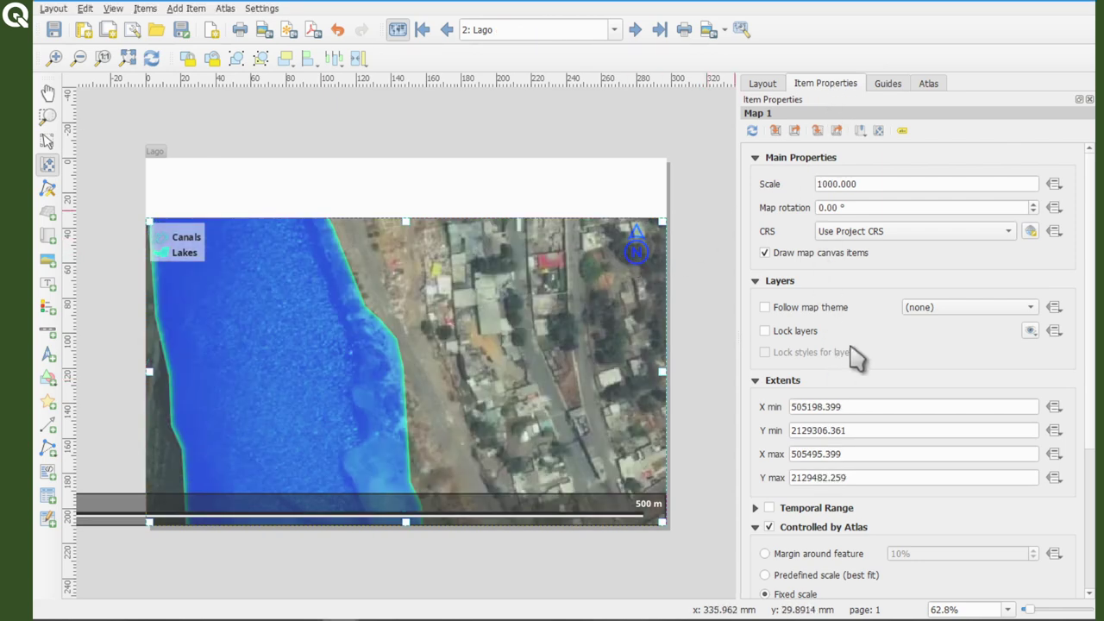
Set the atlas-controlled map to Predefined scale (best fit) and inspect the map scale for the page 2 lake
{"action": "scroll", "coordinate": [856, 354], "scroll_direction": "down", "scroll_amount": 4}
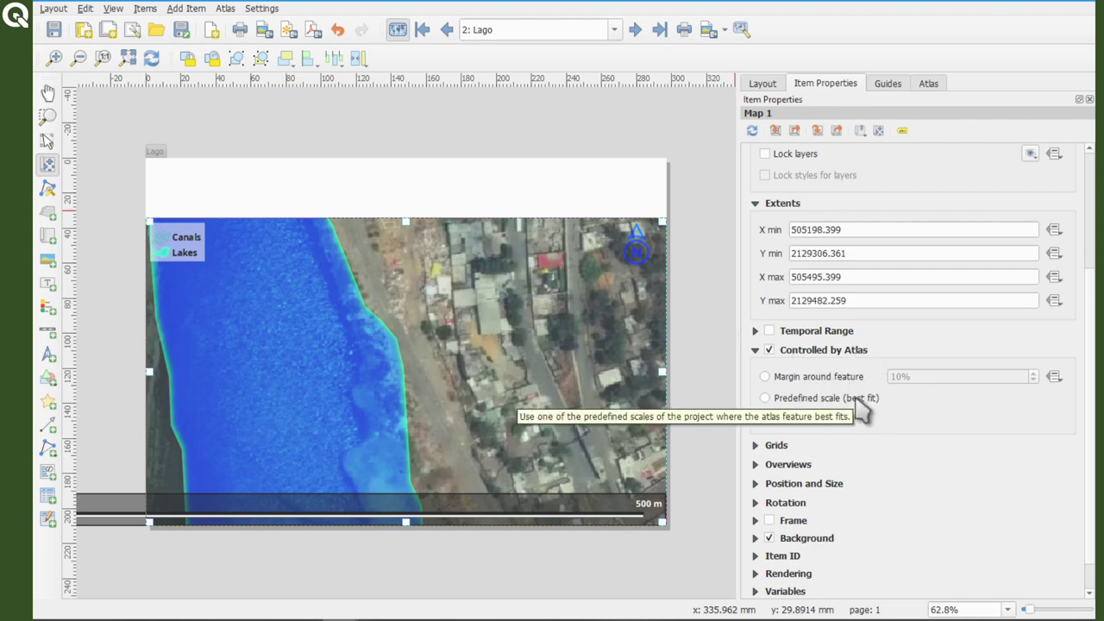
{"action": "left_click", "coordinate": [765, 397]}
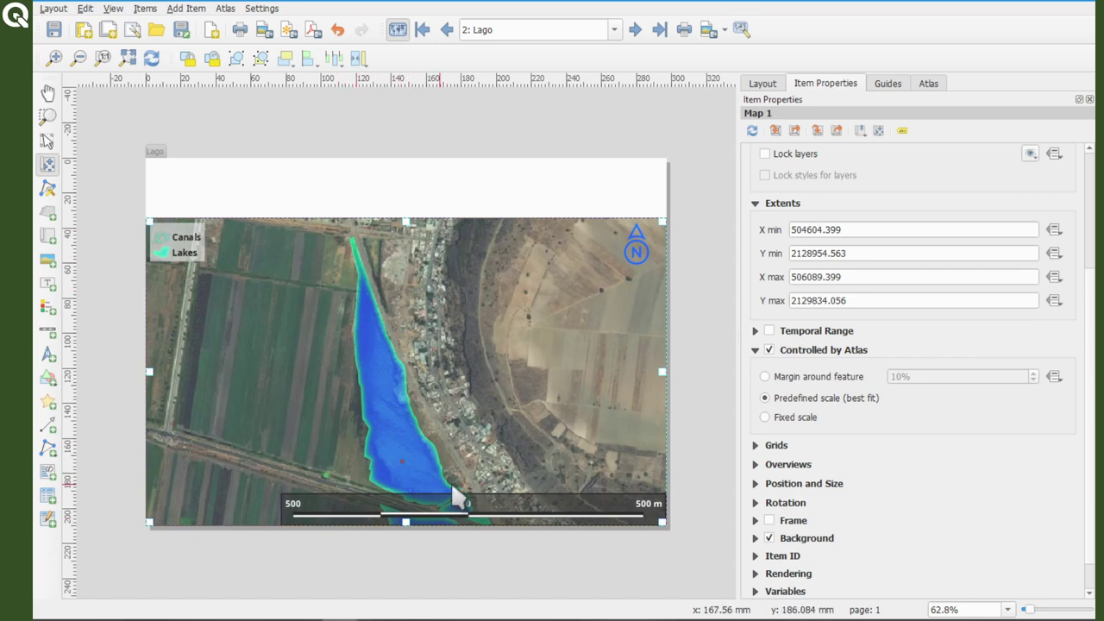
{"action": "scroll", "coordinate": [893, 458], "scroll_direction": "up", "scroll_amount": 3}
{"action": "left_click_drag", "start_coordinate": [875, 185], "coordinate": [807, 185]}
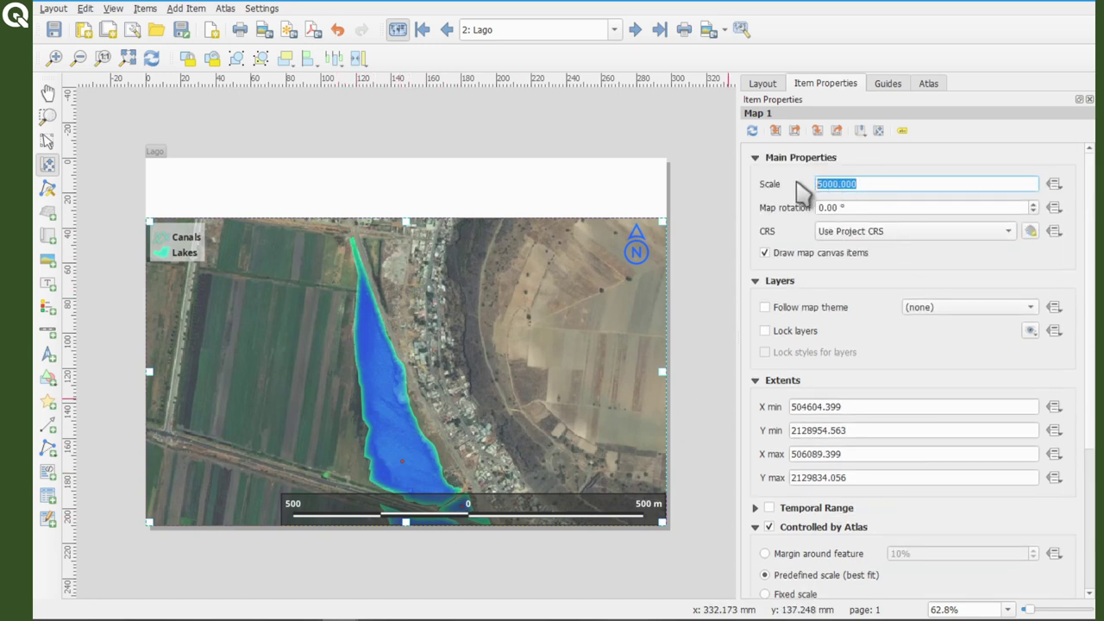
Step through atlas pages 3 to 8 to compare the best-fit scale chosen for each lake
{"action": "left_click", "coordinate": [635, 30]}
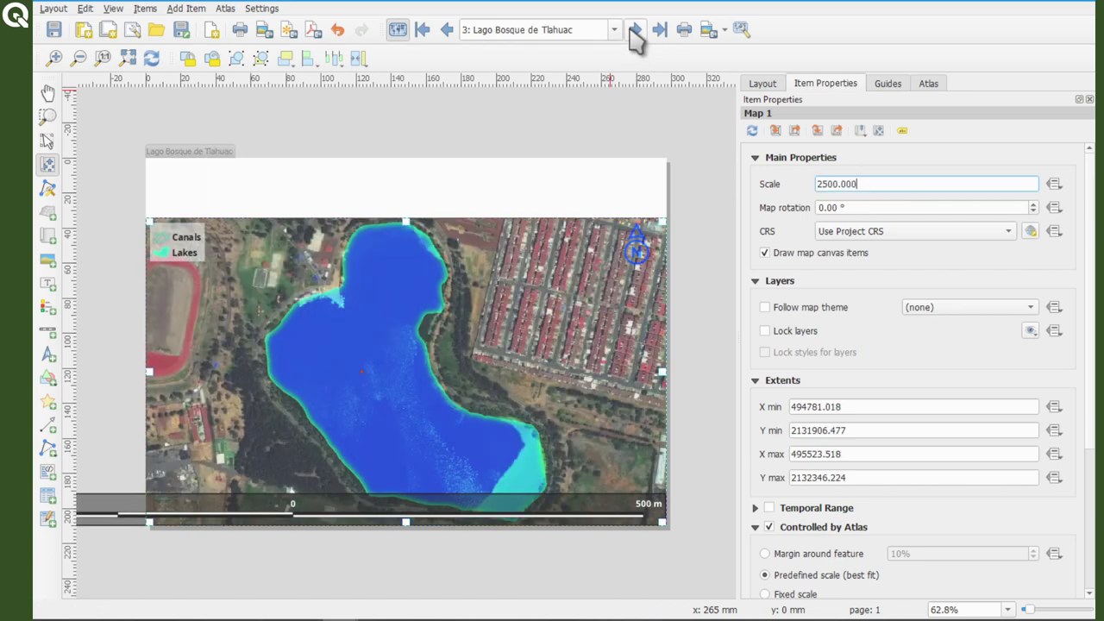
{"action": "left_click", "coordinate": [635, 30]}
{"action": "left_click", "coordinate": [635, 30]}
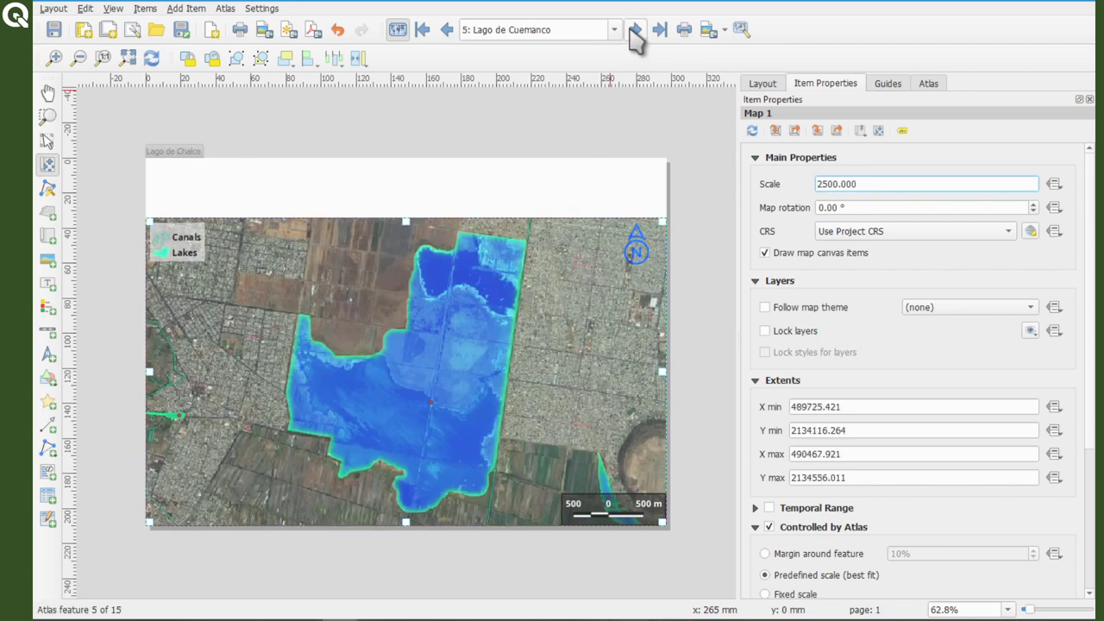
{"action": "left_click", "coordinate": [635, 30]}
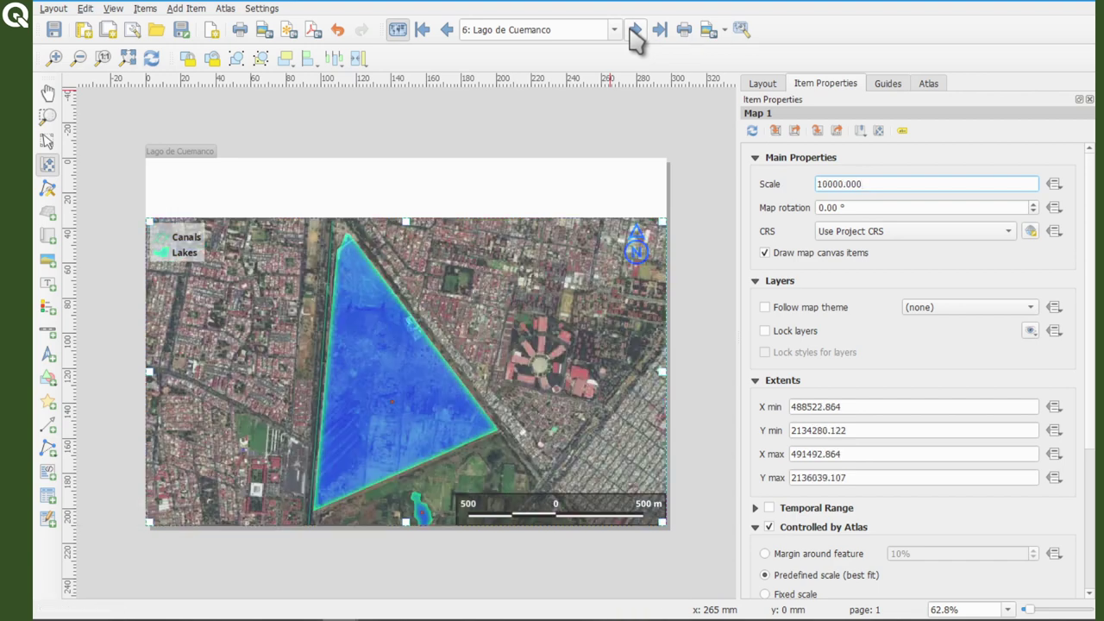
{"action": "left_click", "coordinate": [633, 29]}
{"action": "left_click", "coordinate": [635, 30]}
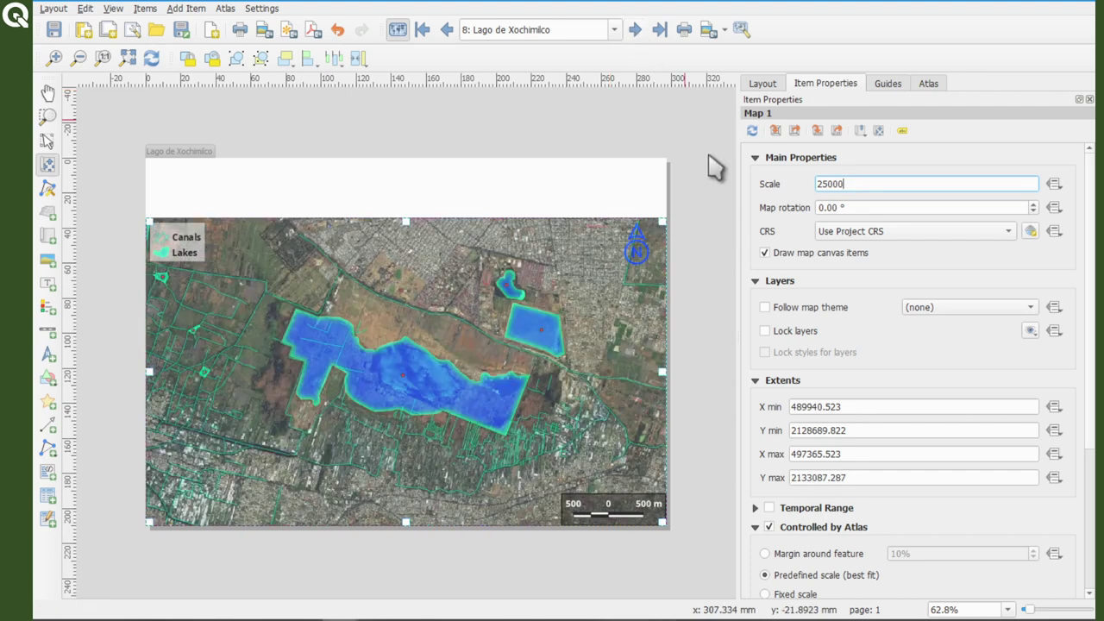
Switch the atlas-controlled map to Margin around feature and set the margin to 12%
{"action": "left_click", "coordinate": [824, 556]}
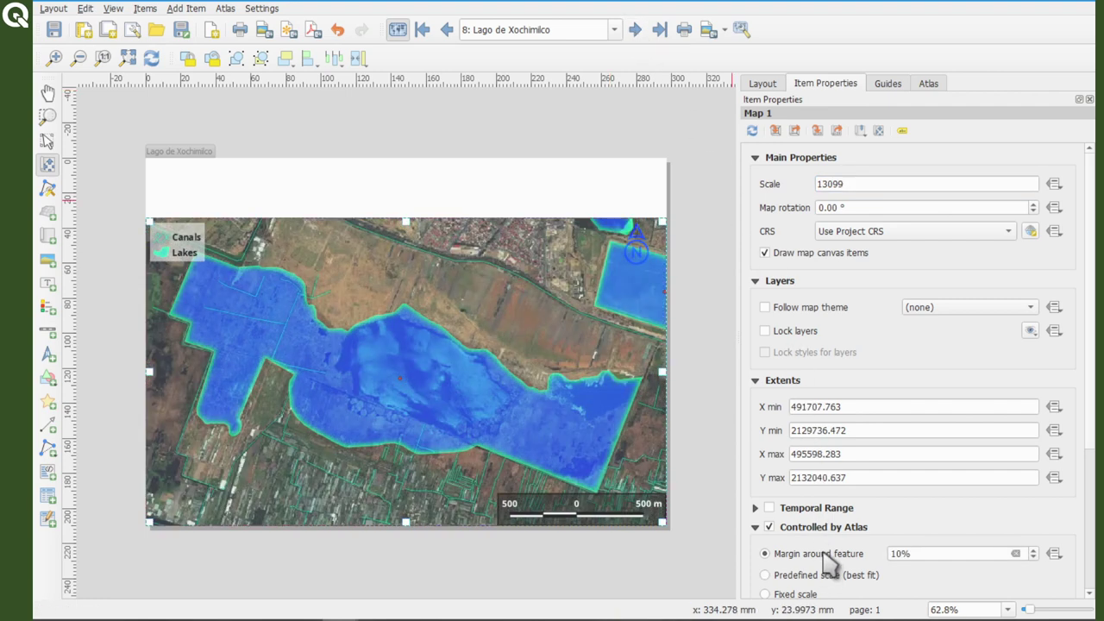
{"action": "double_click", "coordinate": [849, 183]}
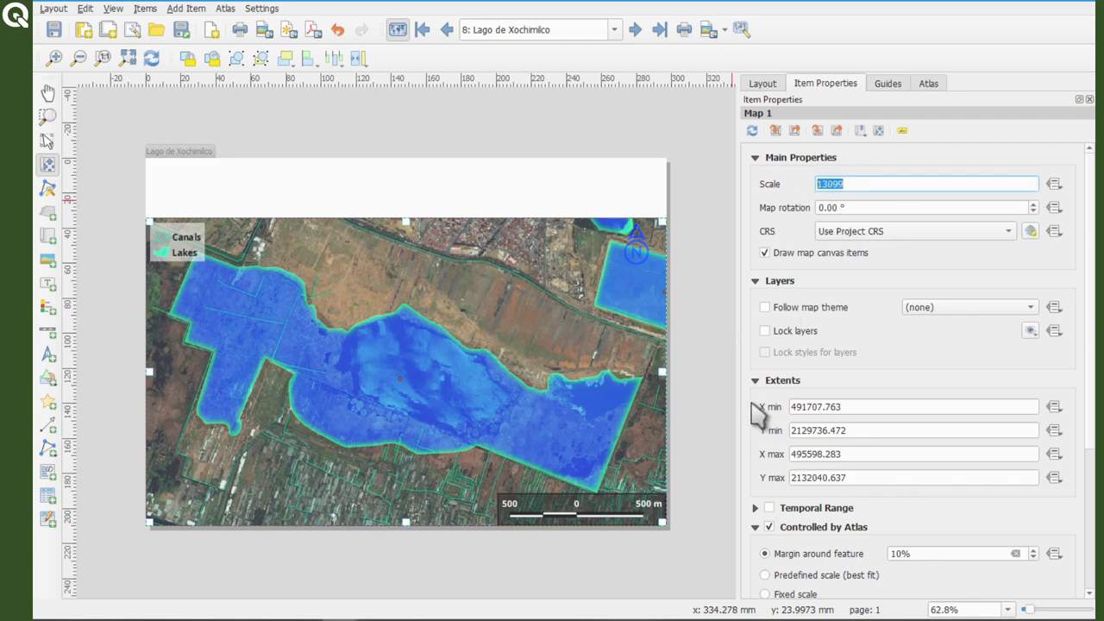
{"action": "left_click", "coordinate": [1034, 551]}
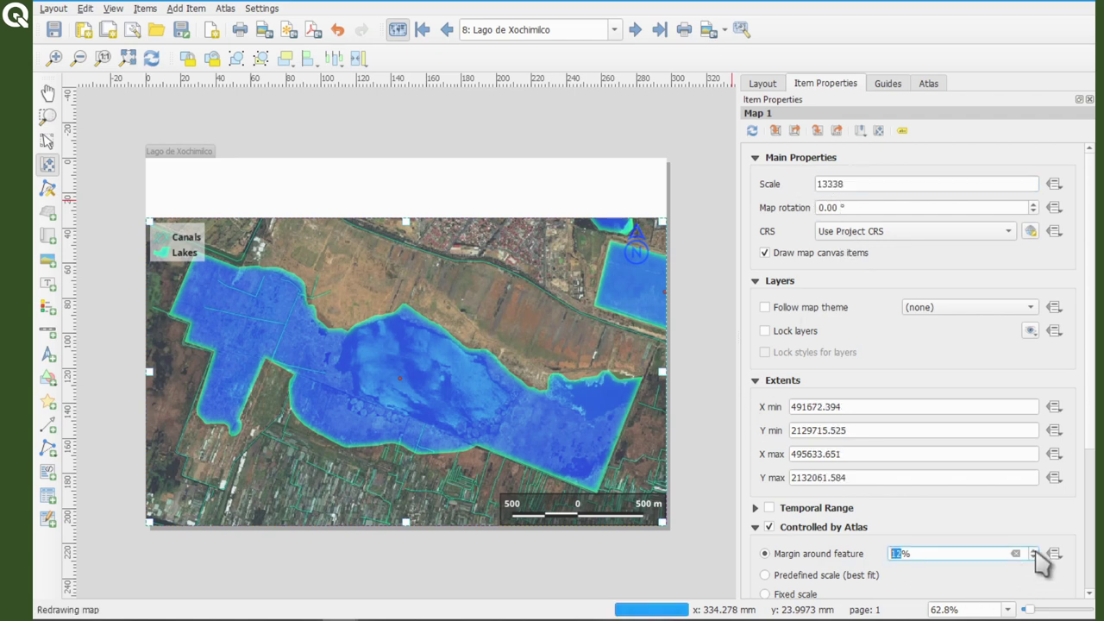
Increase the atlas-controlled map's margin around feature to 28%
{"action": "left_click", "coordinate": [1034, 550]}
{"action": "left_click", "coordinate": [1034, 550]}
{"action": "left_click", "coordinate": [1033, 550]}
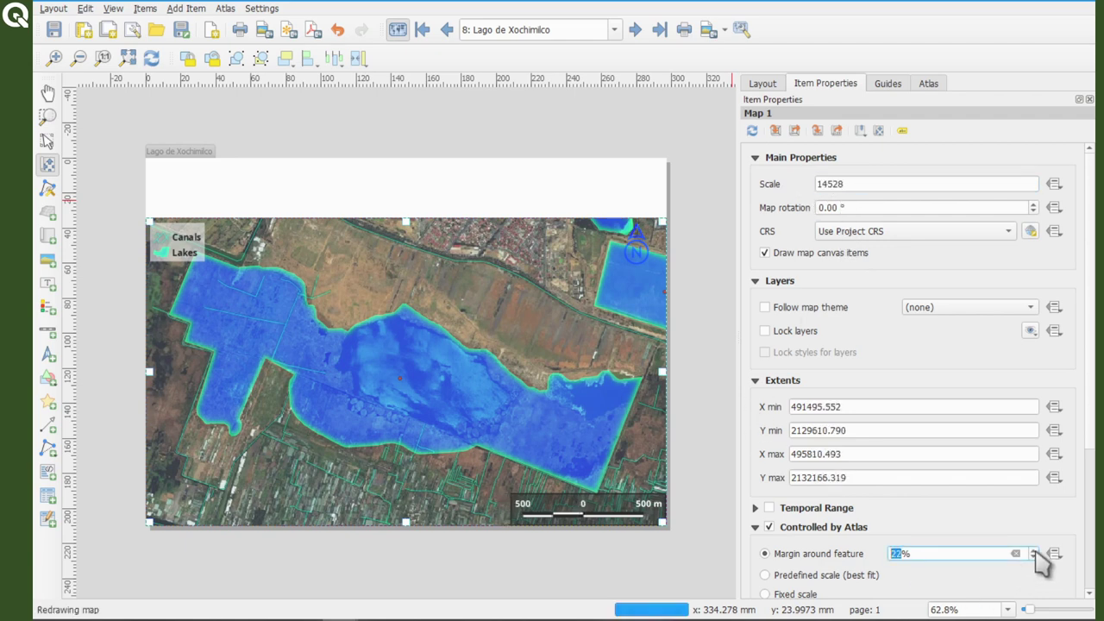
{"action": "left_click", "coordinate": [1034, 551]}
{"action": "left_click", "coordinate": [1034, 550]}
{"action": "left_click", "coordinate": [1033, 550]}
{"action": "left_click", "coordinate": [1034, 550]}
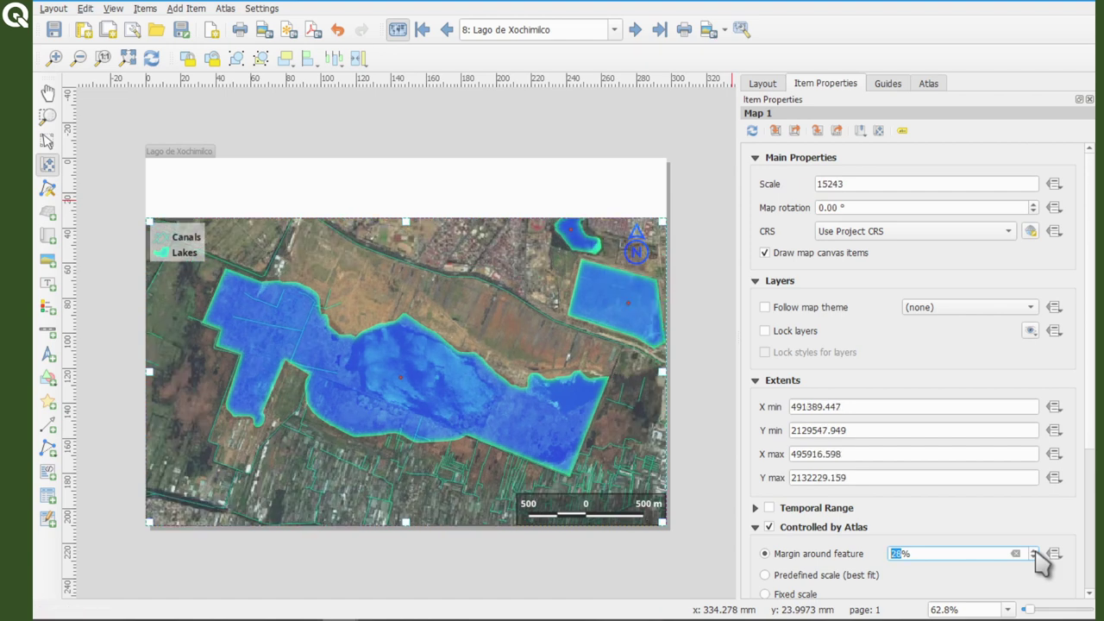
Show the page 9 lake, Lago seco, and switch its atlas-controlled map back to Predefined scale (best fit)
{"action": "left_click", "coordinate": [635, 31]}
{"action": "double_click", "coordinate": [881, 184]}
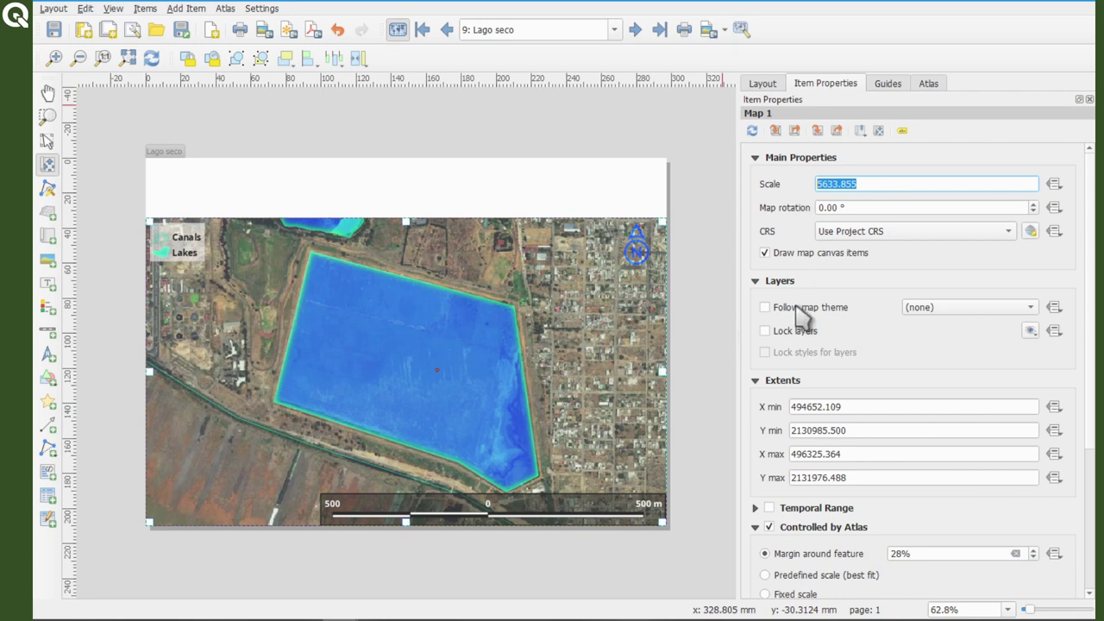
{"action": "left_click", "coordinate": [823, 576]}
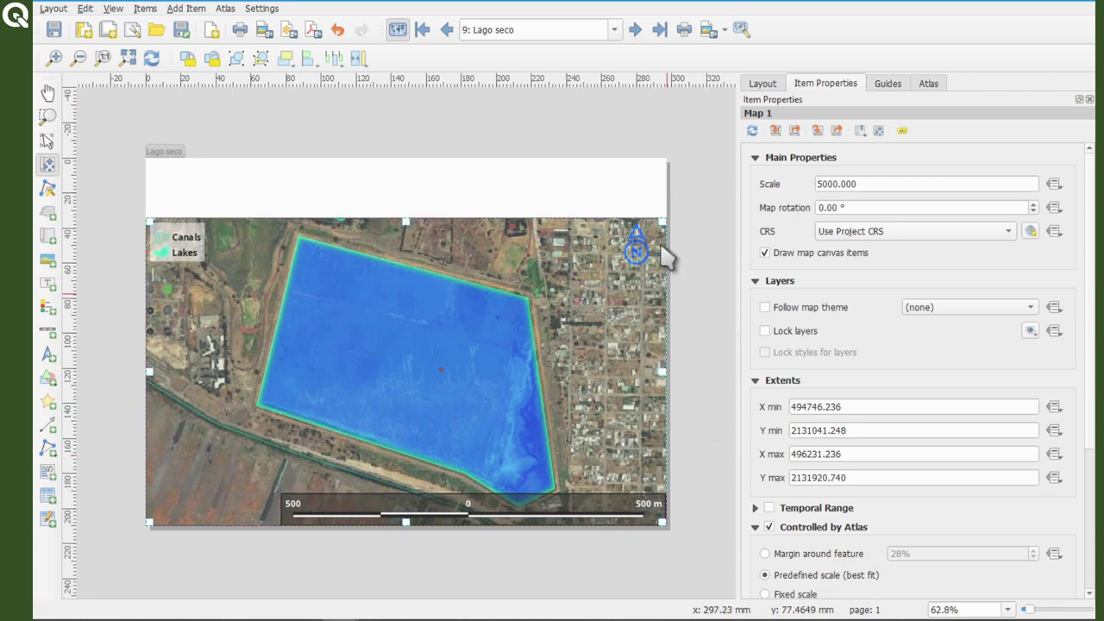
{"action": "left_click", "coordinate": [614, 31]}
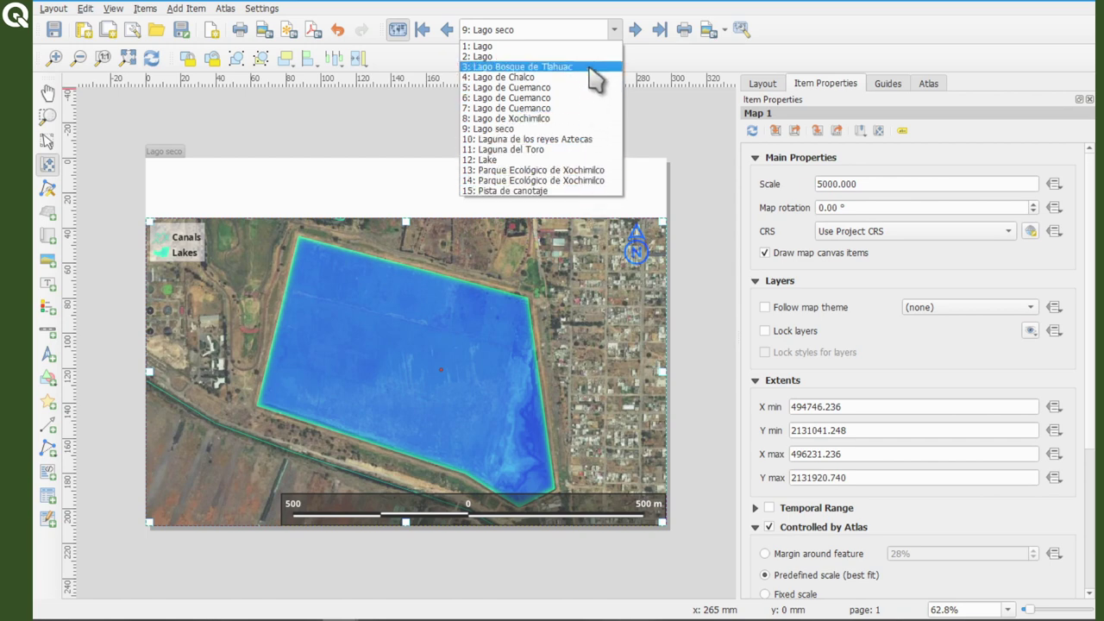
{"action": "left_click", "coordinate": [615, 31]}
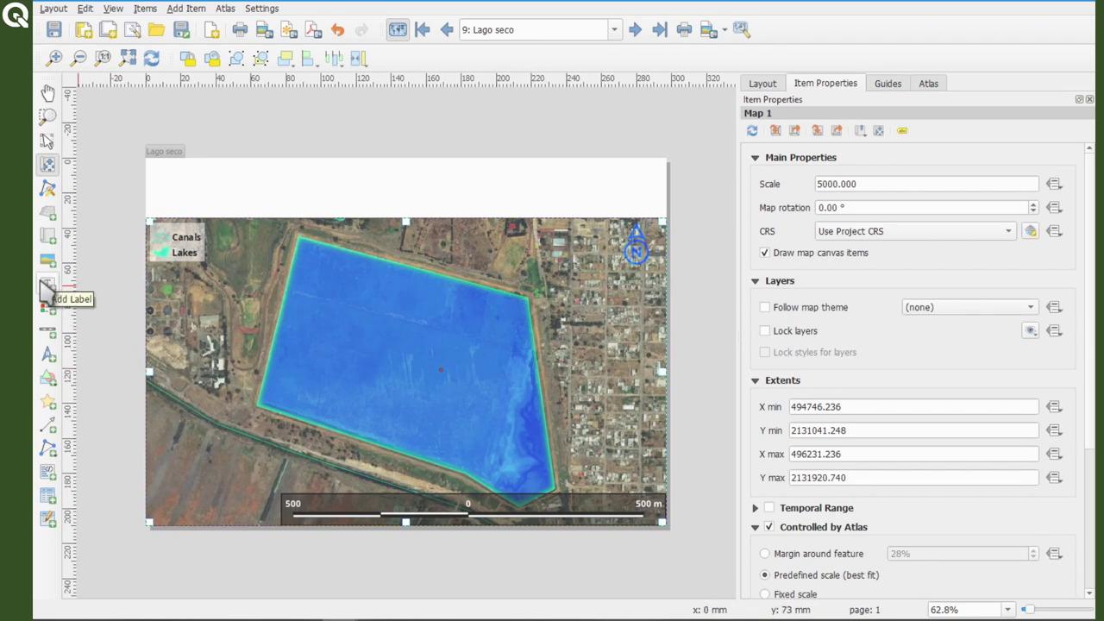
Add a label in the blank strip above the map, flush with the map's upper edge and spanning the full page width
{"action": "left_click", "coordinate": [186, 8]}
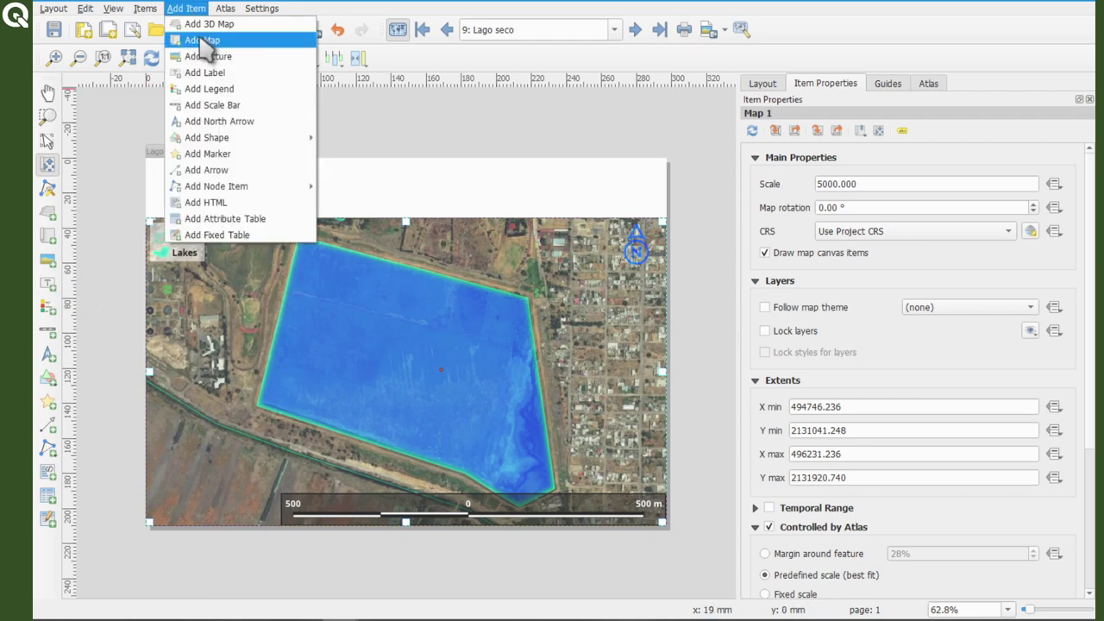
{"action": "left_click", "coordinate": [213, 73]}
{"action": "left_click_drag", "start_coordinate": [153, 171], "coordinate": [635, 211]}
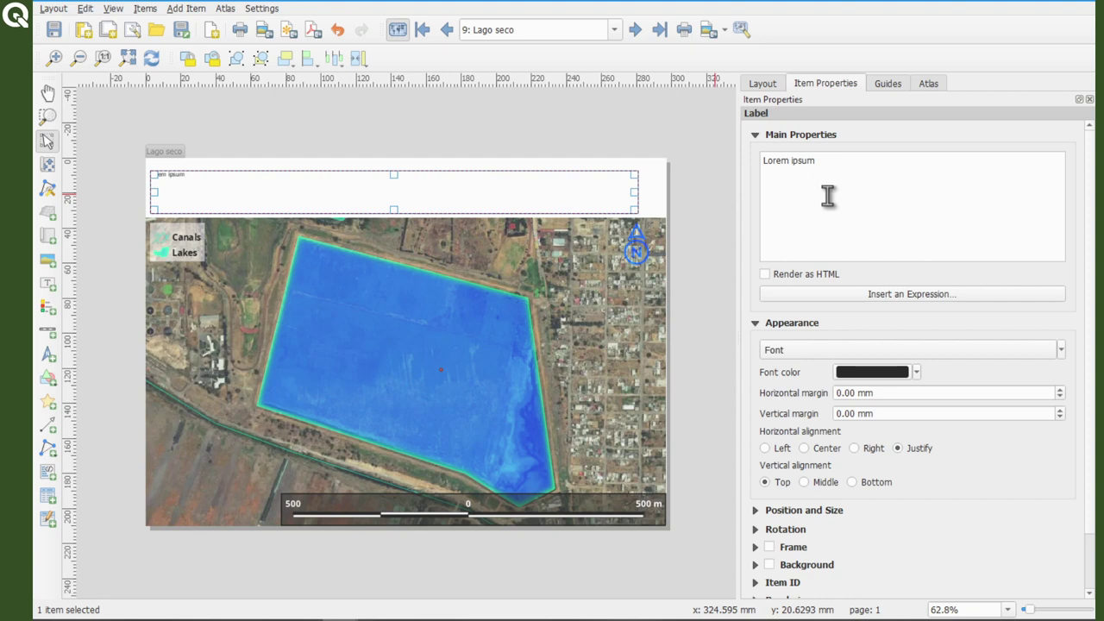
{"action": "left_click_drag", "start_coordinate": [228, 188], "coordinate": [224, 193]}
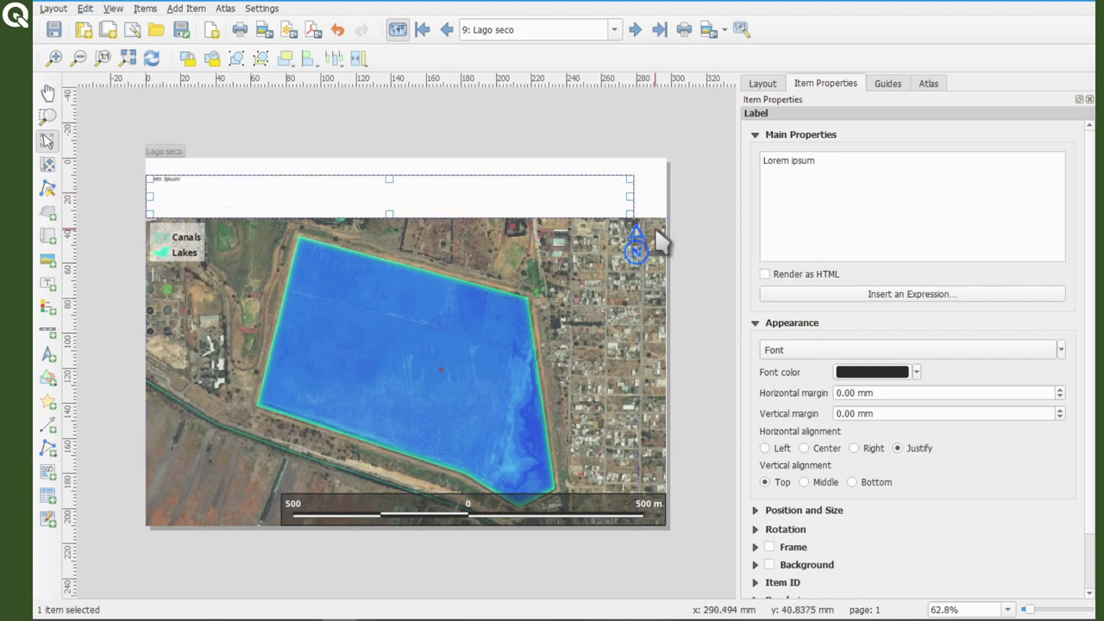
{"action": "left_click_drag", "start_coordinate": [631, 213], "coordinate": [661, 210]}
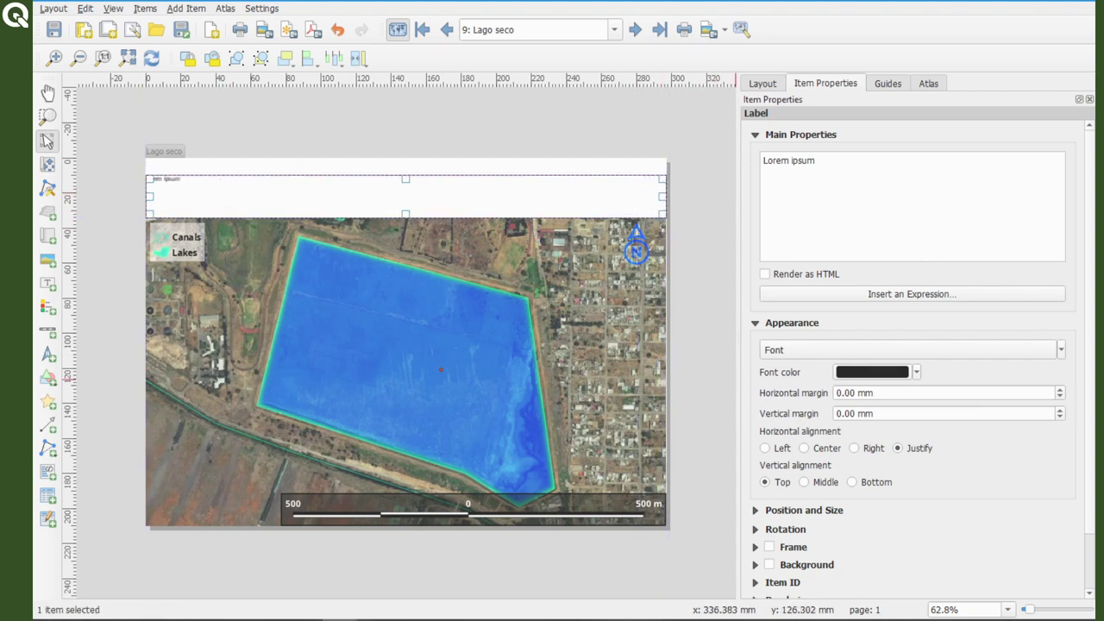
Format the title label's text in a large Noto Sans Bold font
{"action": "left_click", "coordinate": [931, 352]}
{"action": "scroll", "coordinate": [518, 276], "scroll_direction": "down", "scroll_amount": 5}
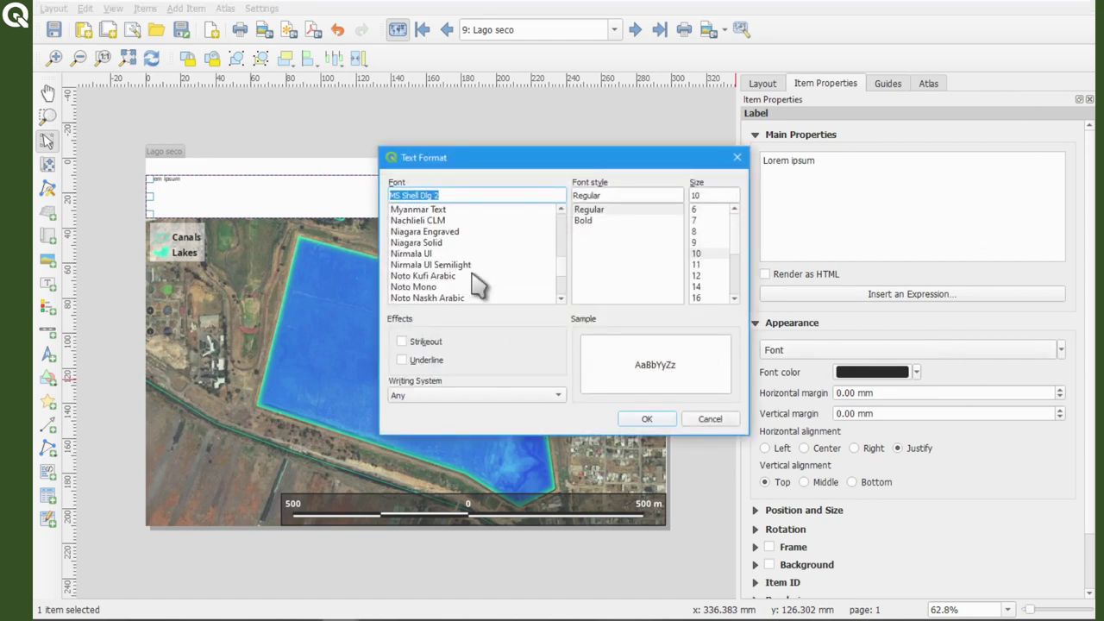
{"action": "left_click", "coordinate": [421, 287]}
{"action": "left_click", "coordinate": [592, 220]}
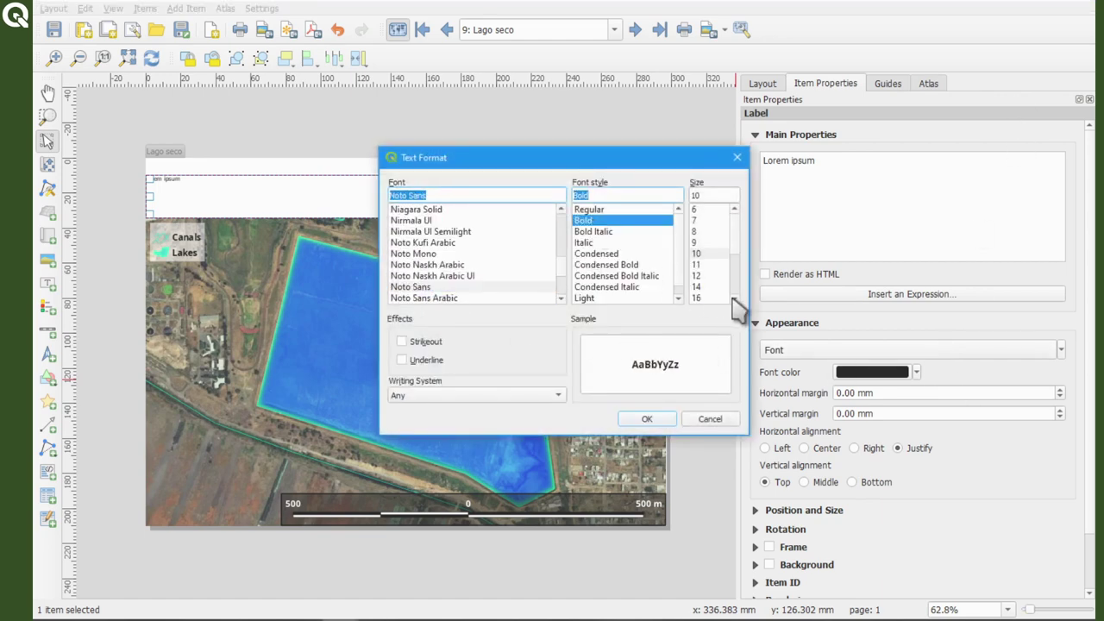
{"action": "left_click", "coordinate": [658, 420]}
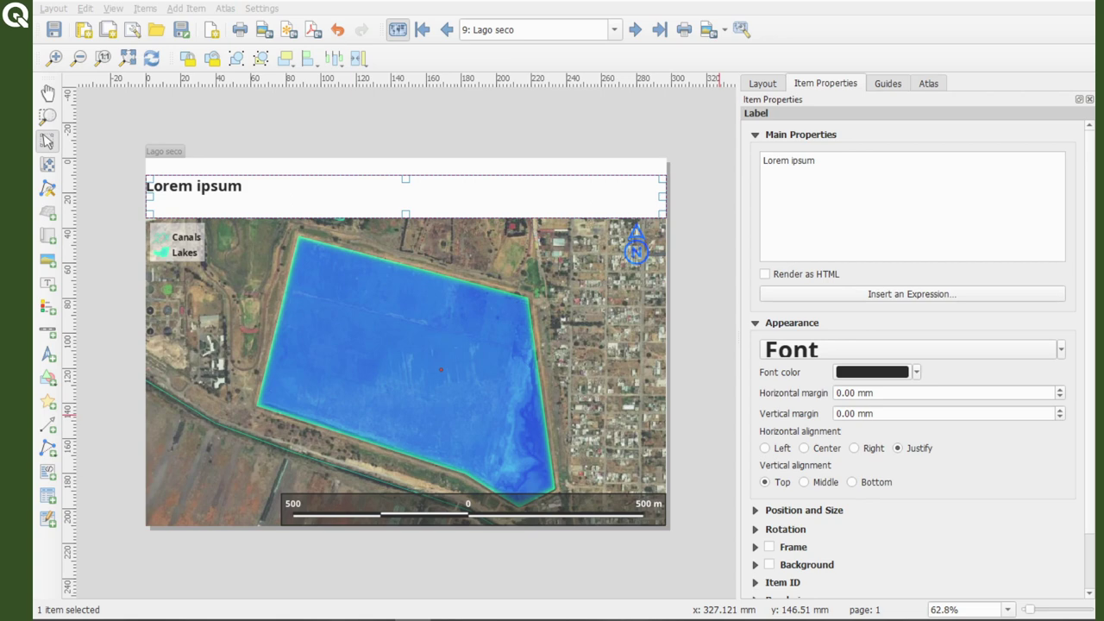
{"action": "left_click", "coordinate": [701, 222]}
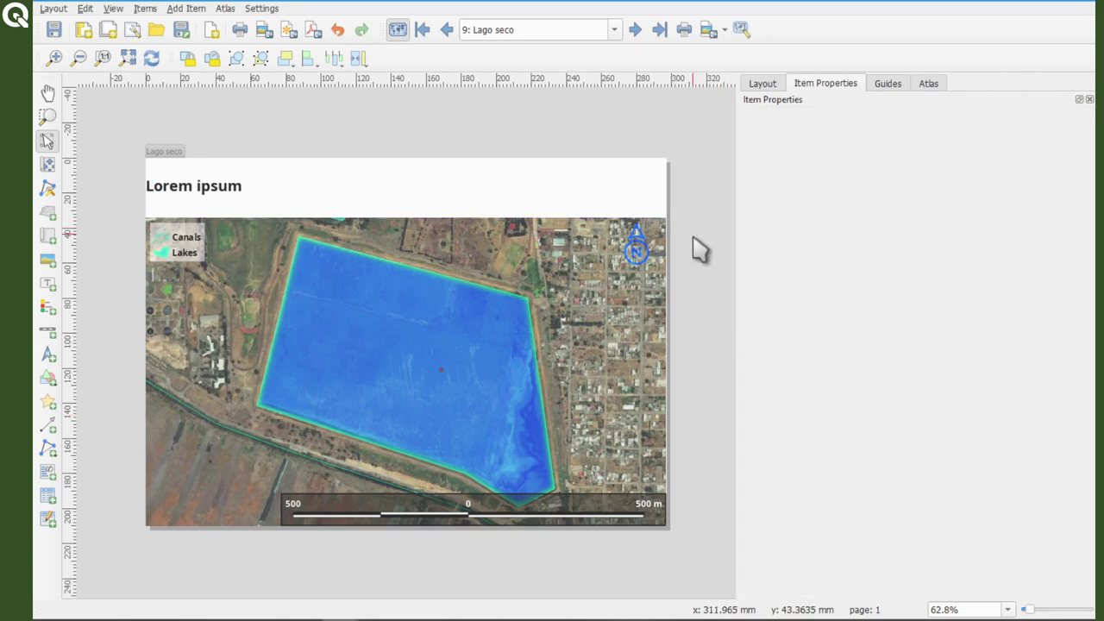
{"action": "key", "text": "ctrl+z"}
Start an expression for the title label with the concat function, using the Name field as its first argument
{"action": "left_click", "coordinate": [323, 197]}
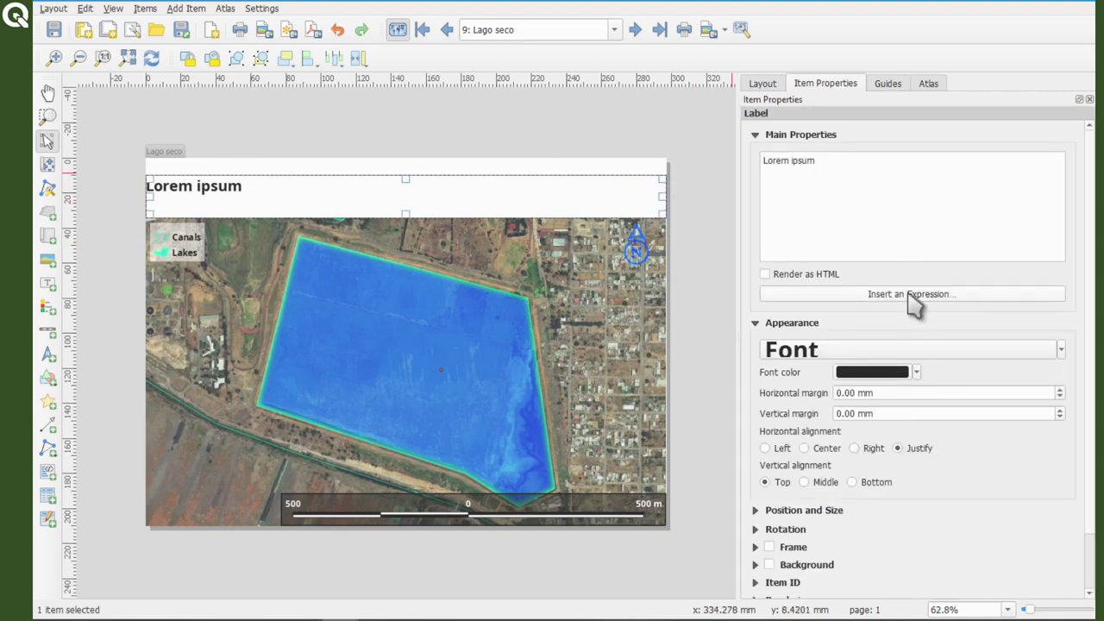
{"action": "left_click", "coordinate": [913, 302]}
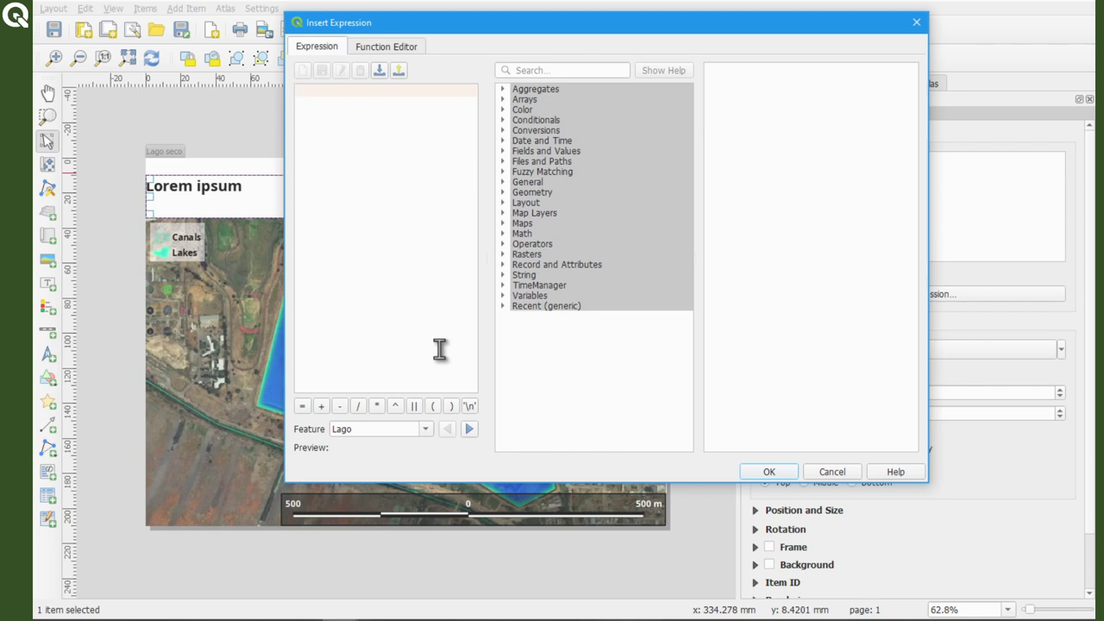
{"action": "left_click_drag", "start_coordinate": [535, 25], "coordinate": [468, 80]}
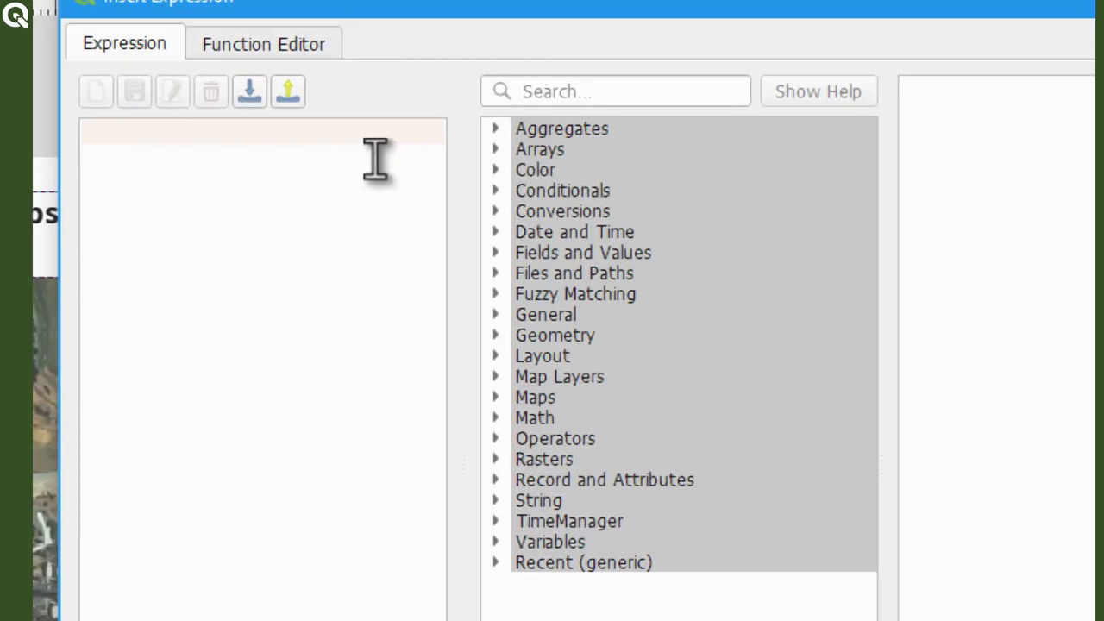
{"action": "type", "text": "concat"}
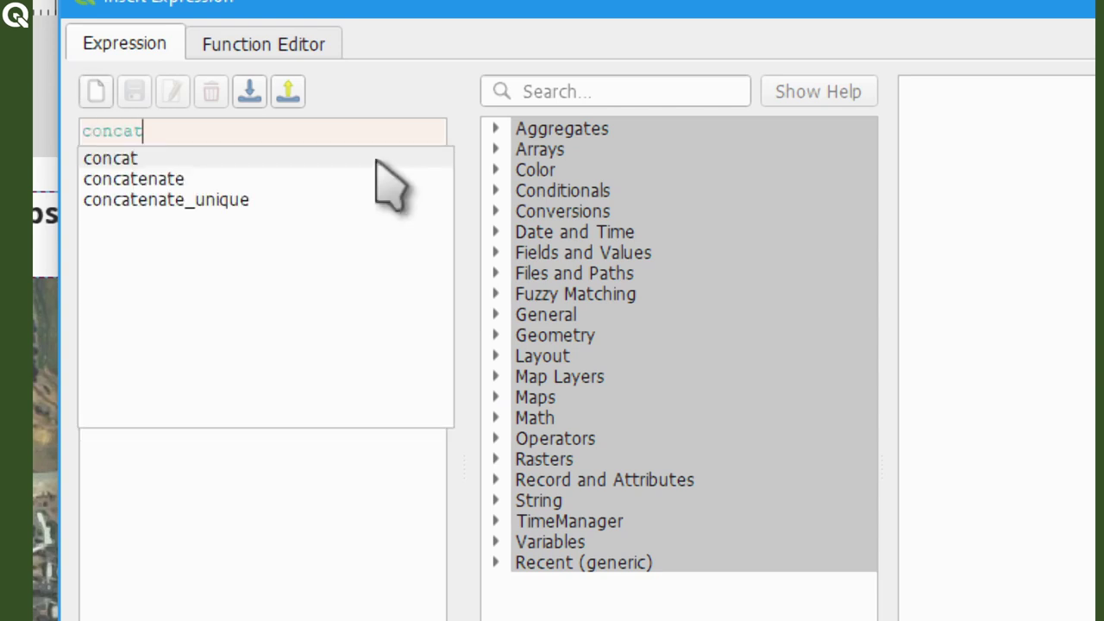
{"action": "type", "text": "("}
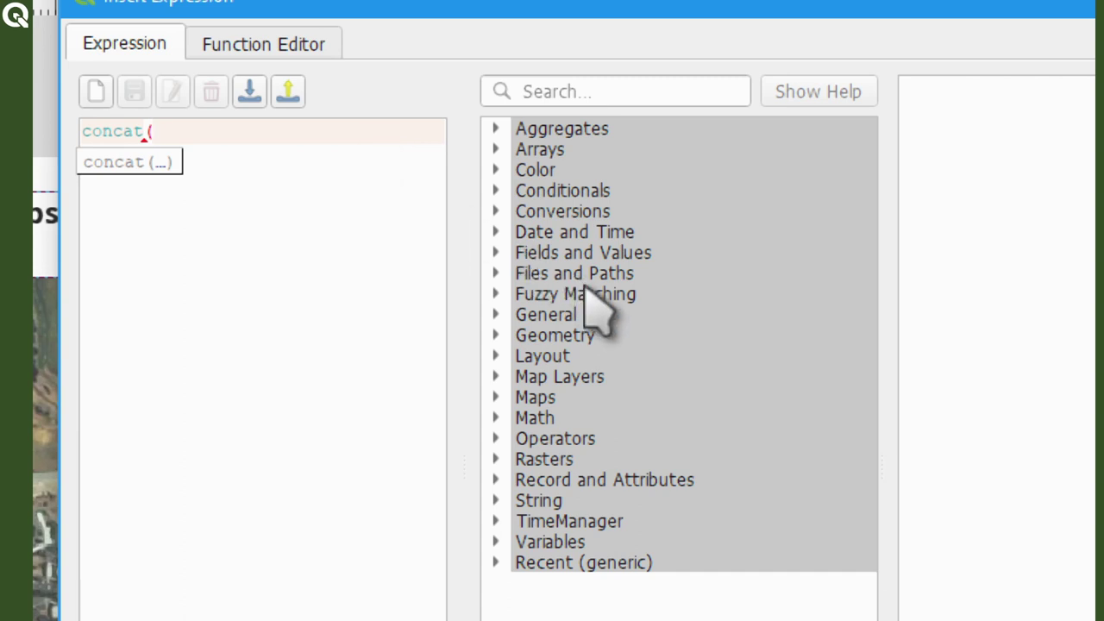
{"action": "left_click", "coordinate": [496, 253]}
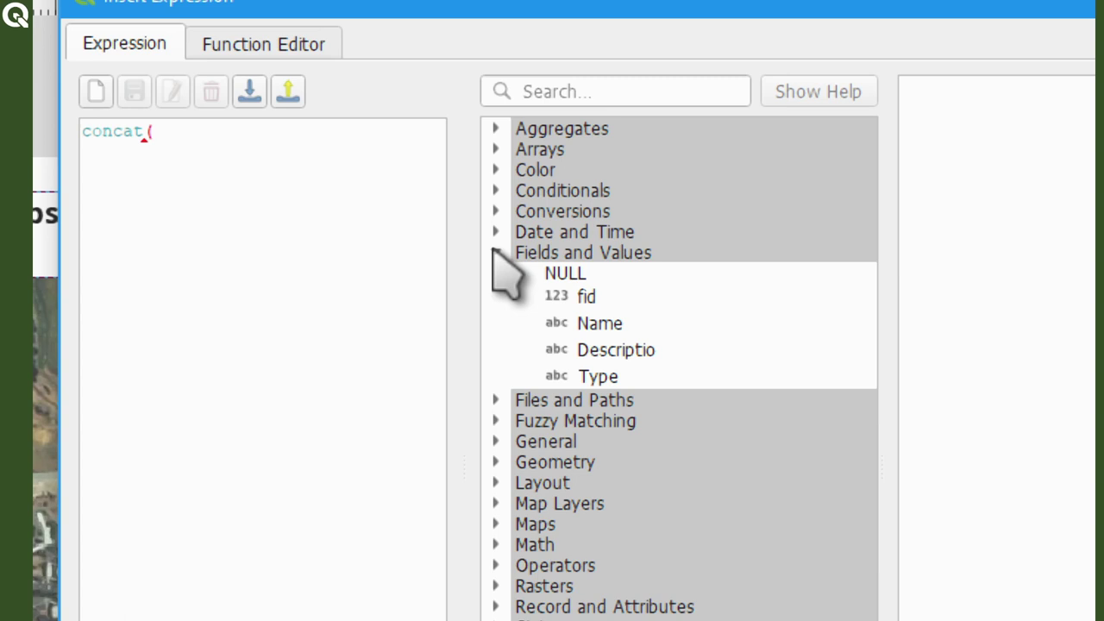
{"action": "double_click", "coordinate": [604, 324]}
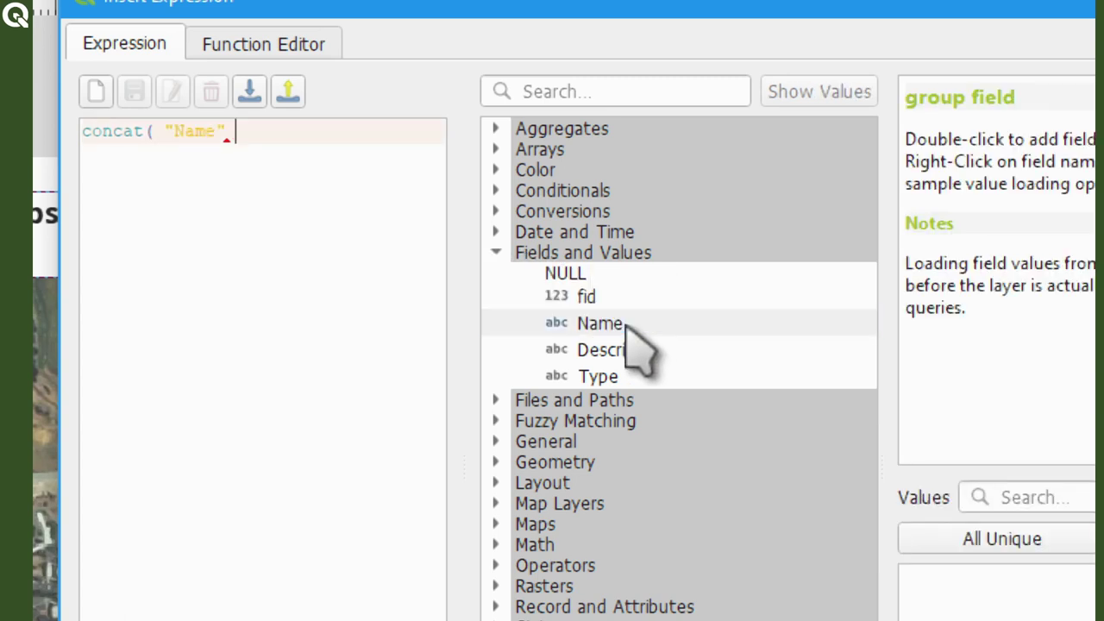
Complete the concat expression with the text ' is ' and the Type field, and insert it into the label
{"action": "type", "text": ","}
{"action": "type", "text": "' is '"}
{"action": "type", "text": ","}
{"action": "double_click", "coordinate": [590, 378]}
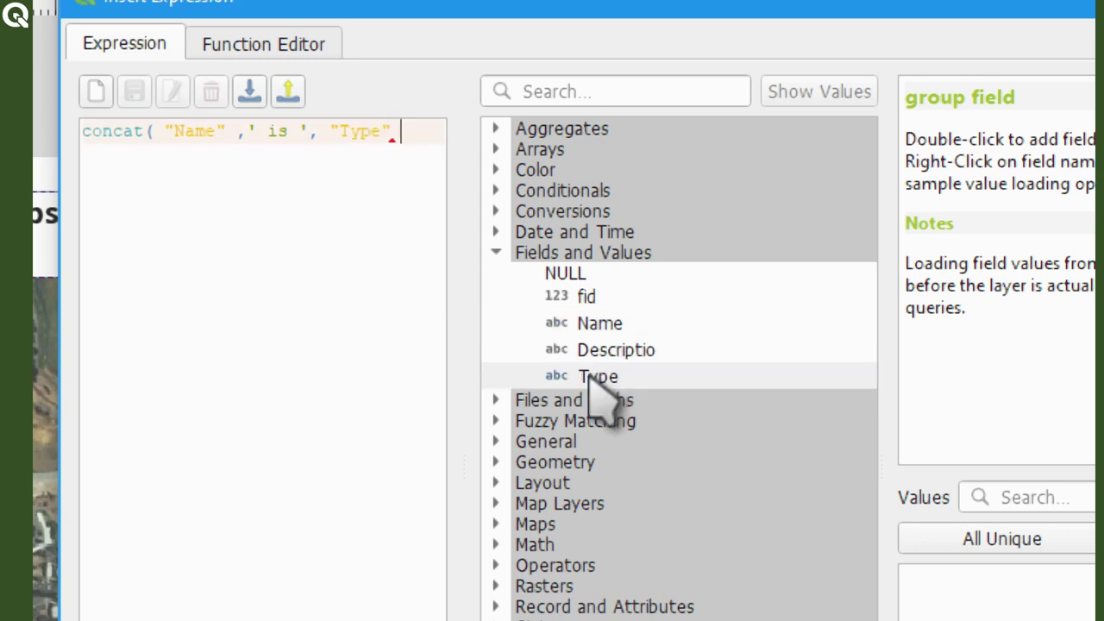
{"action": "type", "text": ")"}
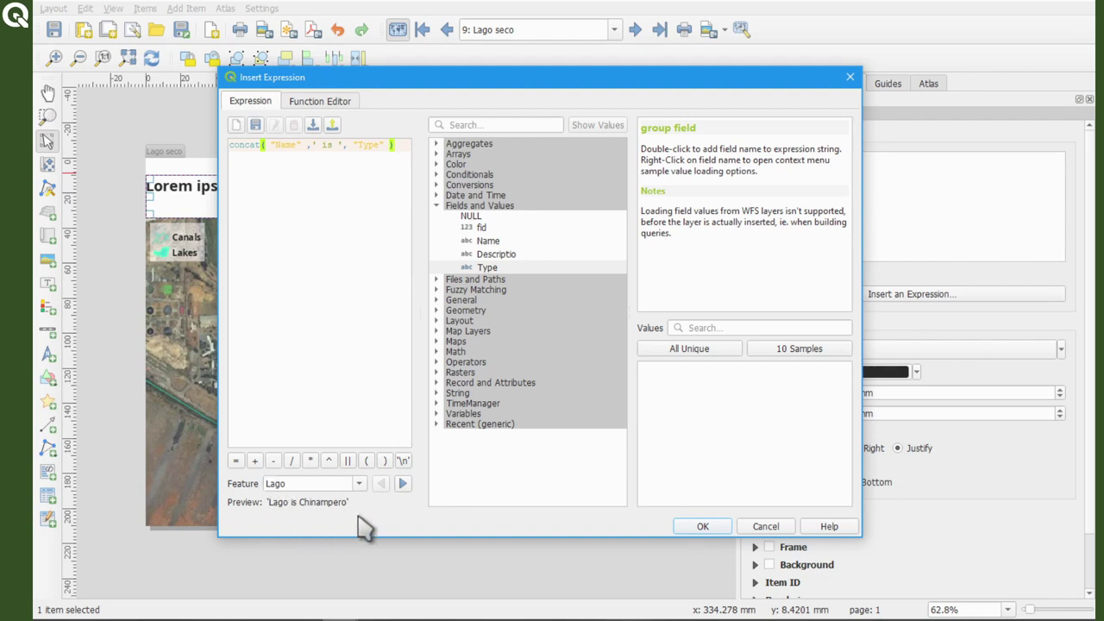
{"action": "left_click", "coordinate": [703, 527]}
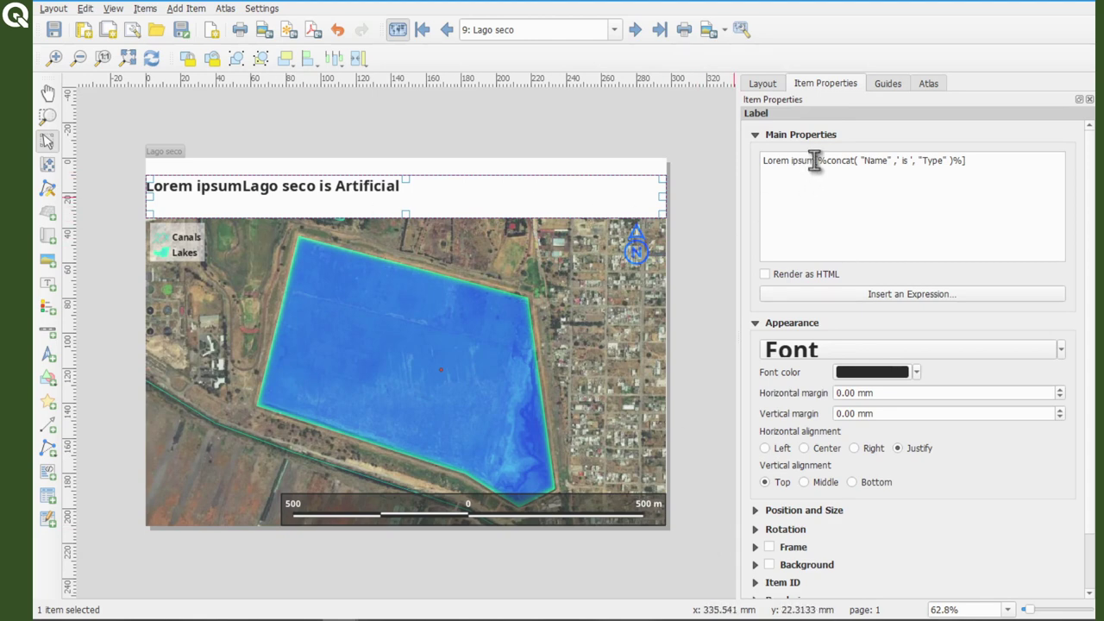
Remove the placeholder text "Lorem ipsum" from the title label, keeping only the concat expression
{"action": "left_click_drag", "start_coordinate": [814, 163], "coordinate": [734, 171]}
{"action": "key", "text": "BackSpace"}
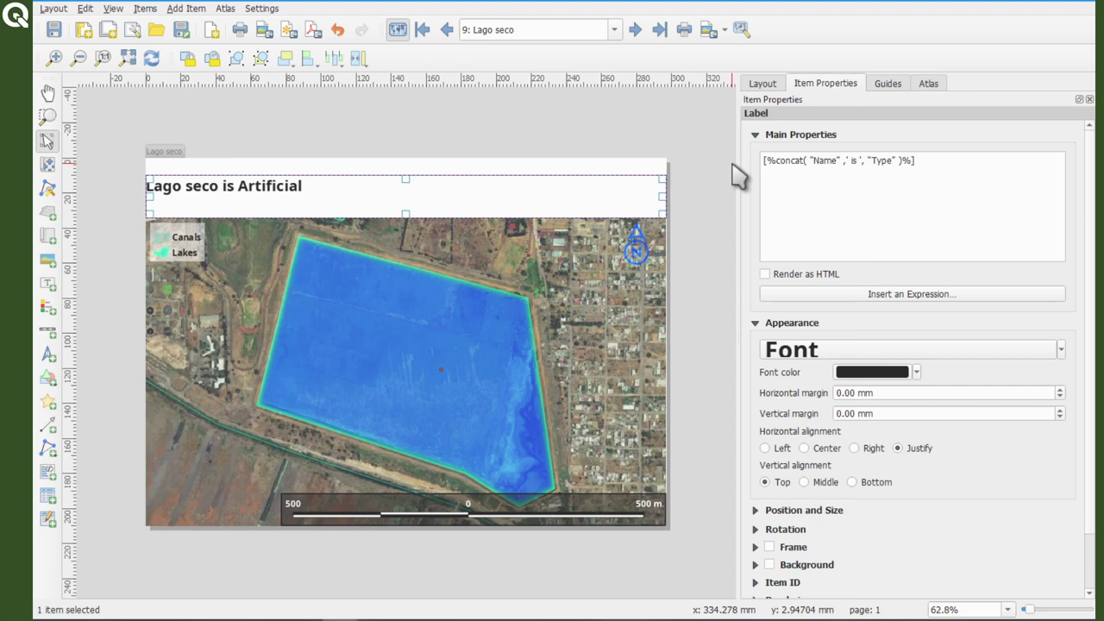
{"action": "left_click", "coordinate": [702, 184]}
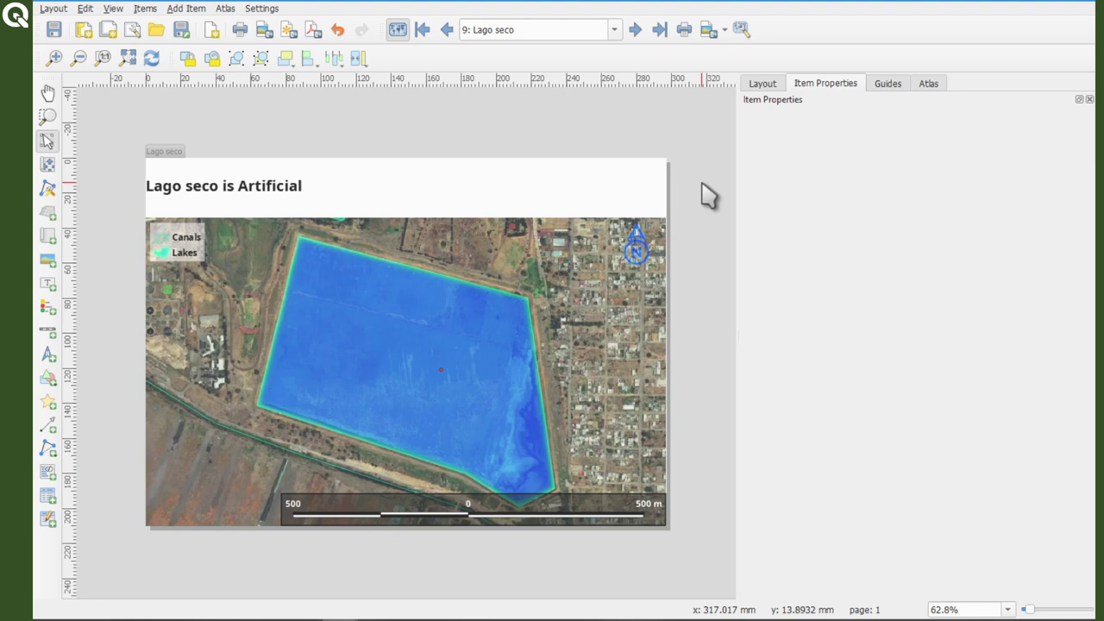
Turn off single file export in the atlas output settings so the filename expression can be edited
{"action": "left_click", "coordinate": [928, 84]}
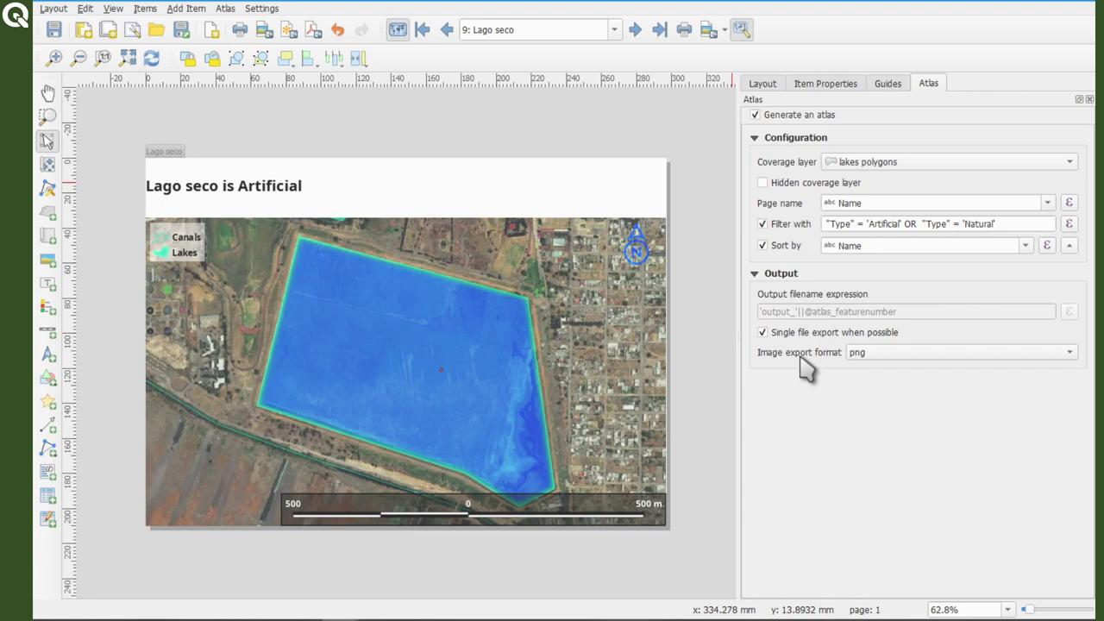
{"action": "left_click", "coordinate": [778, 333]}
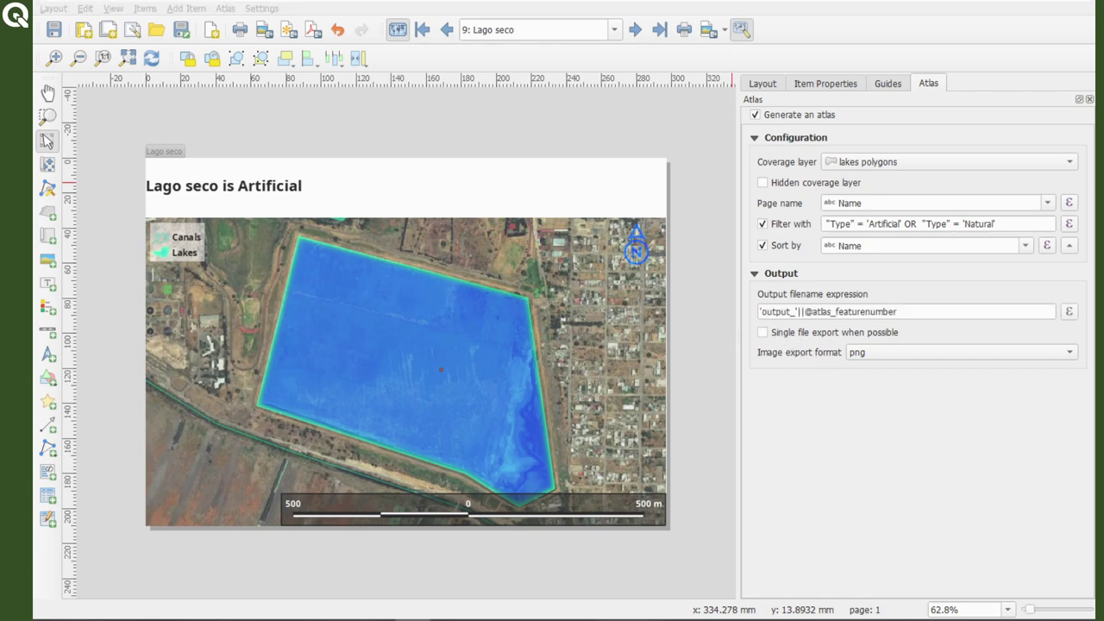
{"action": "left_click", "coordinate": [764, 333]}
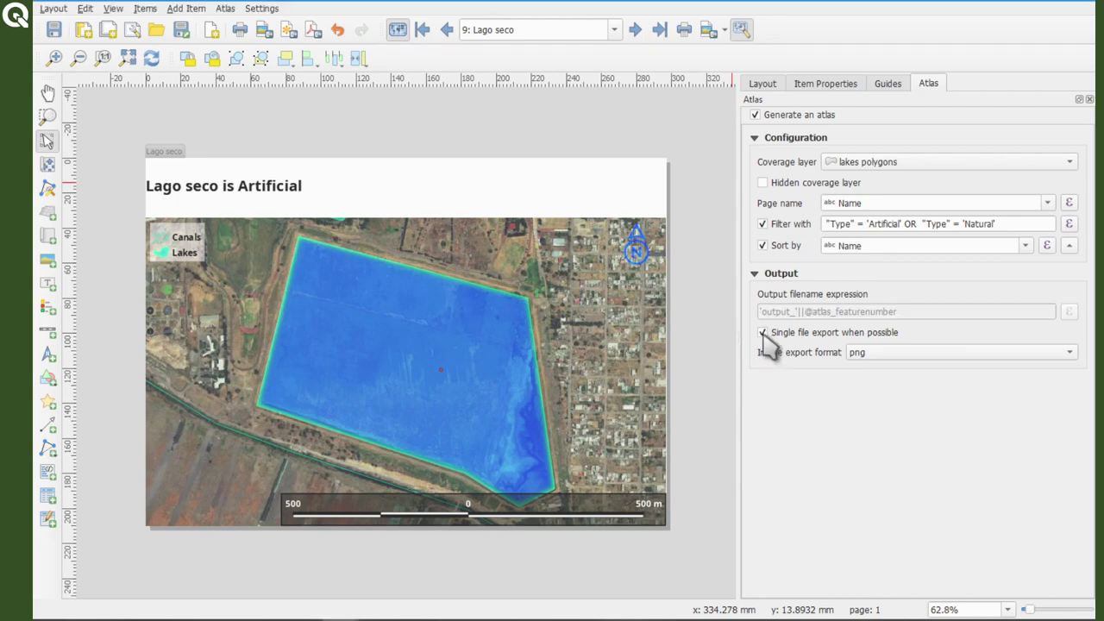
{"action": "left_click", "coordinate": [763, 333]}
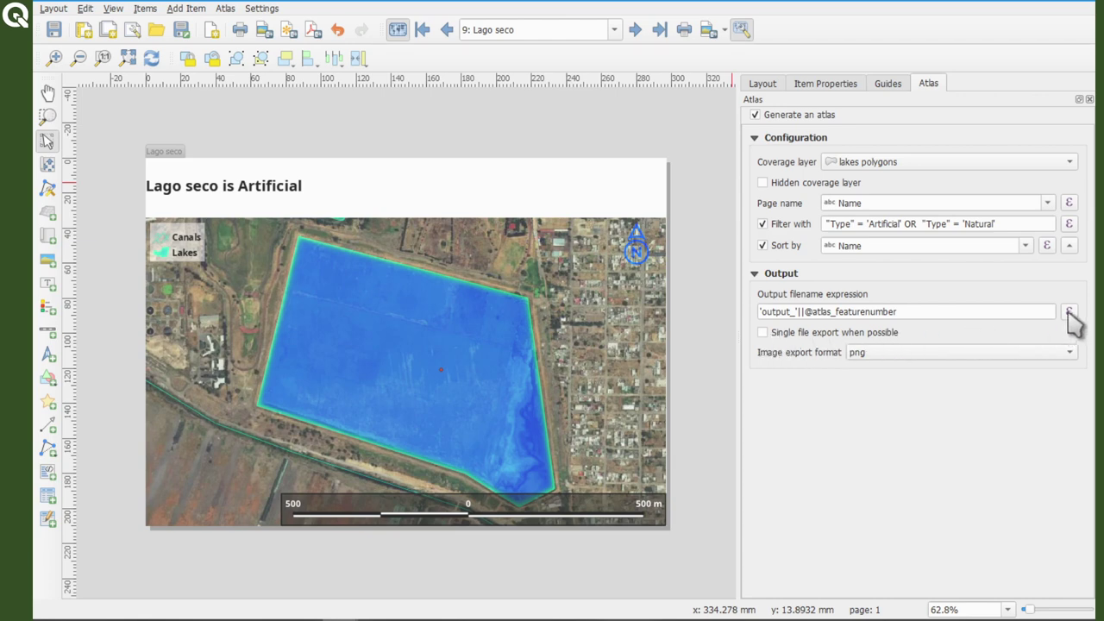
{"action": "left_click", "coordinate": [1068, 312]}
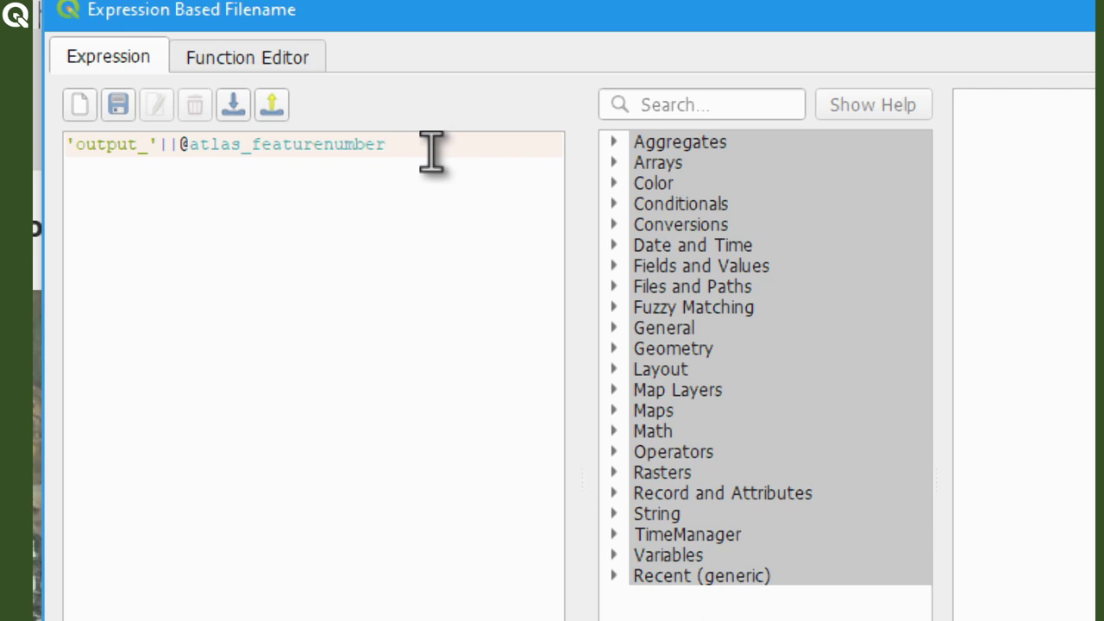
{"action": "type", "text": "||"}
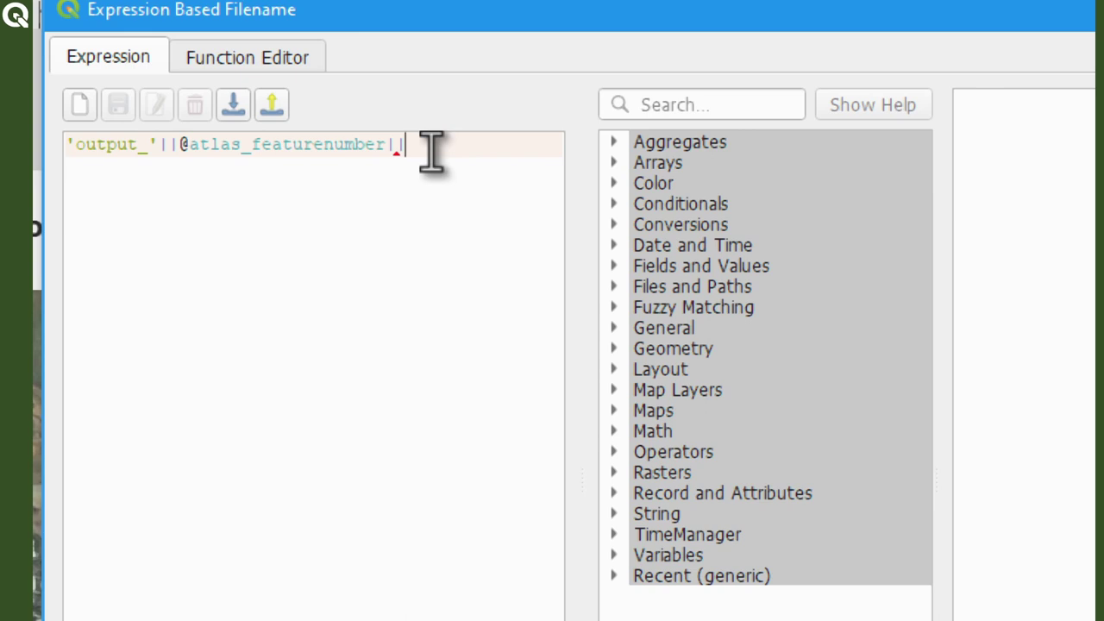
{"action": "type", "text": "'"}
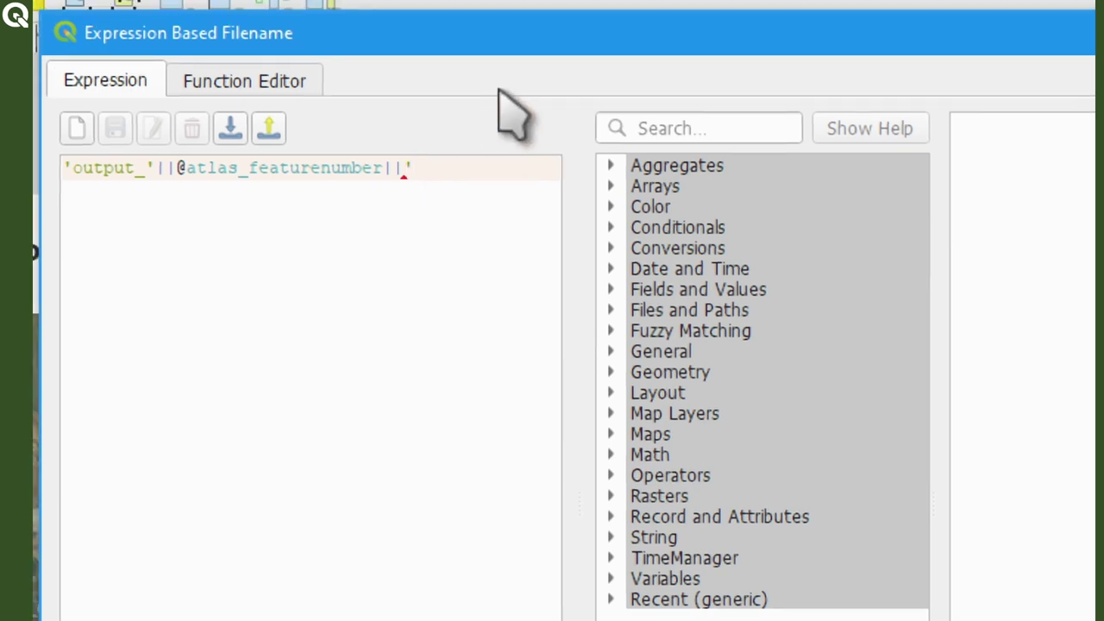
{"action": "type", "text": "_'||"}
{"action": "left_click", "coordinate": [611, 290]}
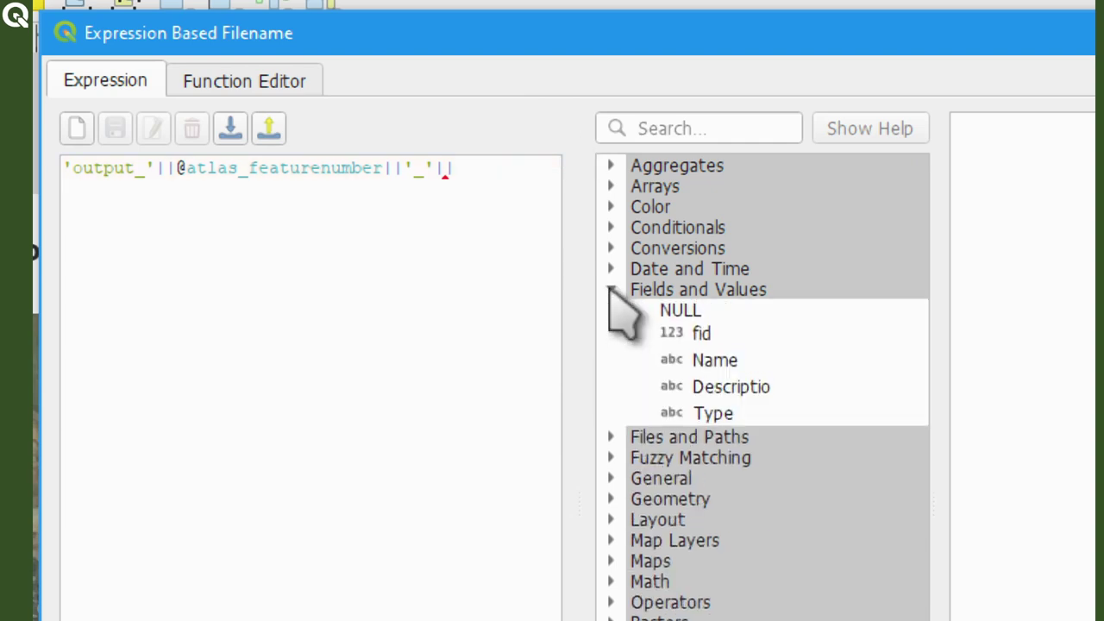
{"action": "double_click", "coordinate": [716, 360]}
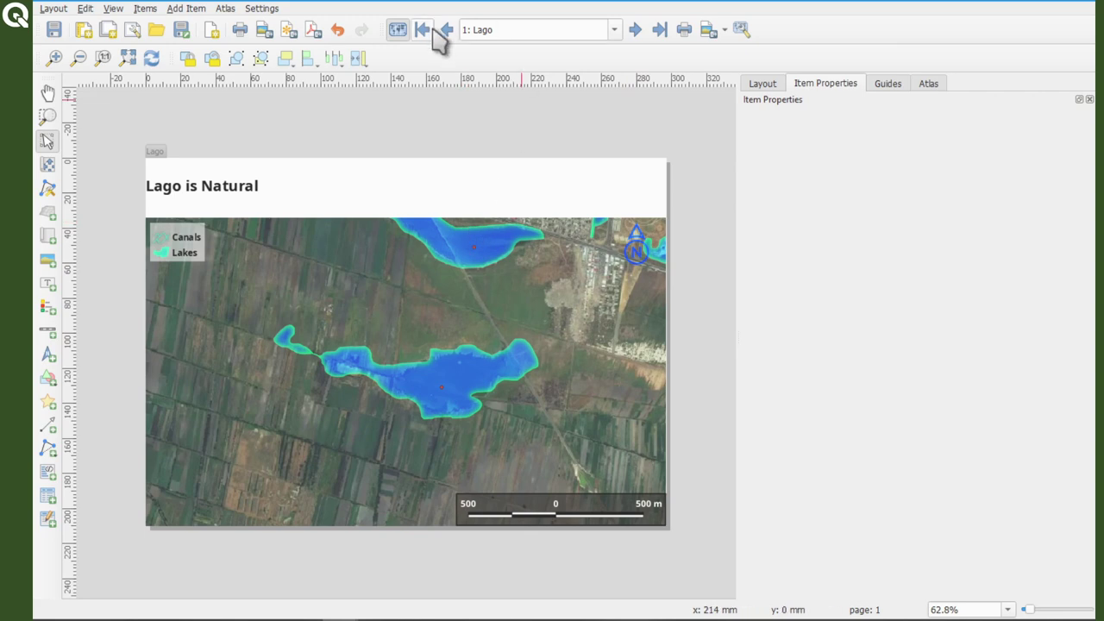
Advance the atlas preview to Lago Bosque de Tlahuac and set the scale bar's left segments to 0
{"action": "left_click", "coordinate": [639, 35]}
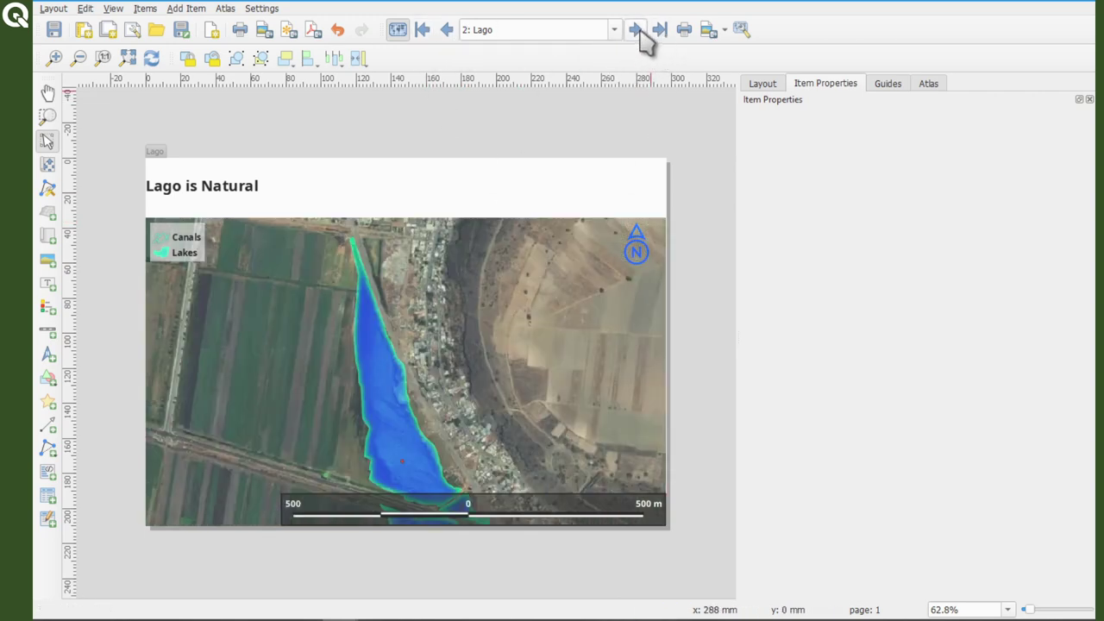
{"action": "left_click", "coordinate": [639, 33]}
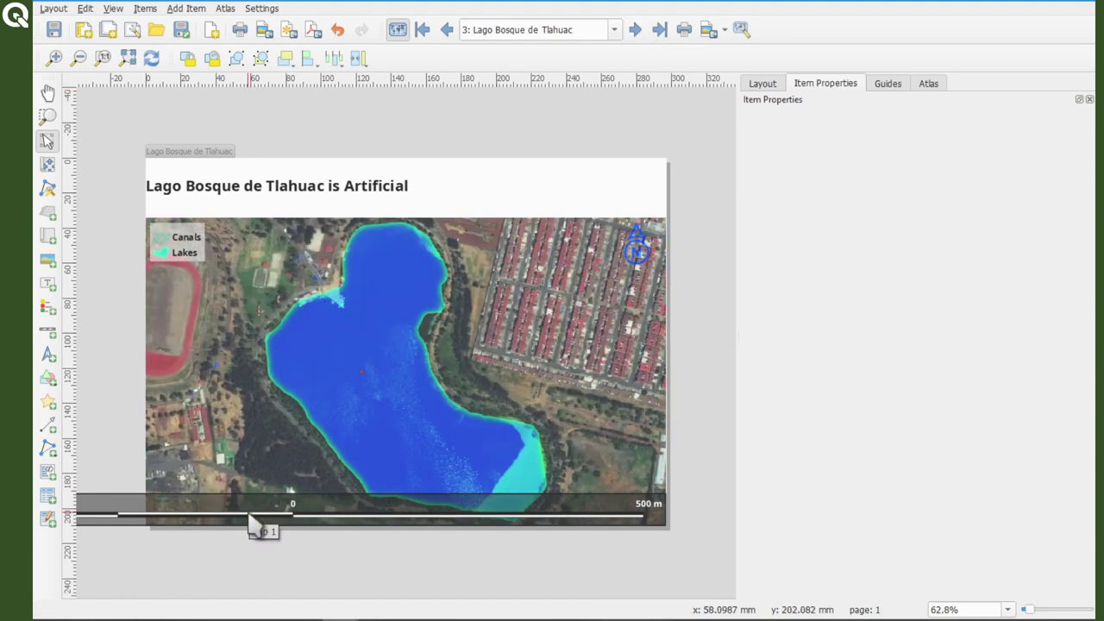
{"action": "left_click", "coordinate": [363, 524]}
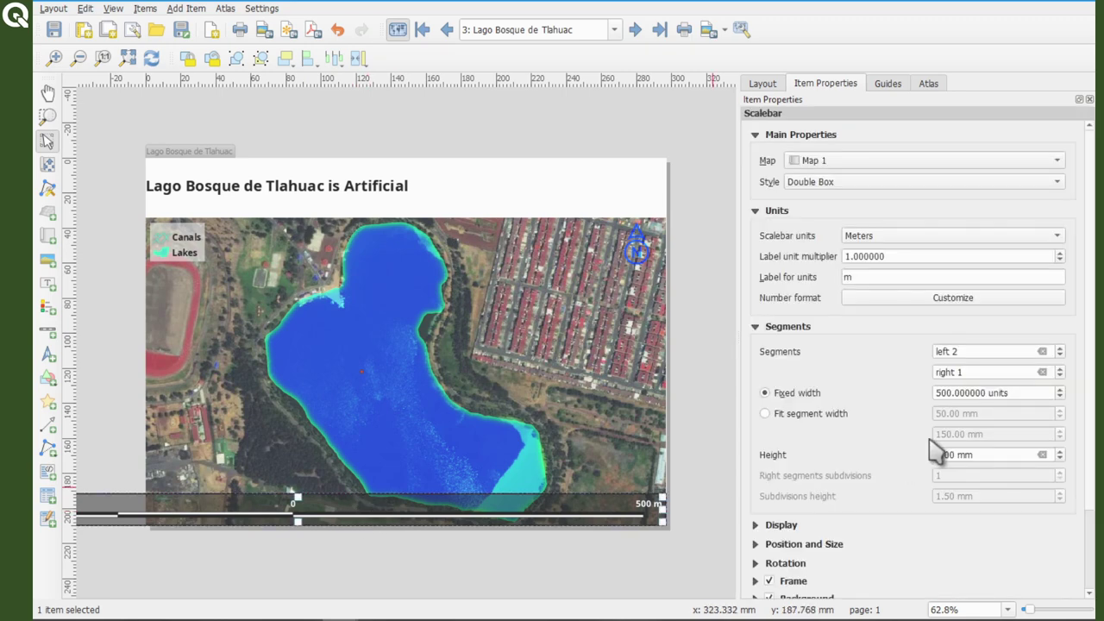
{"action": "left_click", "coordinate": [1061, 354]}
{"action": "left_click", "coordinate": [1060, 354]}
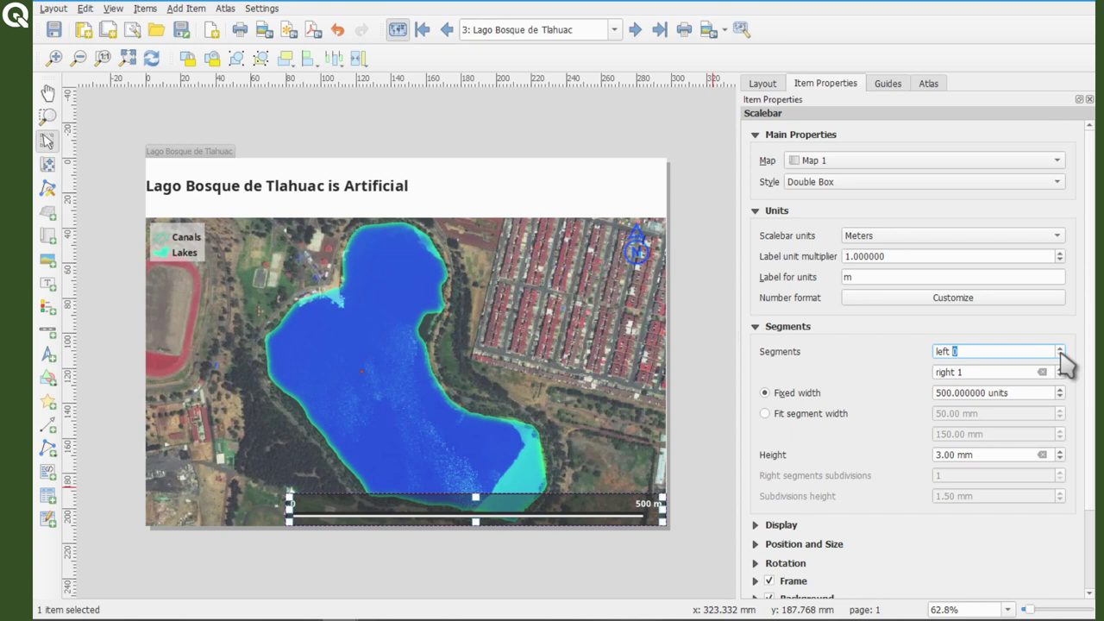
{"action": "left_click", "coordinate": [687, 439]}
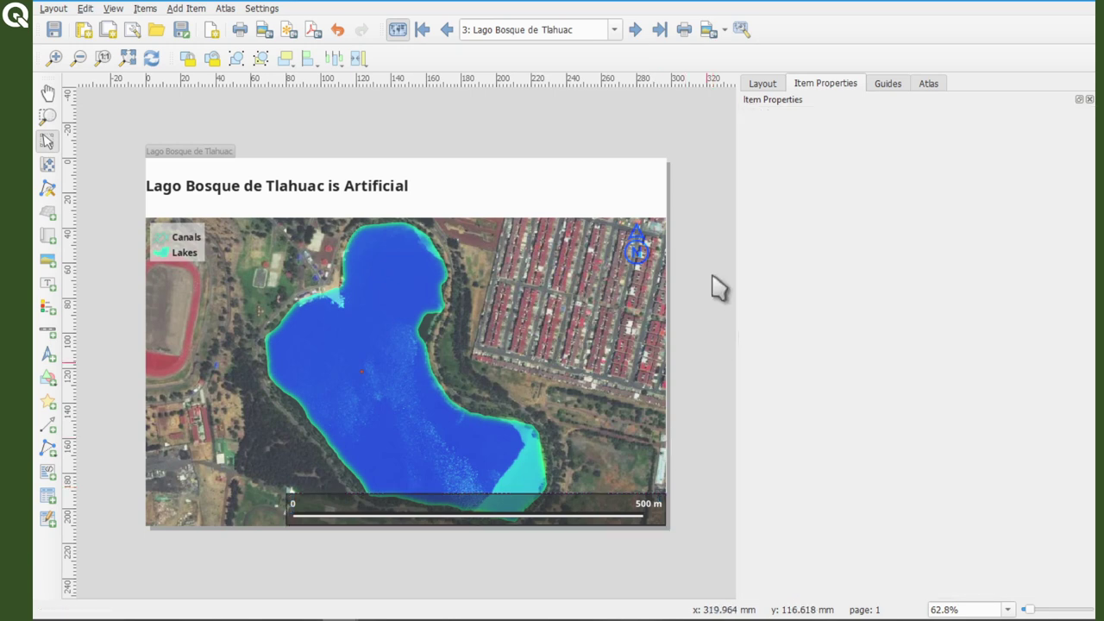
Page through the atlas features up to the twelfth, Lake, examining how the title, map extent and scale bar fit each page
{"action": "left_click", "coordinate": [635, 33]}
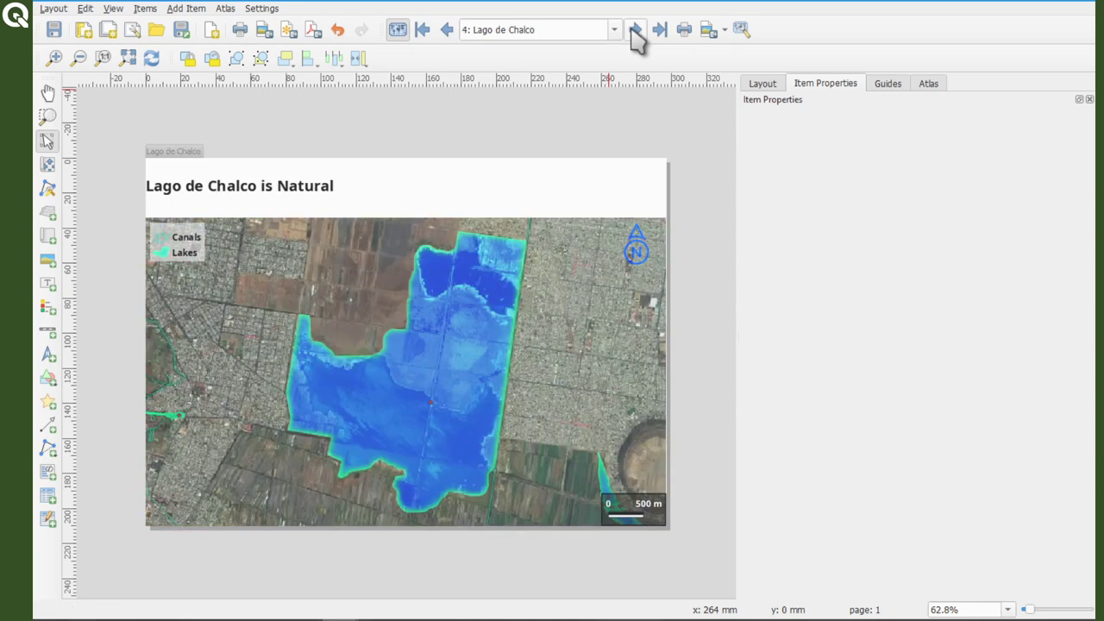
{"action": "left_click", "coordinate": [634, 31]}
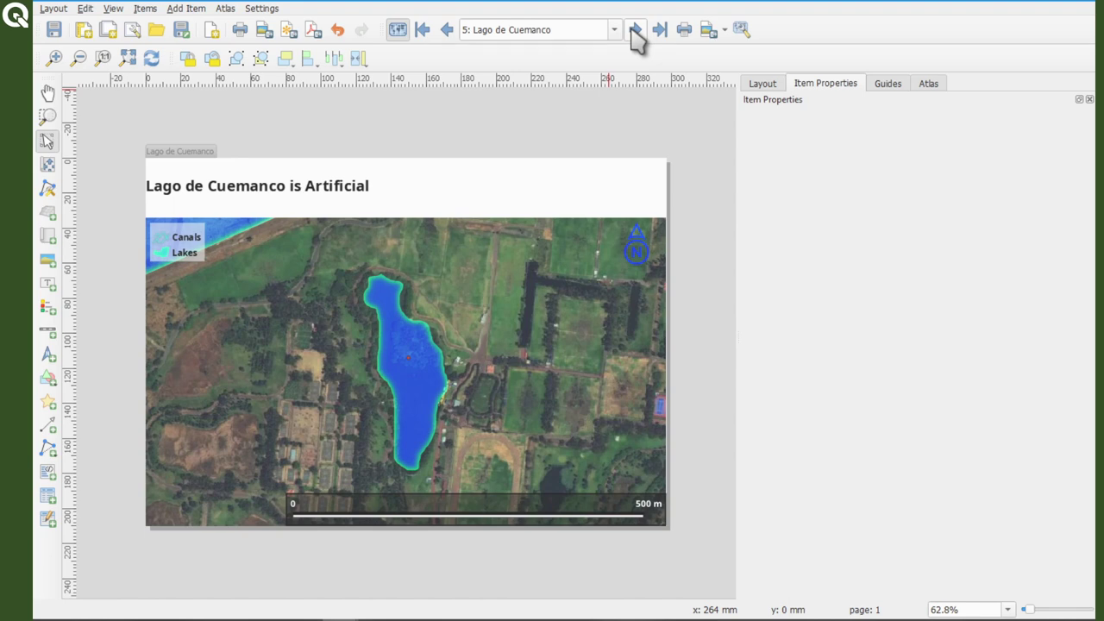
{"action": "left_click", "coordinate": [635, 33]}
{"action": "left_click", "coordinate": [635, 33]}
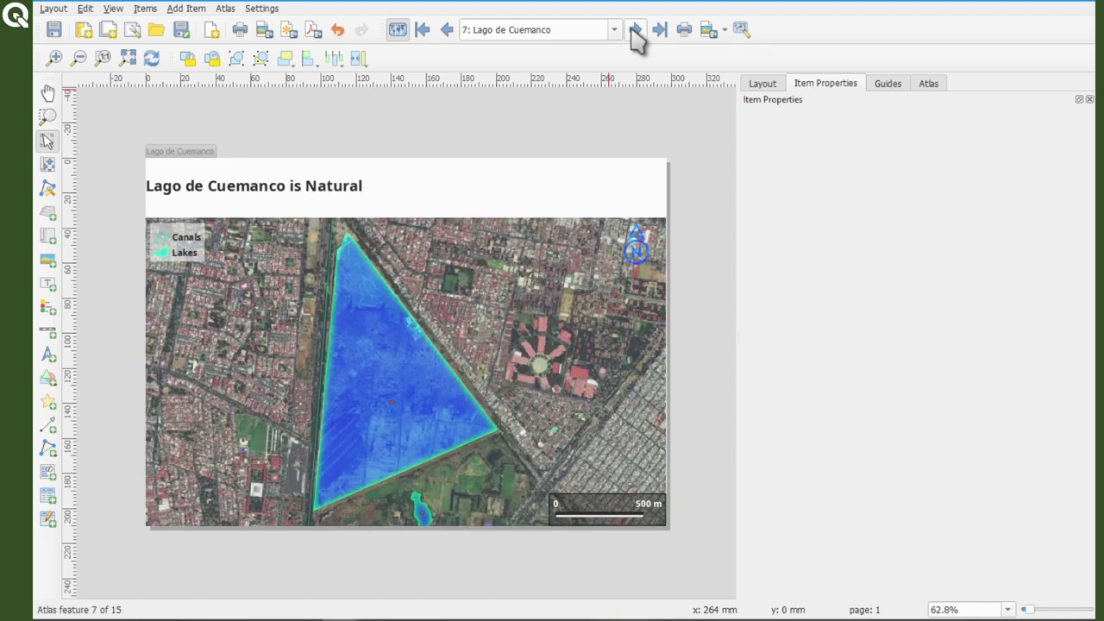
{"action": "left_click", "coordinate": [635, 33]}
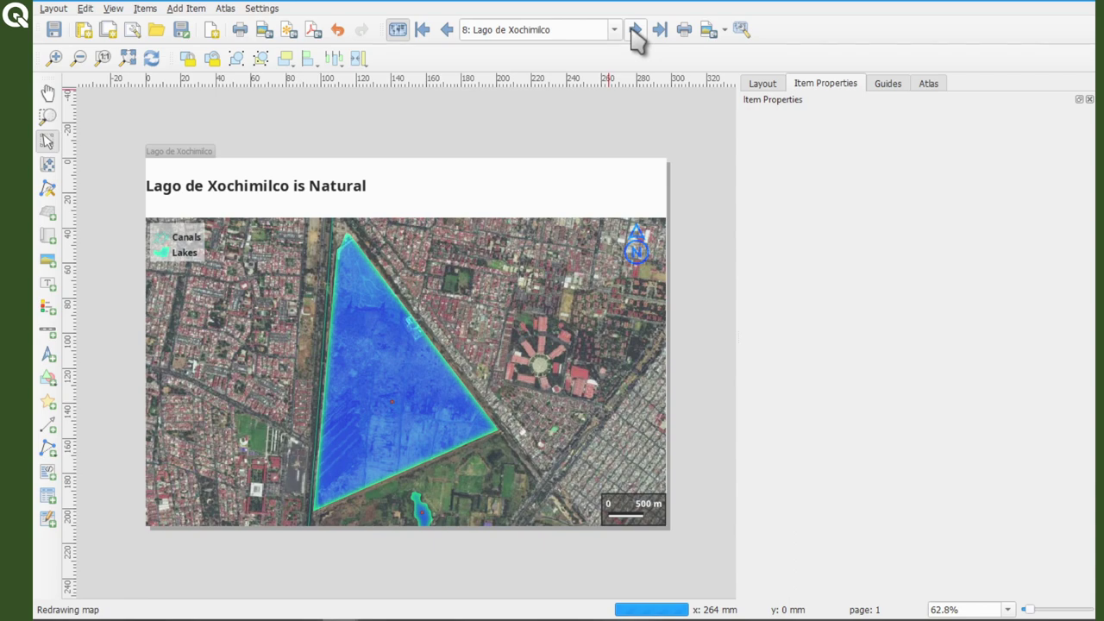
{"action": "left_click", "coordinate": [635, 33]}
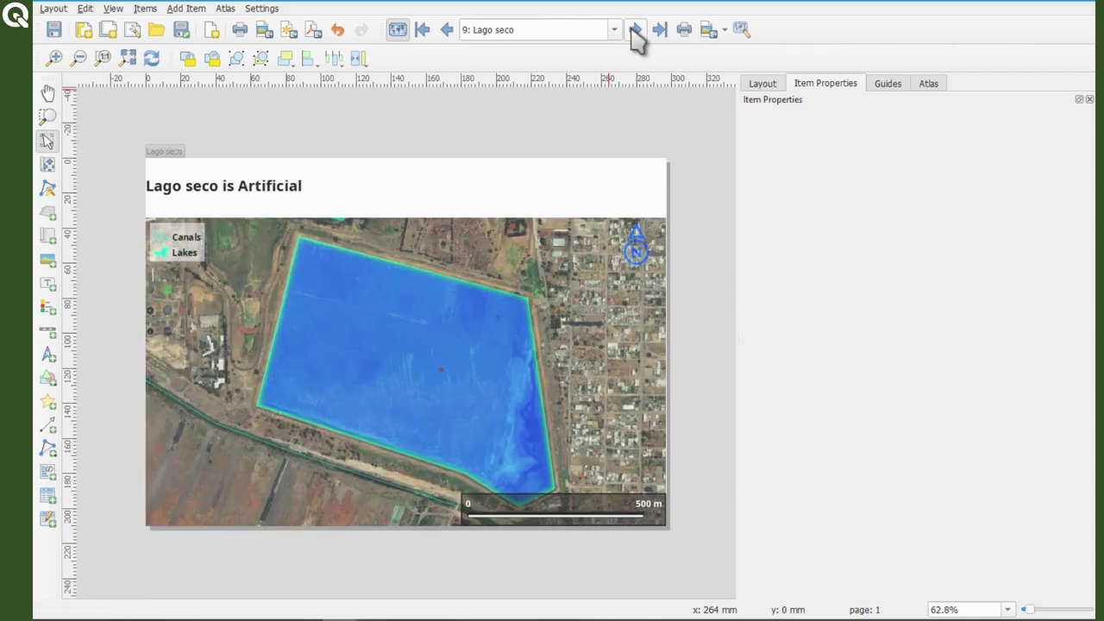
{"action": "left_click", "coordinate": [634, 33]}
{"action": "left_click", "coordinate": [635, 32]}
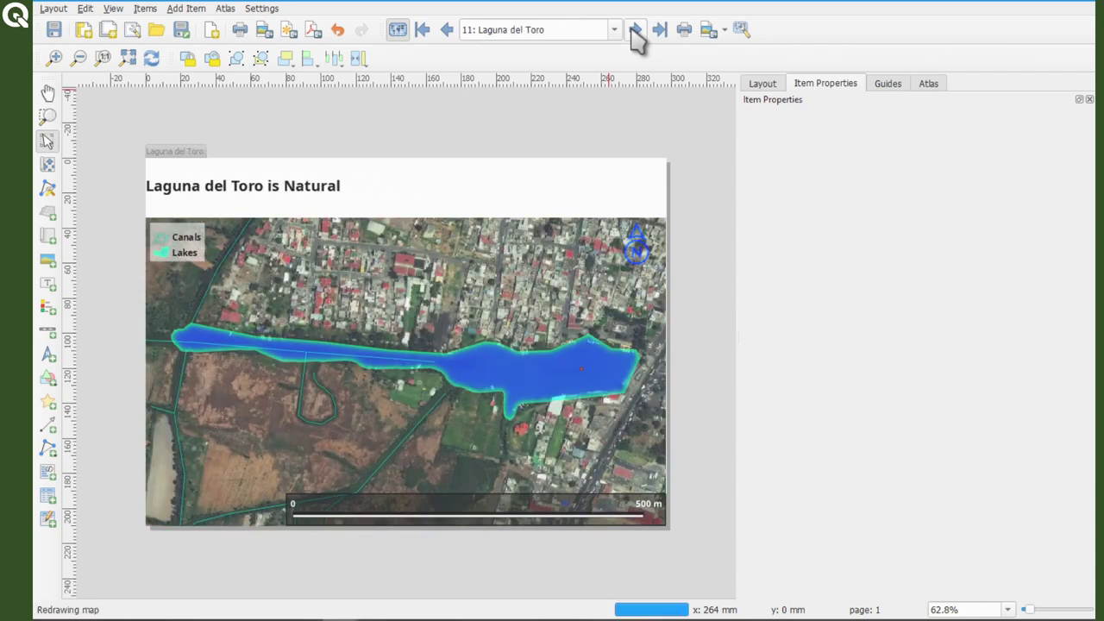
{"action": "left_click", "coordinate": [635, 32]}
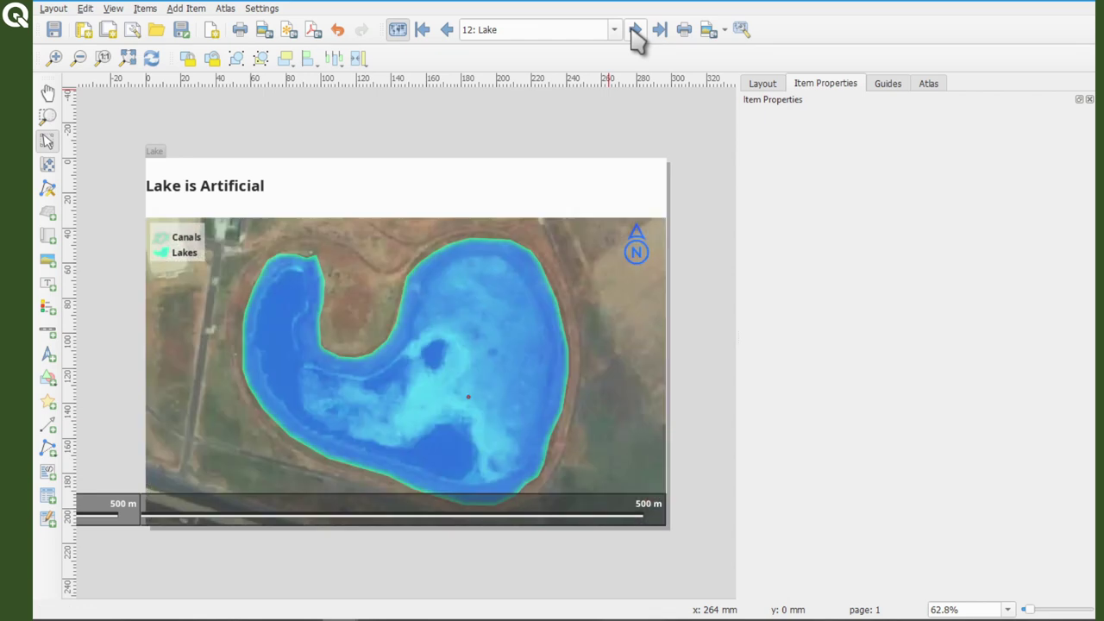
Set the scale bar's fixed segment width to 100 units on the Lake page
{"action": "left_click", "coordinate": [604, 502]}
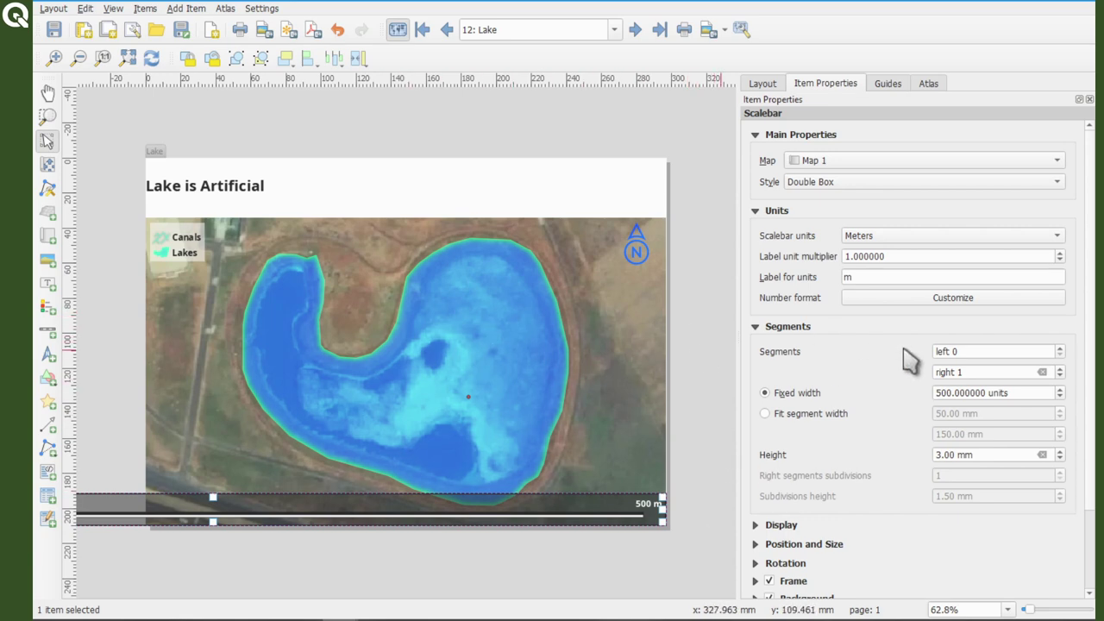
{"action": "left_click_drag", "start_coordinate": [951, 392], "coordinate": [934, 393]}
{"action": "type", "text": "1"}
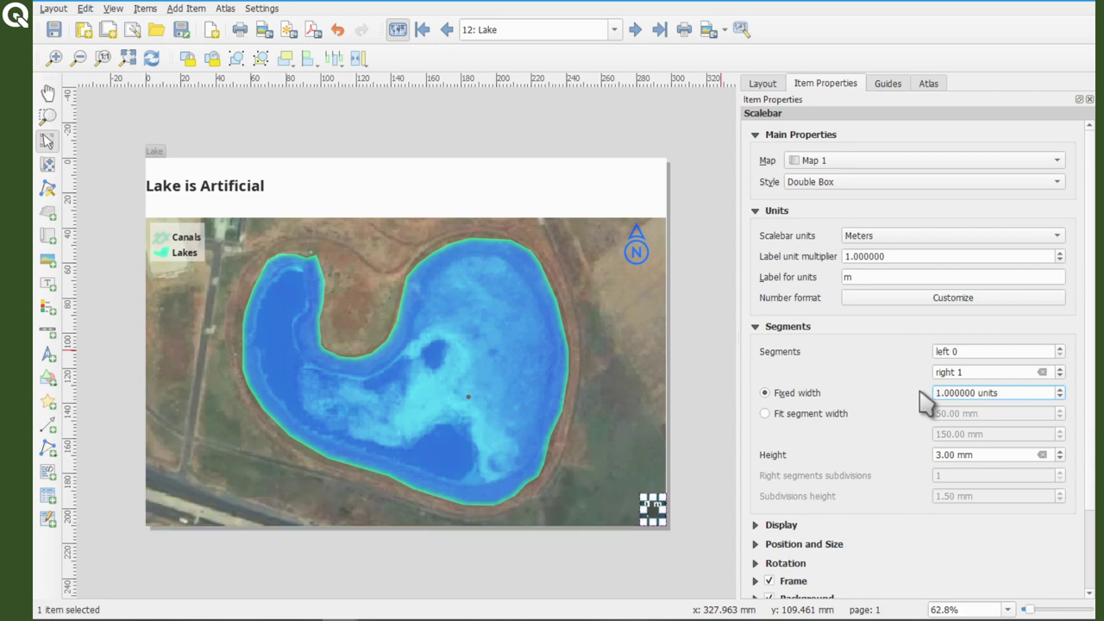
{"action": "type", "text": "00"}
{"action": "left_click", "coordinate": [706, 419]}
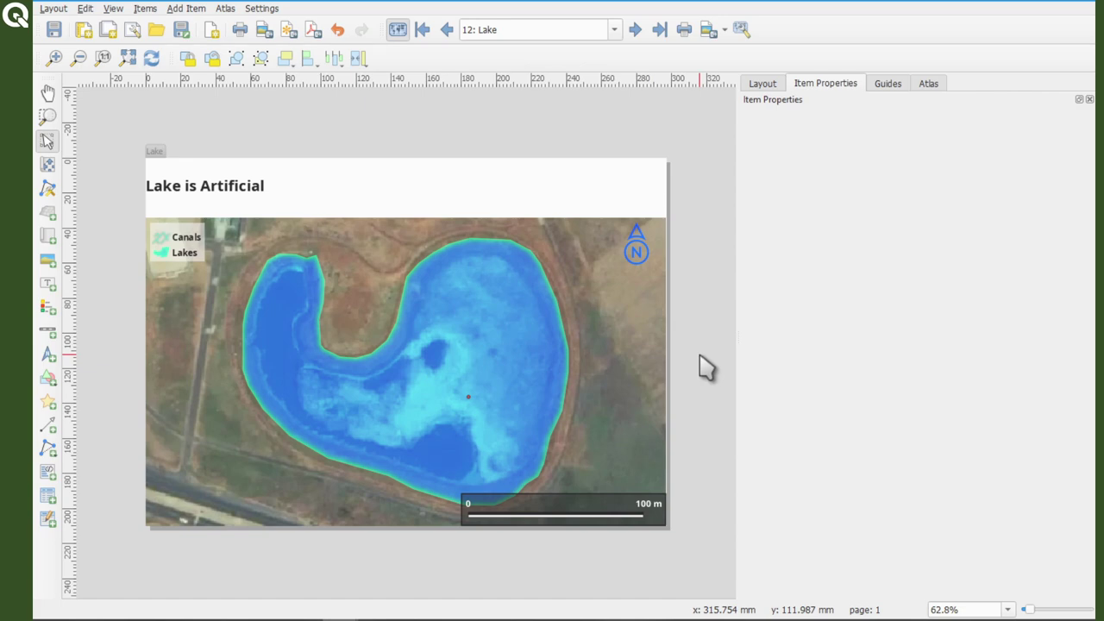
Delete the old output_12_Lake.jpg file and images folder from the LDAR folder while browsing for an image export location, then cancel the export
{"action": "left_click", "coordinate": [53, 11]}
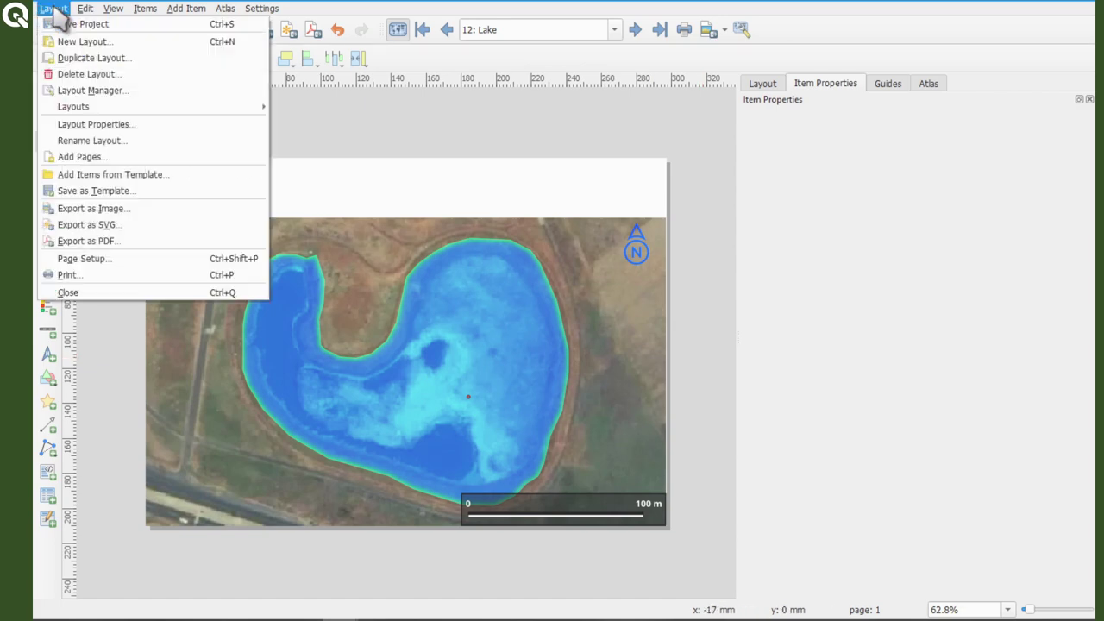
{"action": "left_click", "coordinate": [109, 215]}
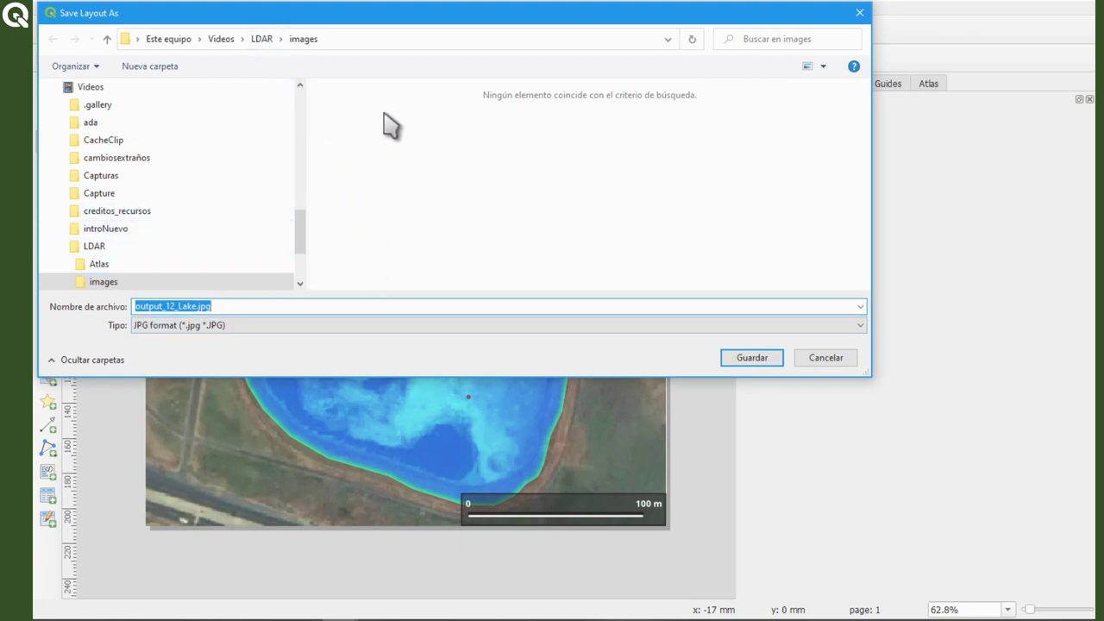
{"action": "left_click", "coordinate": [262, 43]}
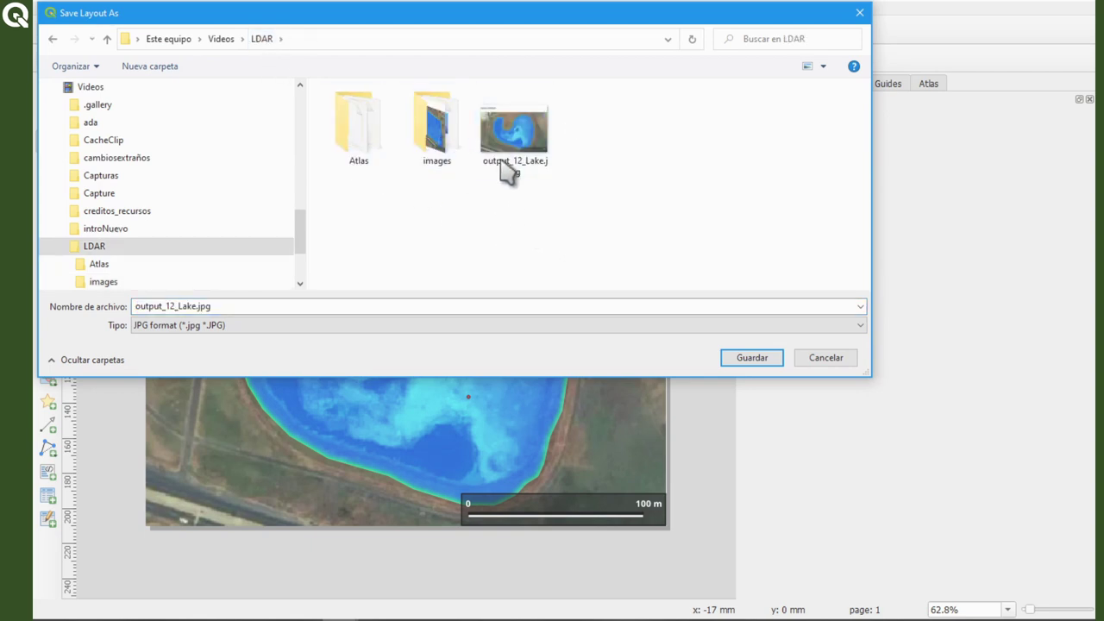
{"action": "key", "text": "Delete"}
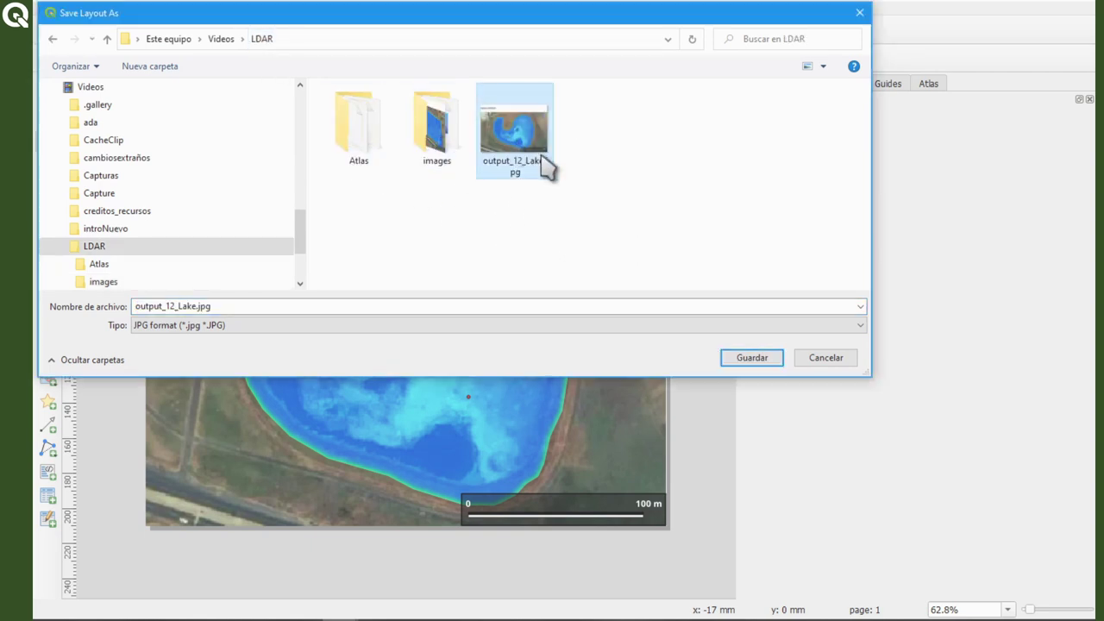
{"action": "left_click", "coordinate": [421, 125]}
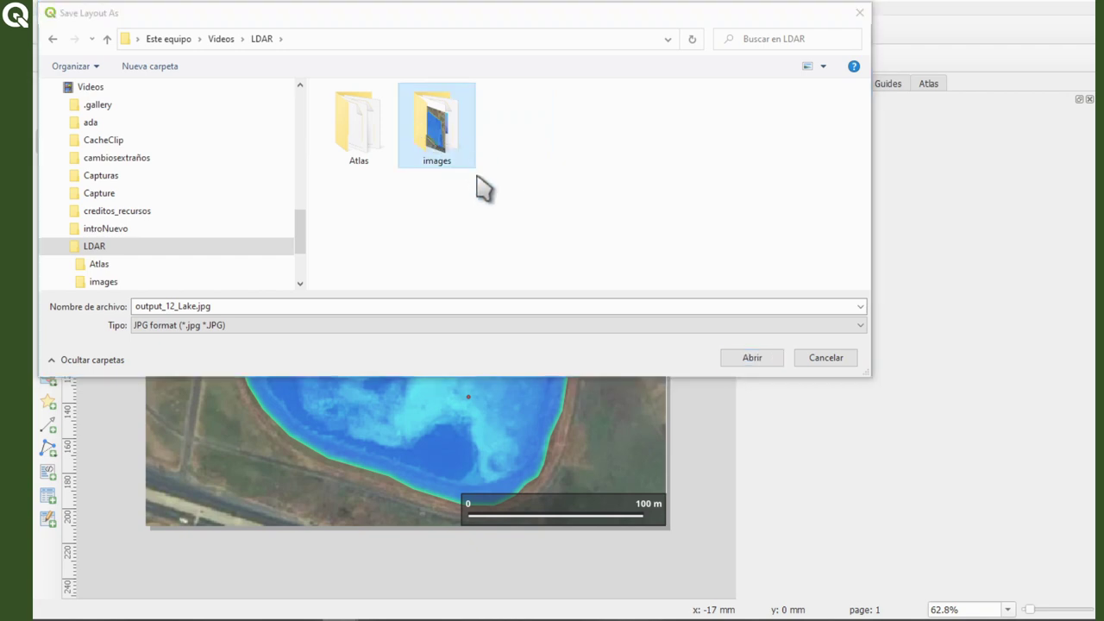
{"action": "key", "text": "Delete"}
{"action": "left_click", "coordinate": [826, 359]}
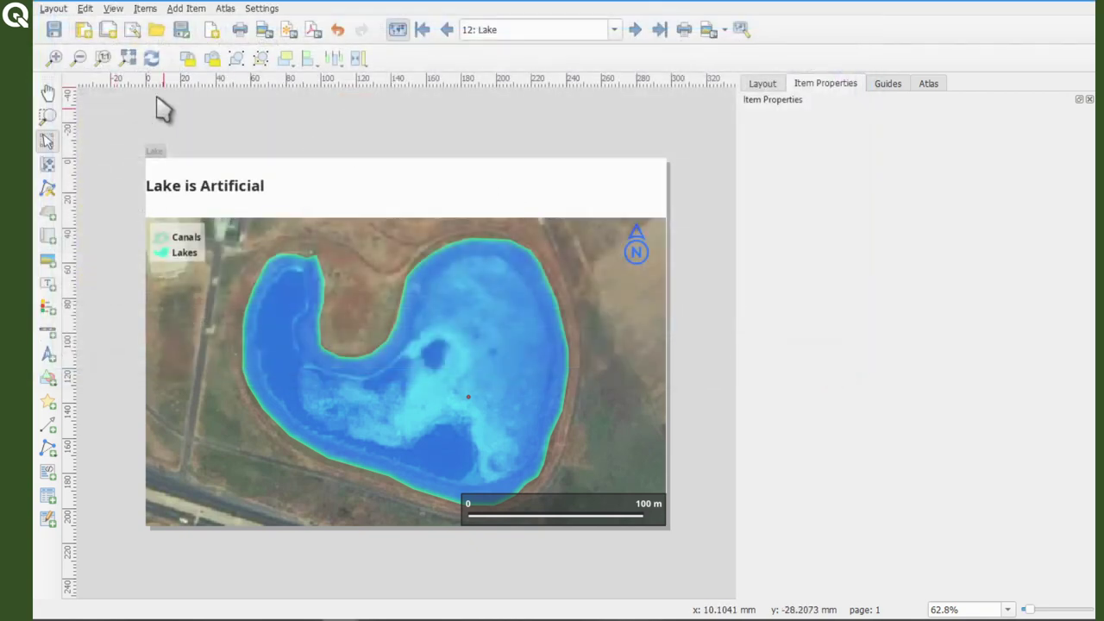
Export the current Lake page as the image output_12_Lake.jpg in the LDAR folder at 200 dpi
{"action": "left_click", "coordinate": [51, 9]}
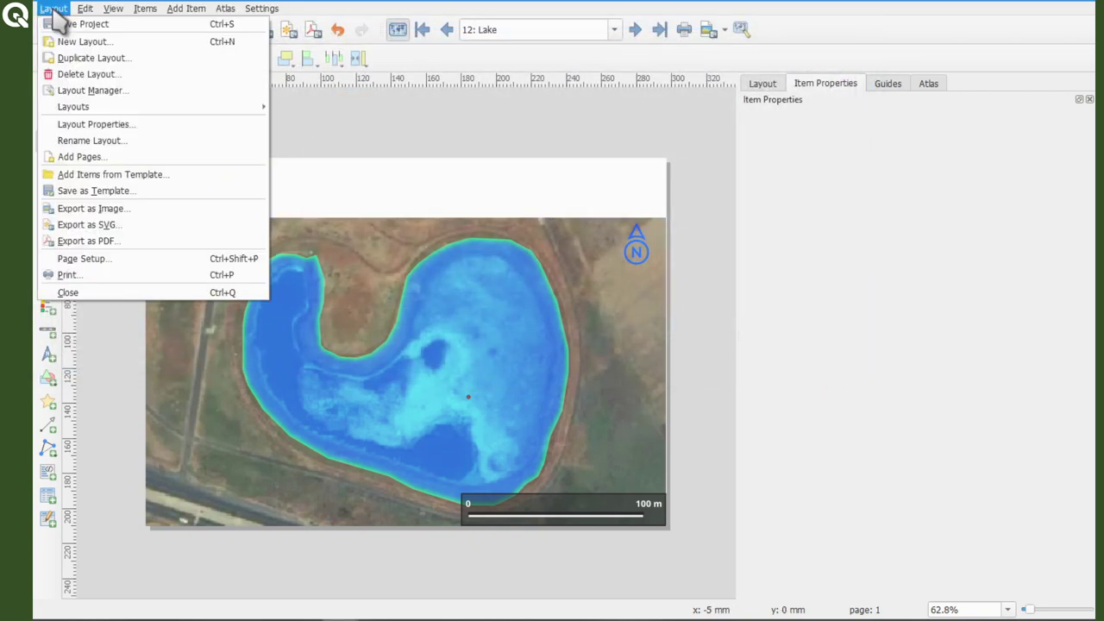
{"action": "left_click", "coordinate": [119, 215]}
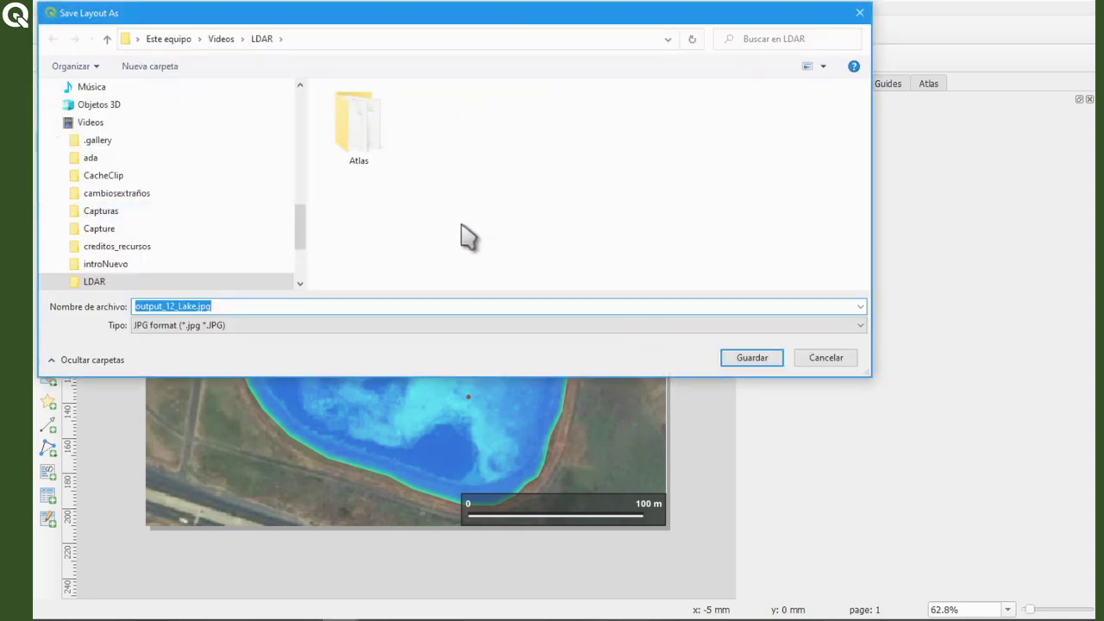
{"action": "left_click", "coordinate": [747, 360]}
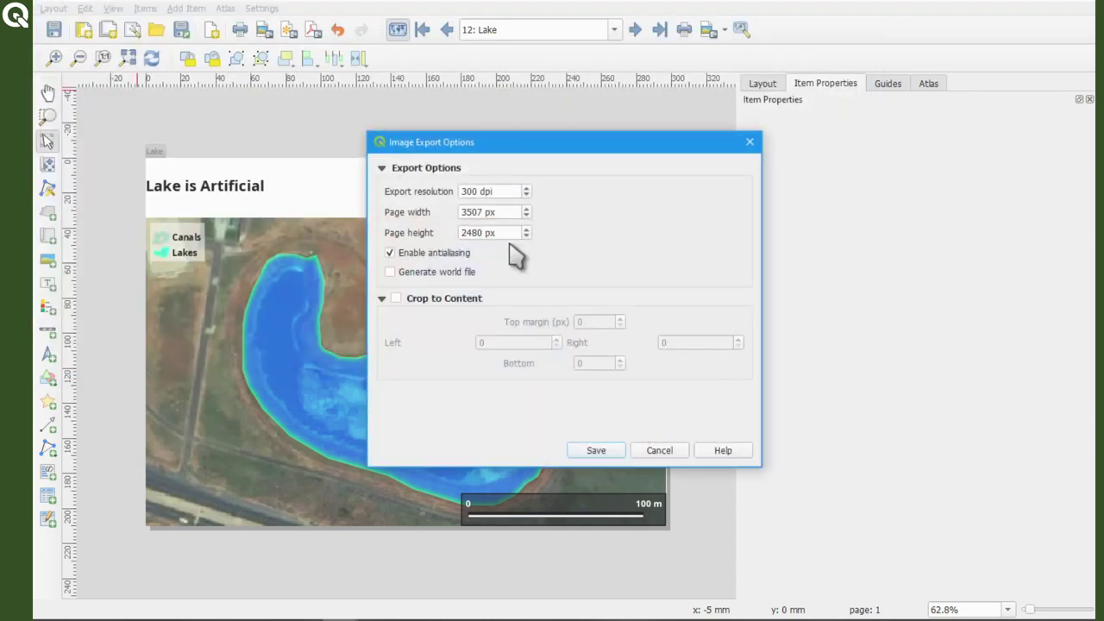
{"action": "double_click", "coordinate": [468, 191]}
{"action": "type", "text": "200"}
{"action": "key", "text": "Return"}
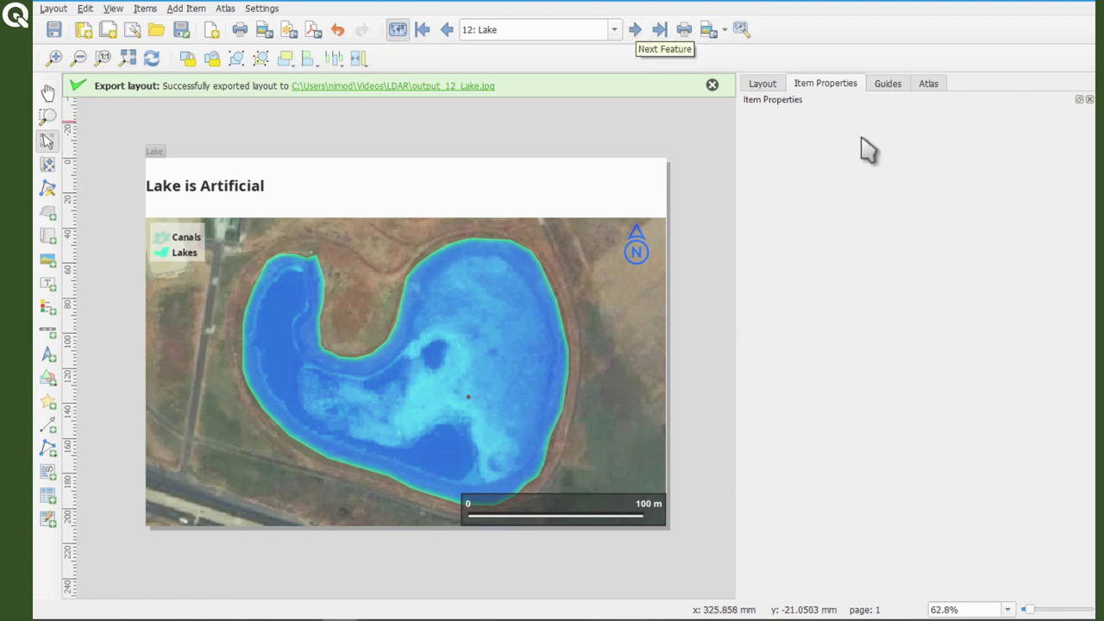
Set the scale bar's fixed segment width to 500 units and advance the atlas preview to the last feature, Pista de canotaje
{"action": "left_click", "coordinate": [595, 518]}
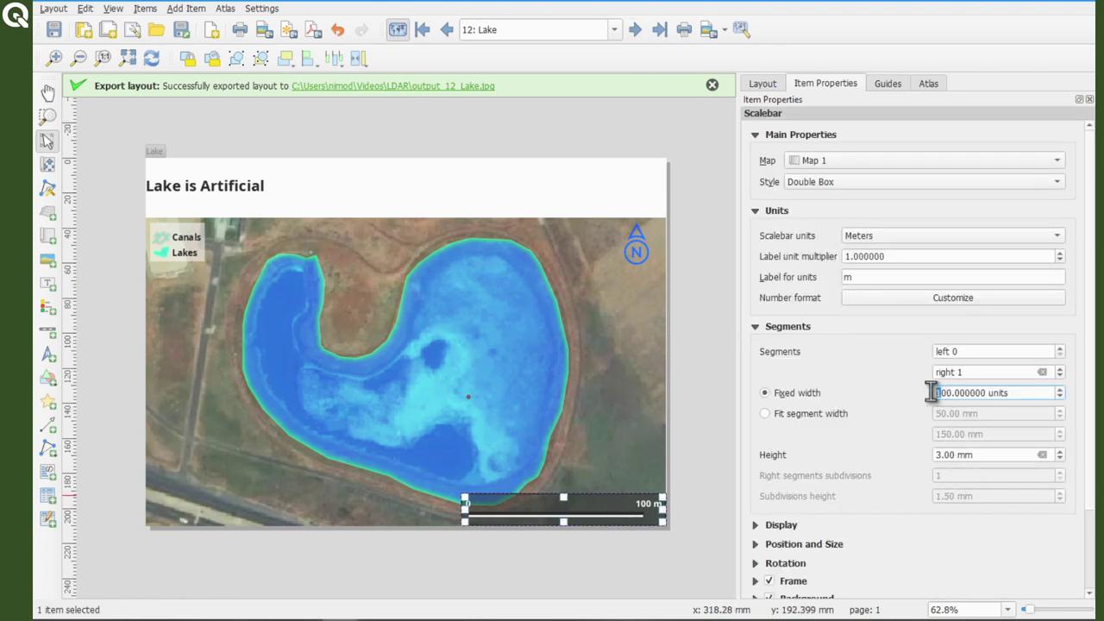
{"action": "type", "text": "5"}
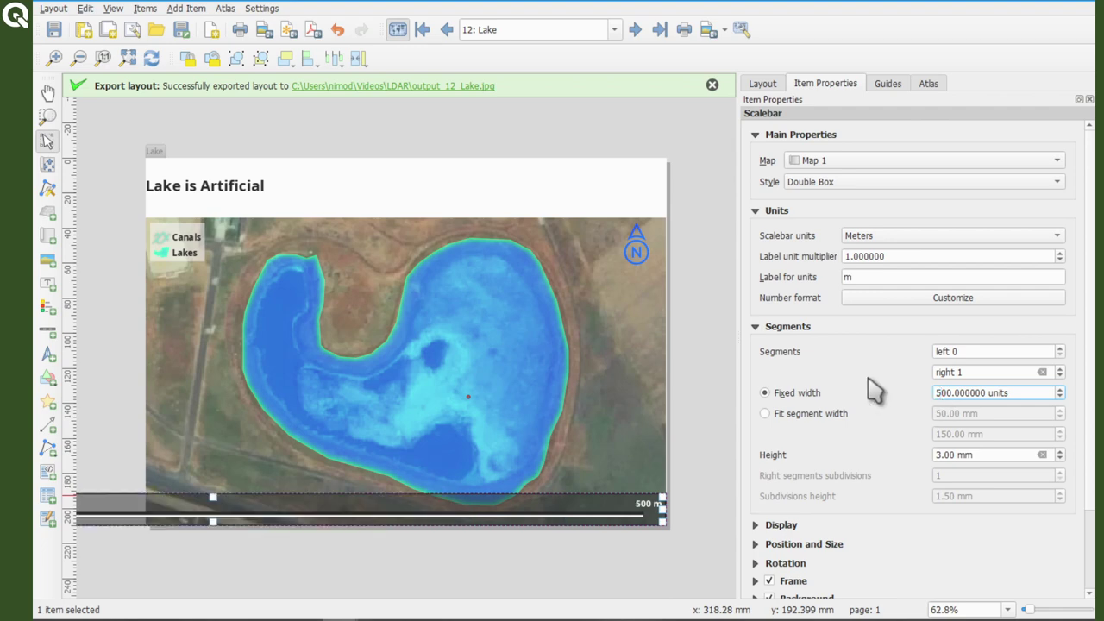
{"action": "left_click", "coordinate": [635, 31]}
{"action": "left_click", "coordinate": [635, 31]}
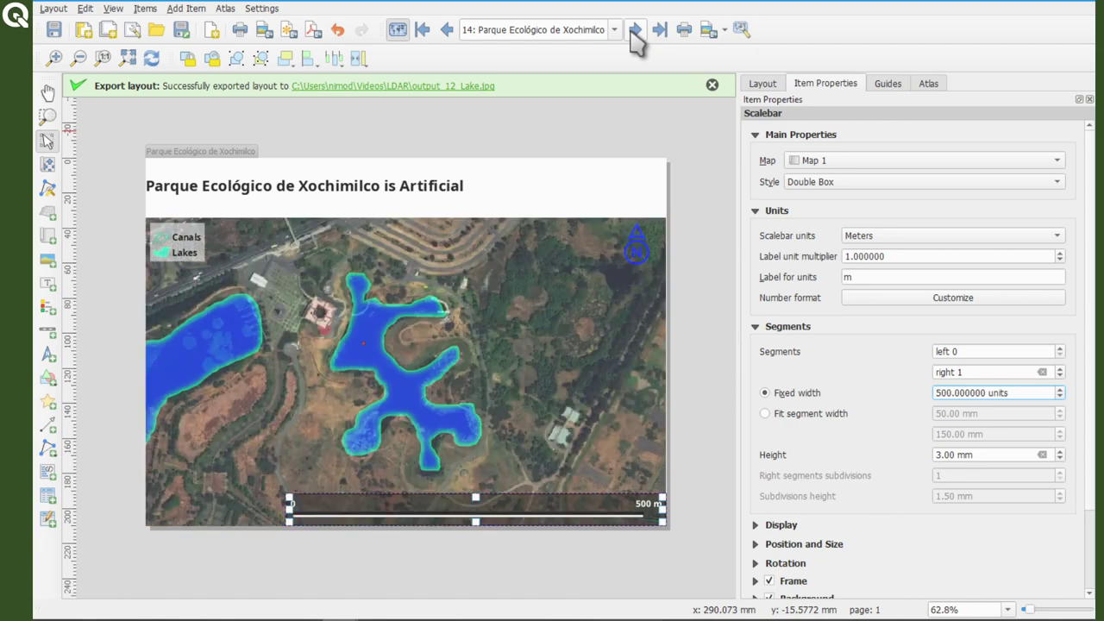
{"action": "left_click", "coordinate": [633, 31]}
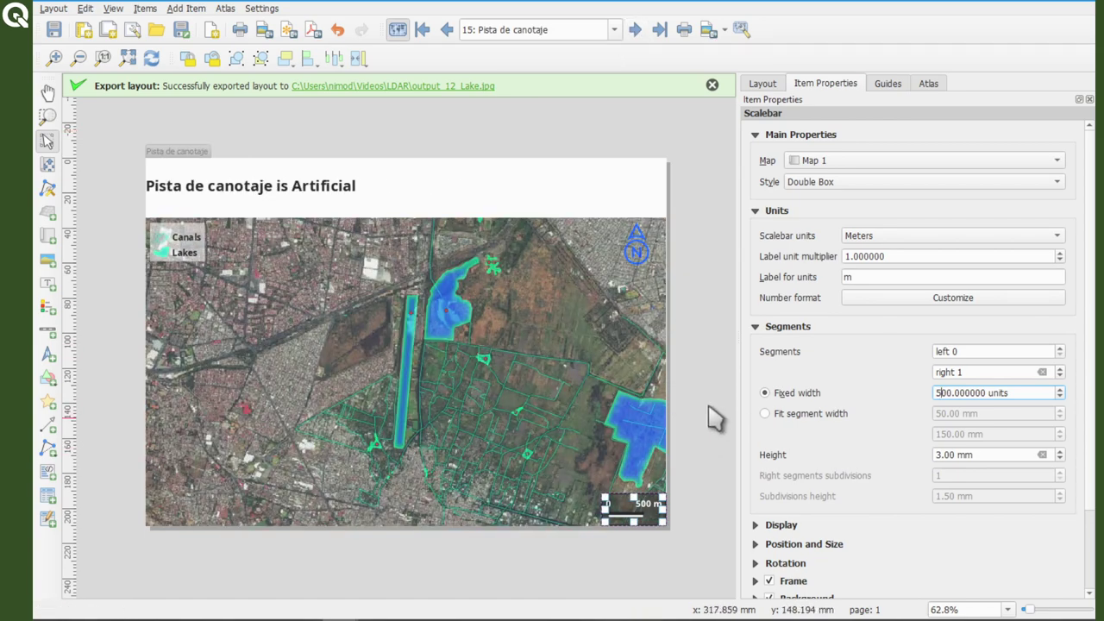
Set the atlas image export format to jpg
{"action": "left_click", "coordinate": [926, 81]}
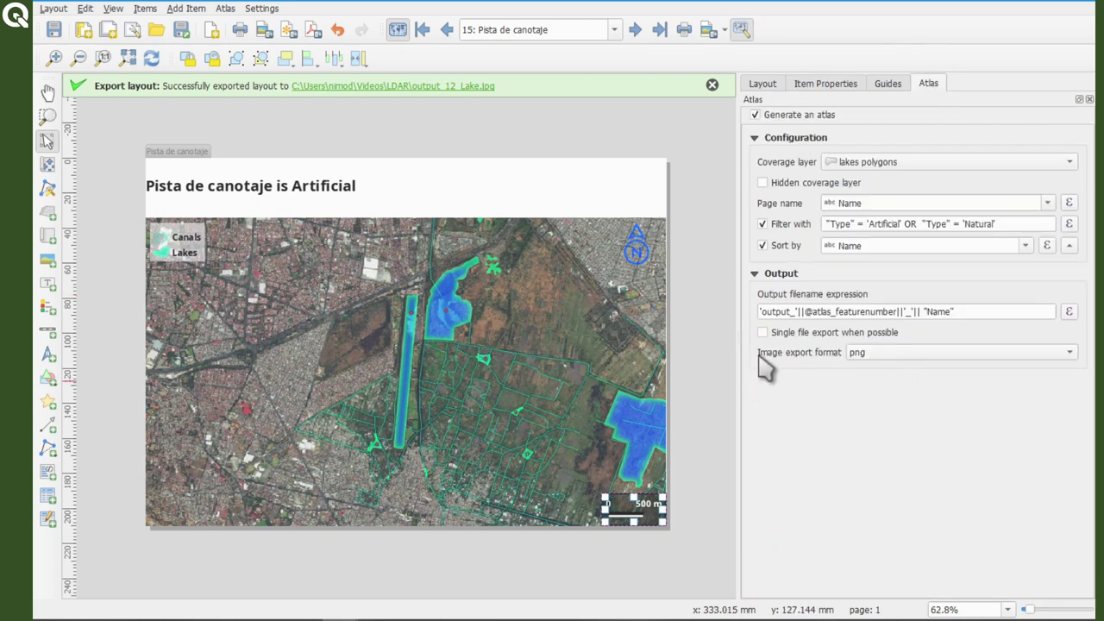
{"action": "left_click", "coordinate": [897, 356]}
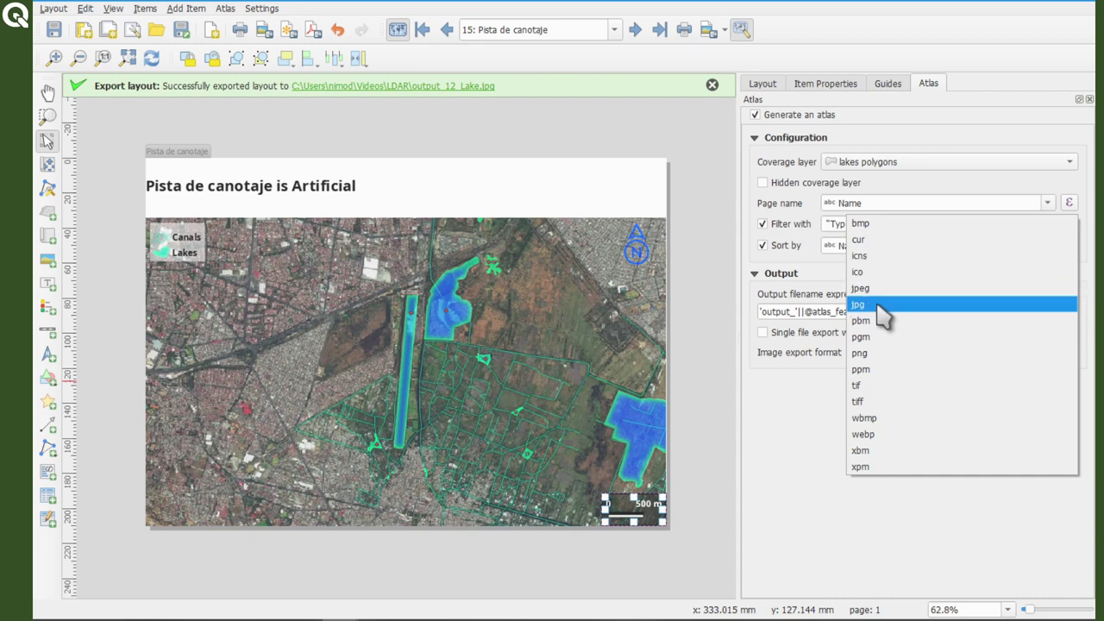
{"action": "left_click", "coordinate": [882, 318]}
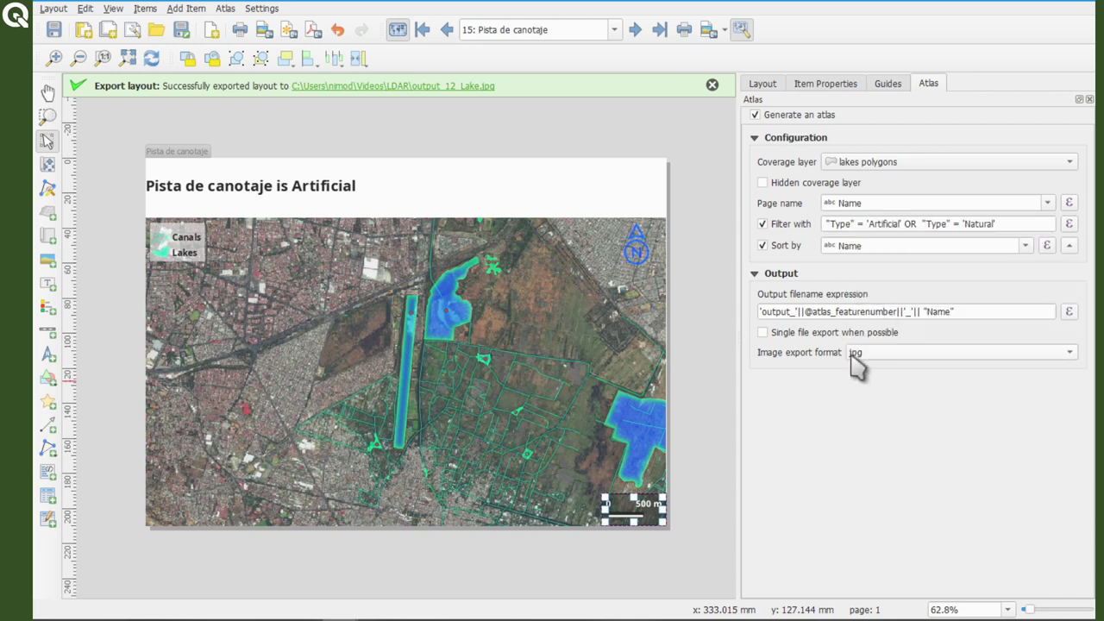
Export the whole atlas as images at 200 dpi into a new folder named images inside the LDAR folder
{"action": "left_click", "coordinate": [707, 31]}
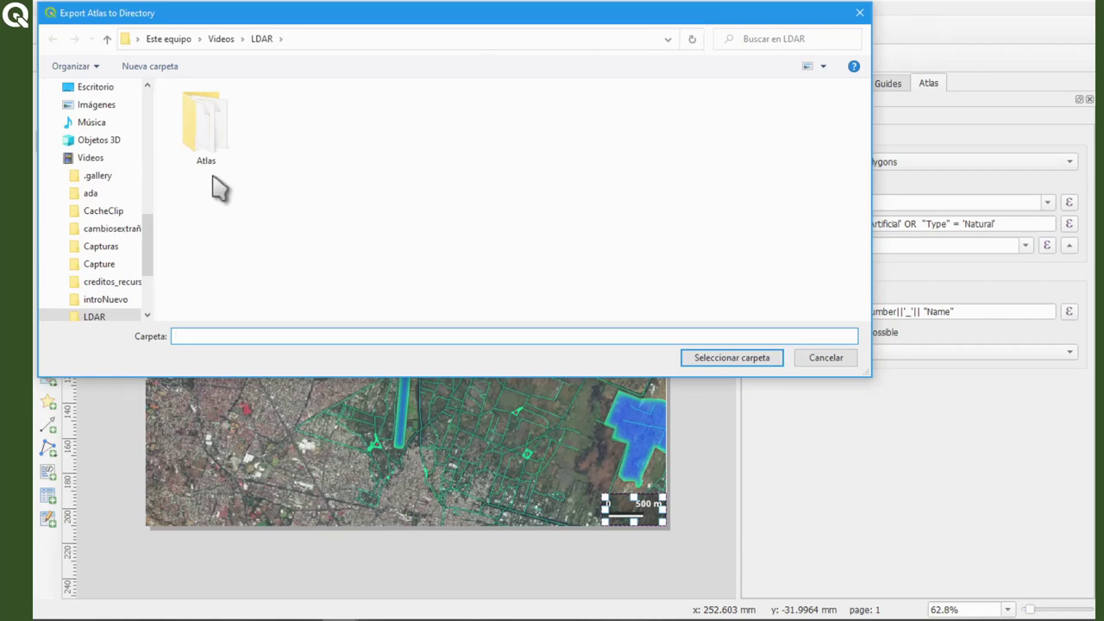
{"action": "left_click", "coordinate": [148, 67]}
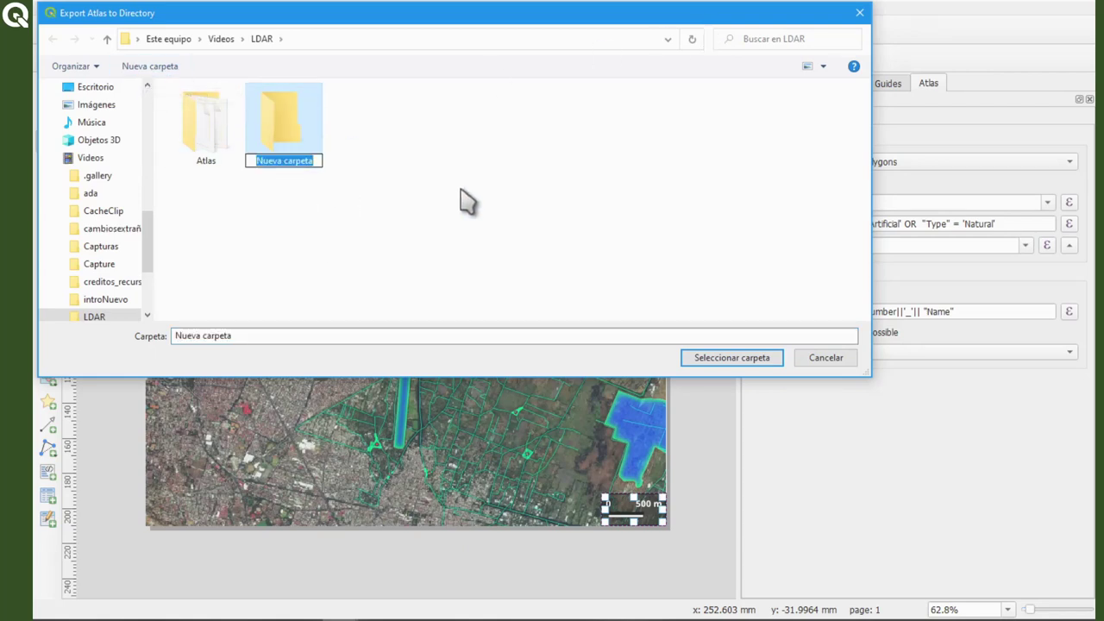
{"action": "type", "text": "images"}
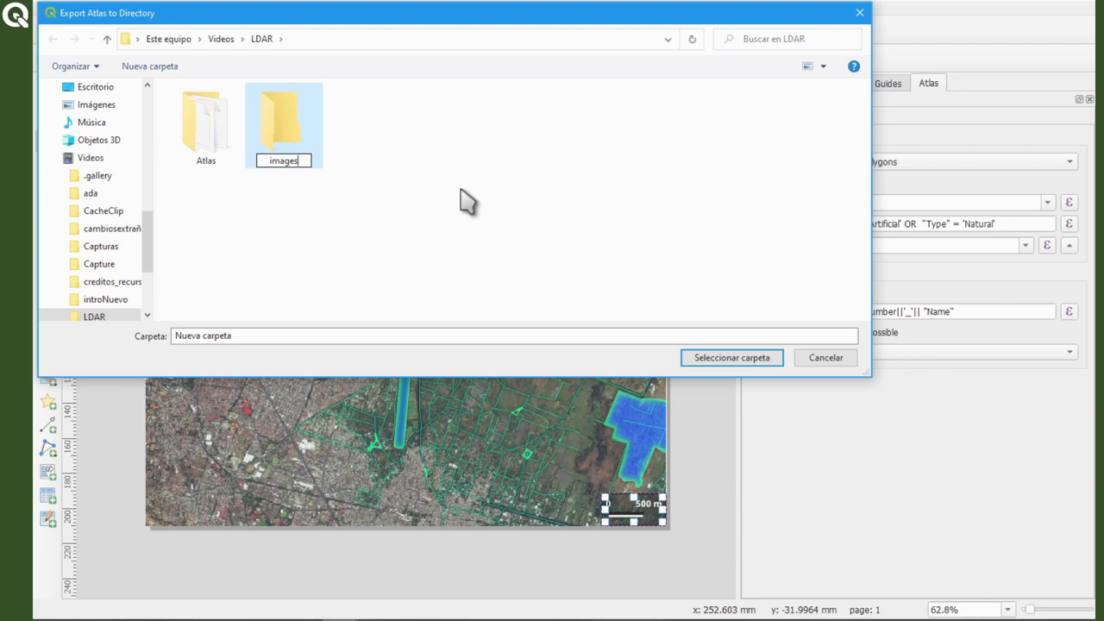
{"action": "key", "text": "Return"}
{"action": "left_click", "coordinate": [750, 358]}
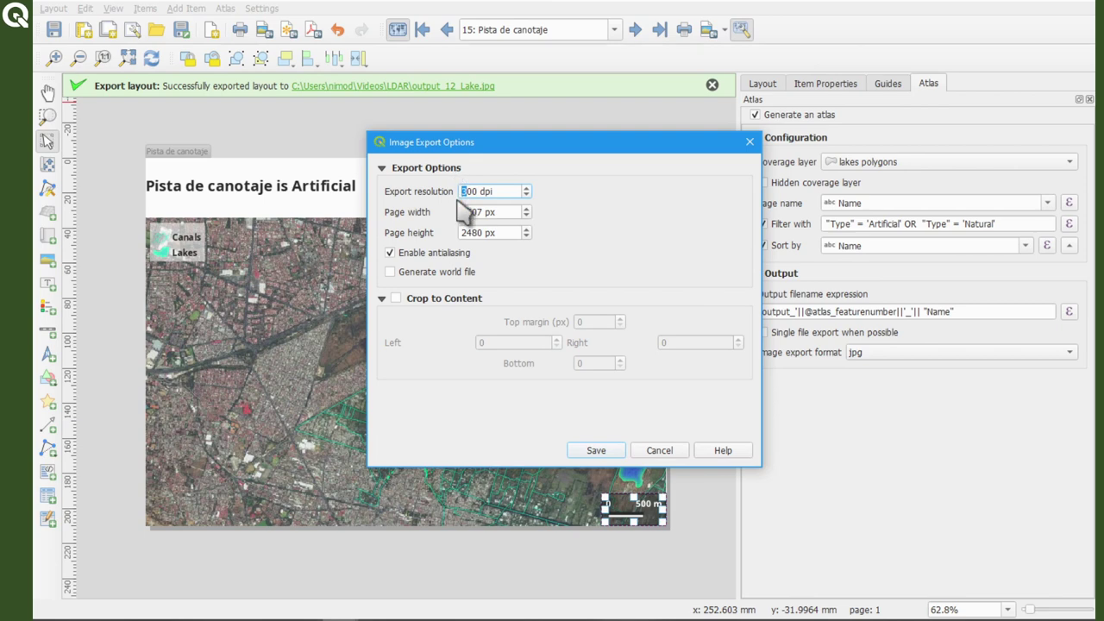
{"action": "type", "text": "2"}
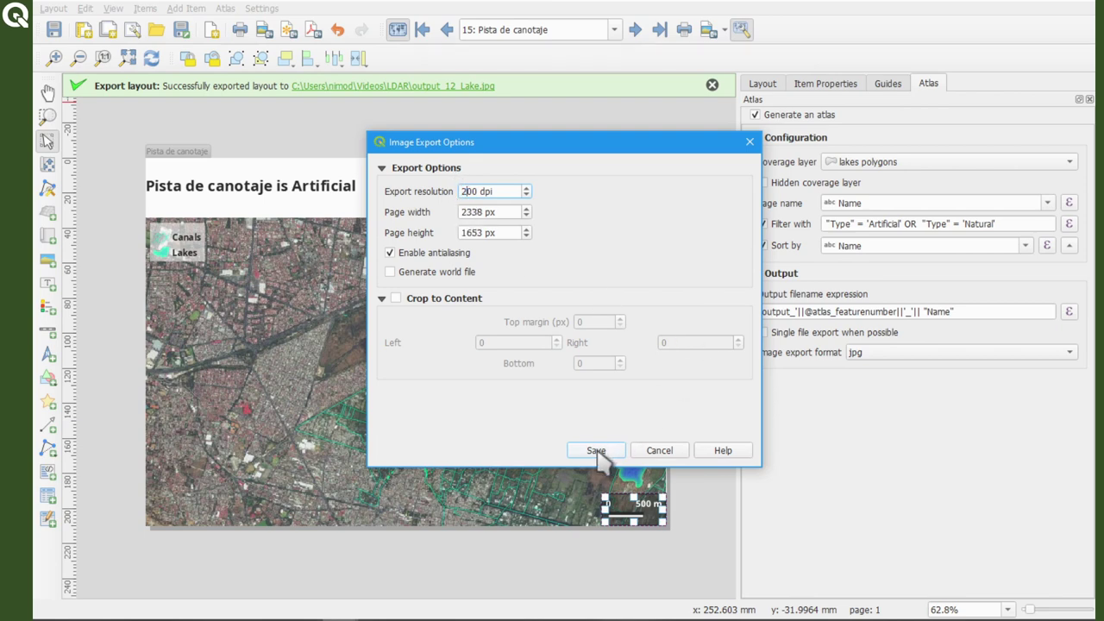
{"action": "left_click", "coordinate": [595, 451]}
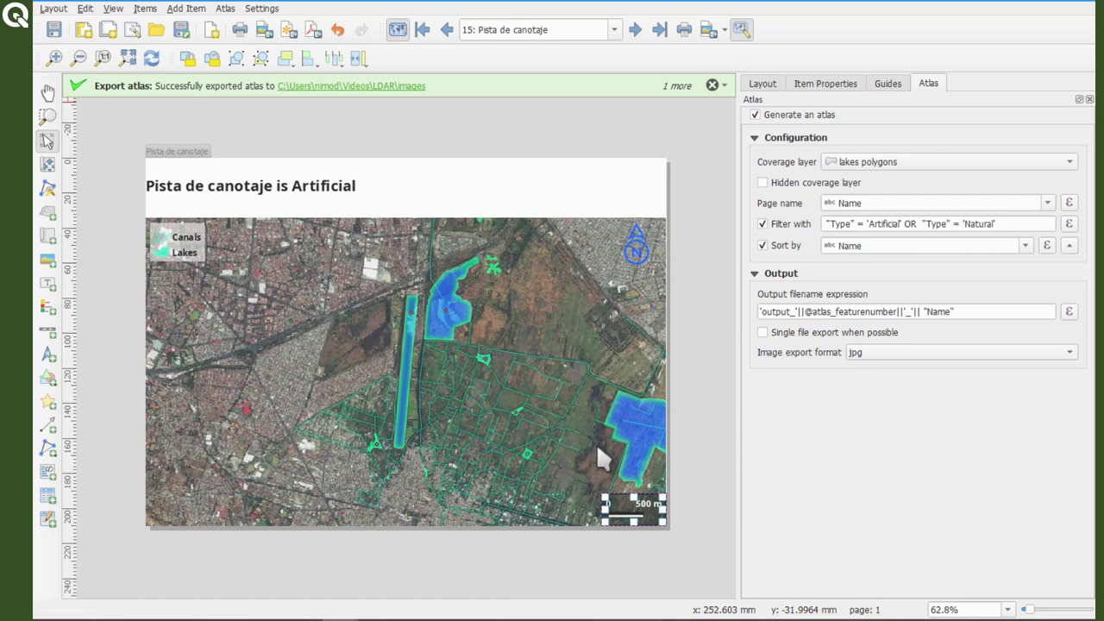
Open the exported atlas images folder and view output_12_Lake.jpg to check its scale bar, then close the image
{"action": "left_click", "coordinate": [379, 87]}
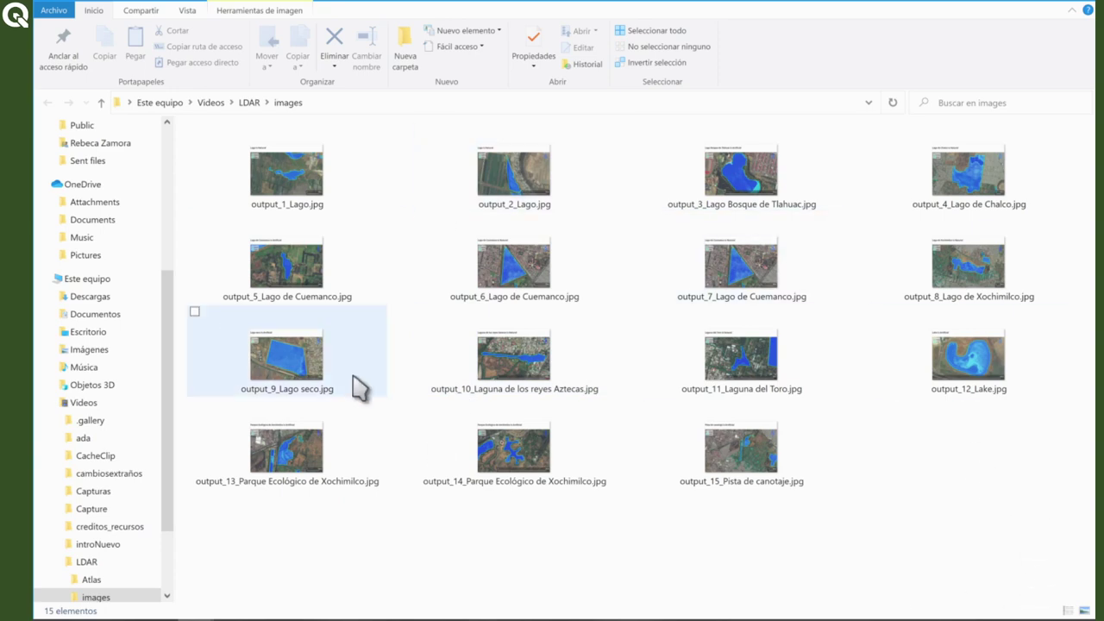
{"action": "double_click", "coordinate": [973, 371]}
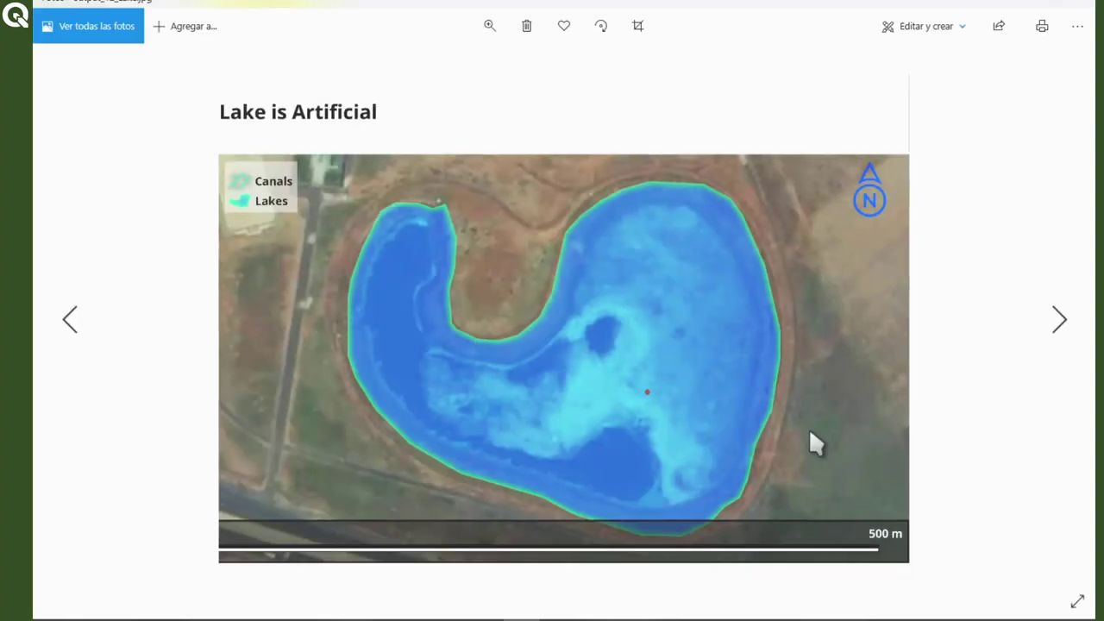
{"action": "left_click", "coordinate": [1083, 7]}
Move the separately exported output_12_Lake.jpg from the LDAR folder into the images folder, replacing the existing file
{"action": "left_click", "coordinate": [250, 103]}
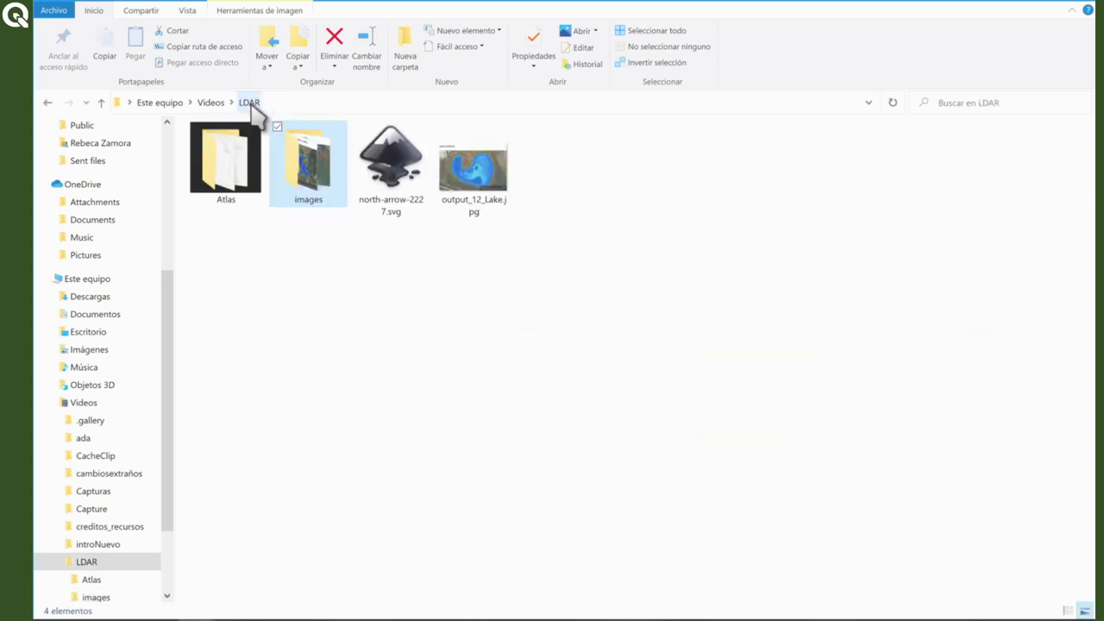
{"action": "left_click", "coordinate": [486, 180]}
{"action": "left_click_drag", "start_coordinate": [476, 200], "coordinate": [308, 177]}
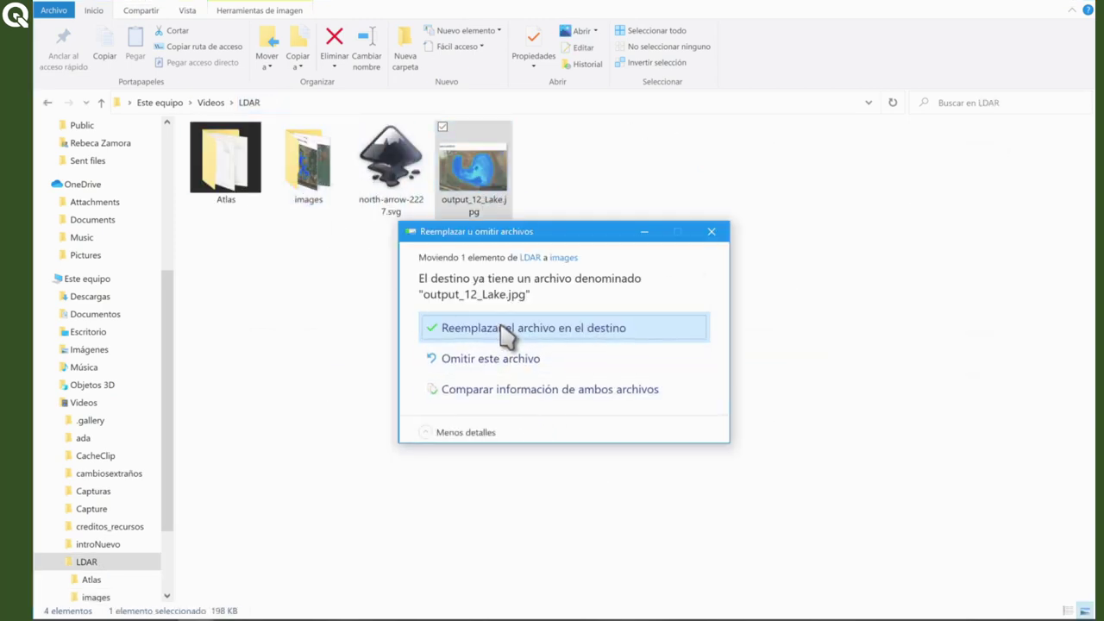
{"action": "left_click", "coordinate": [505, 331]}
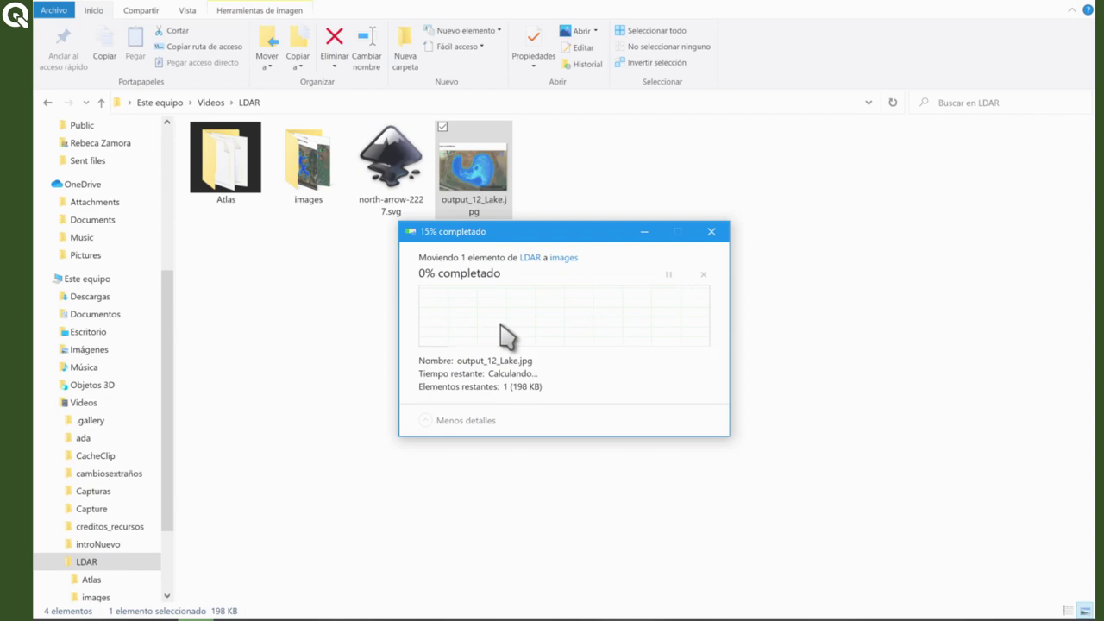
View the replaced output_12_Lake.jpg in the images folder and browse the other exported atlas pages, examining their titles, lakes and scale bars
{"action": "double_click", "coordinate": [320, 165]}
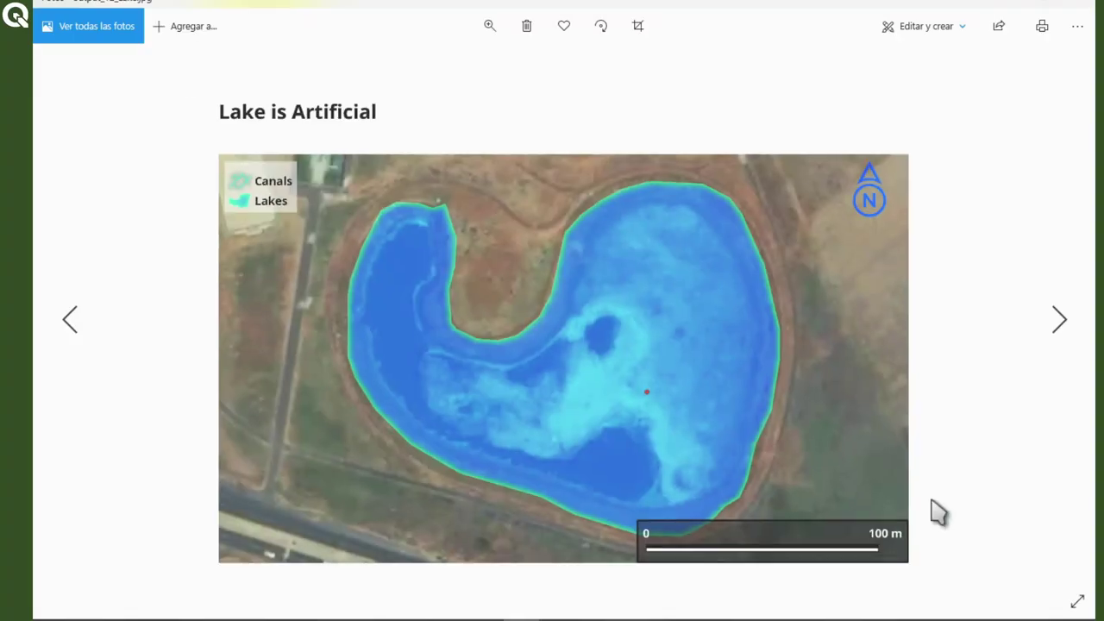
{"action": "key", "text": "Right"}
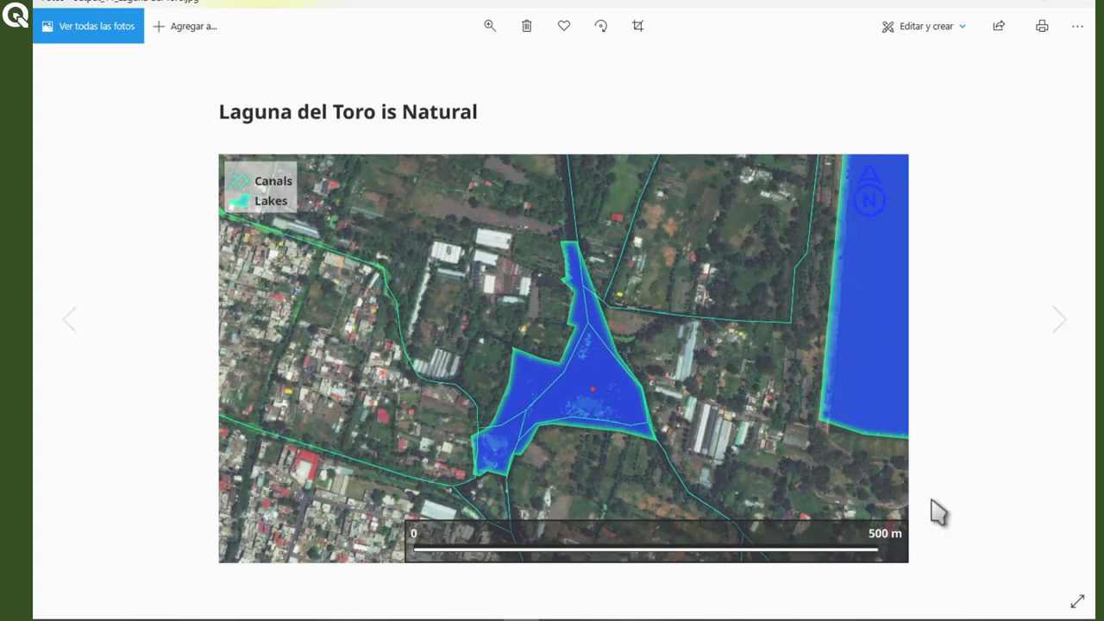
{"action": "key", "text": "Right"}
{"action": "key", "text": "Right"}
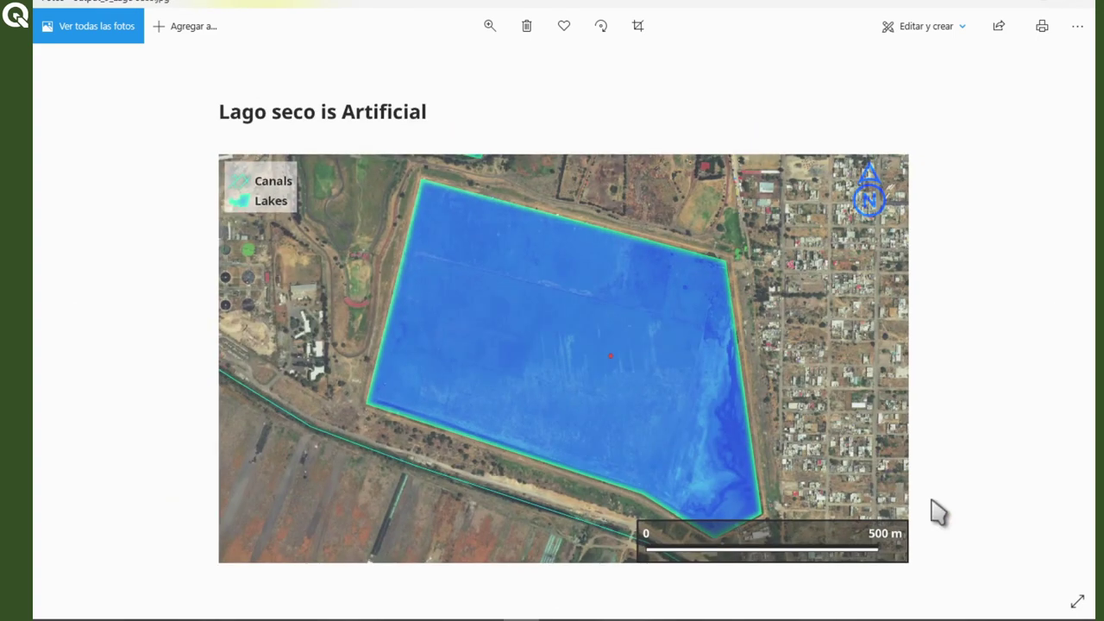
{"action": "key", "text": "Right"}
{"action": "key", "text": "Right"}
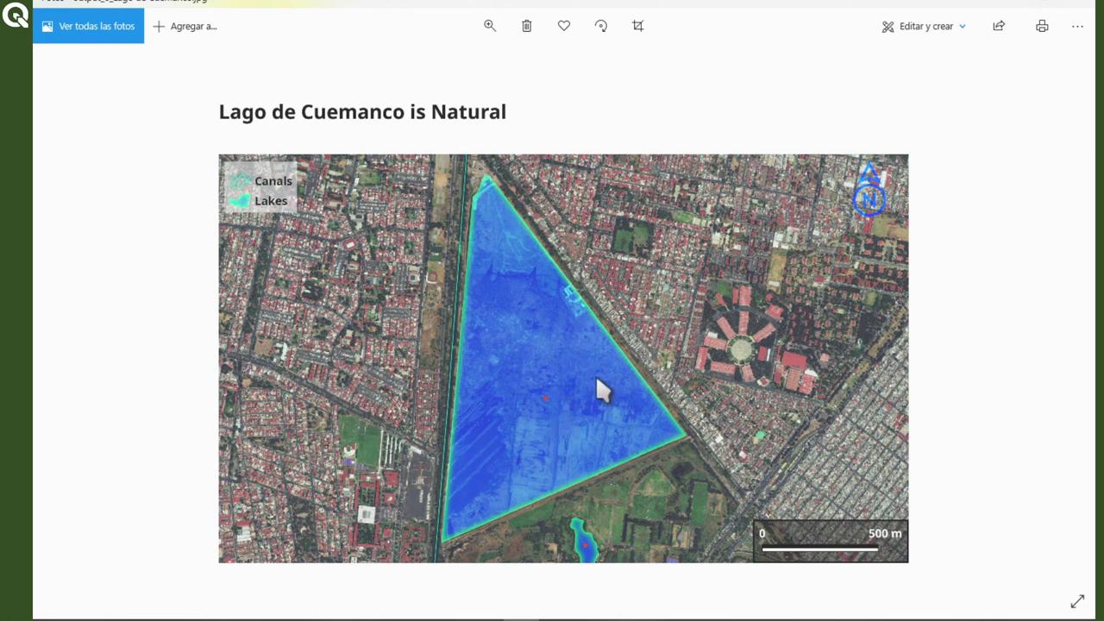
{"action": "key", "text": "Right"}
{"action": "key", "text": "Left"}
{"action": "key", "text": "Left"}
{"action": "key", "text": "Right"}
{"action": "key", "text": "Right"}
{"action": "key", "text": "Right"}
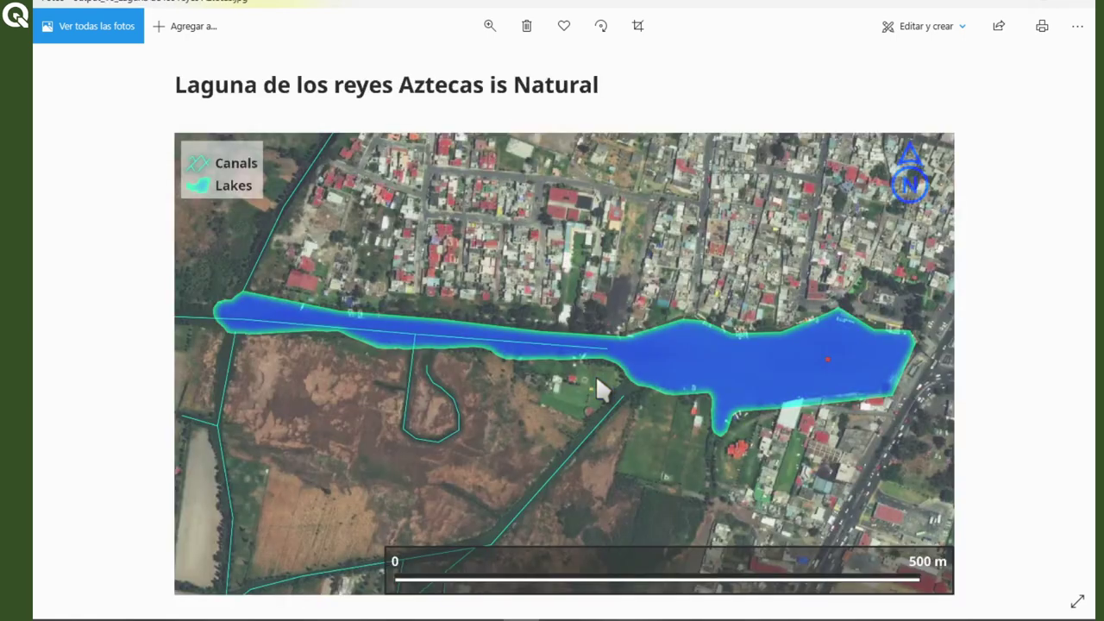
{"action": "key", "text": "Right"}
{"action": "key", "text": "Right"}
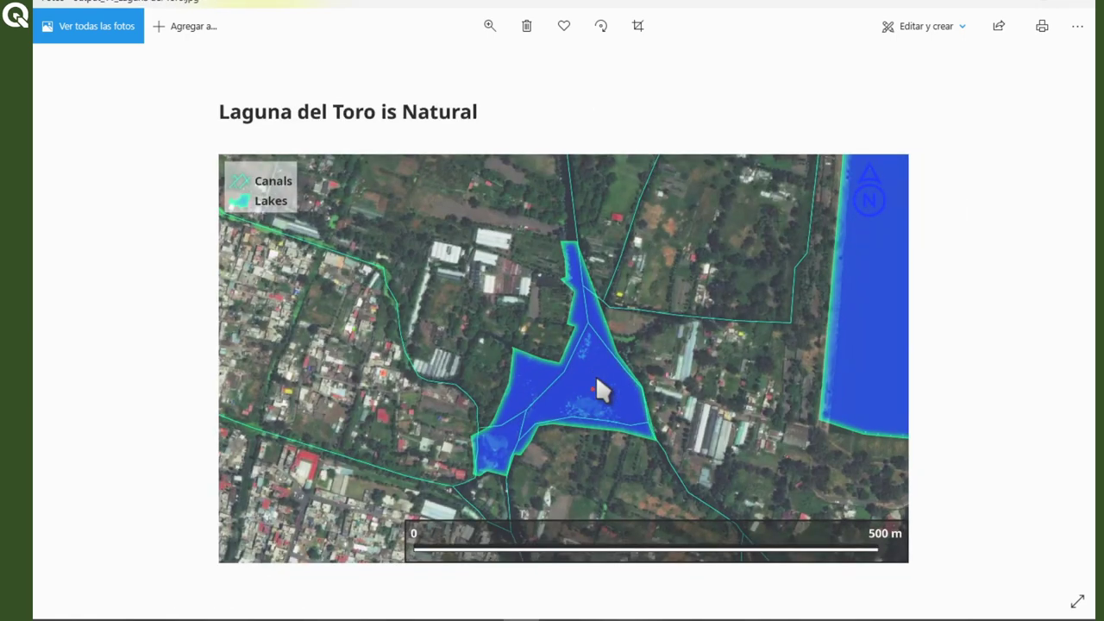